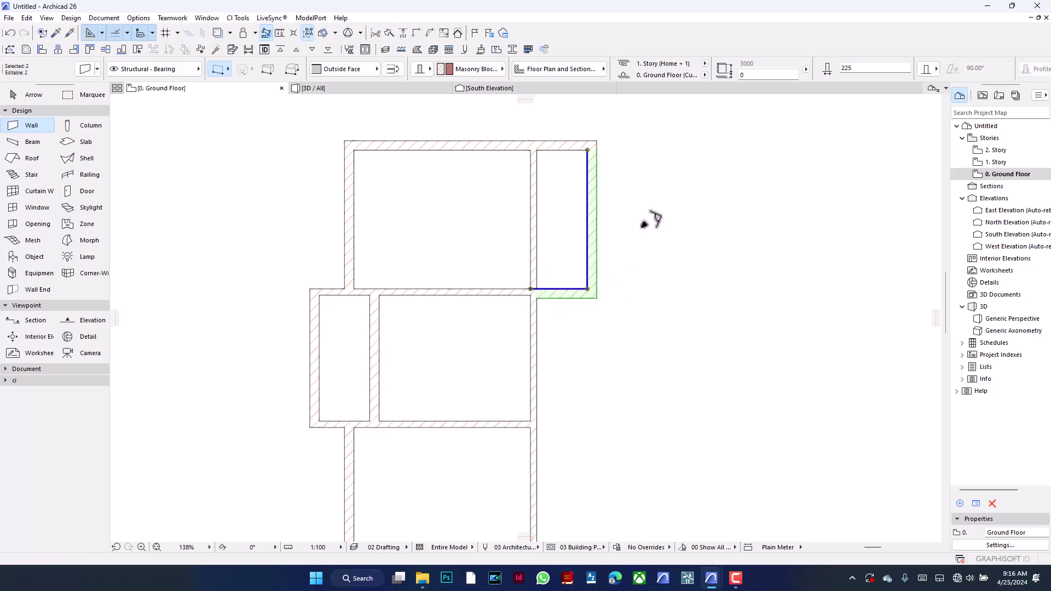
# Set the small room's right wall thickness to 150 in the Info Box
pyautogui.click(652, 219)
pyautogui.click(595, 227)
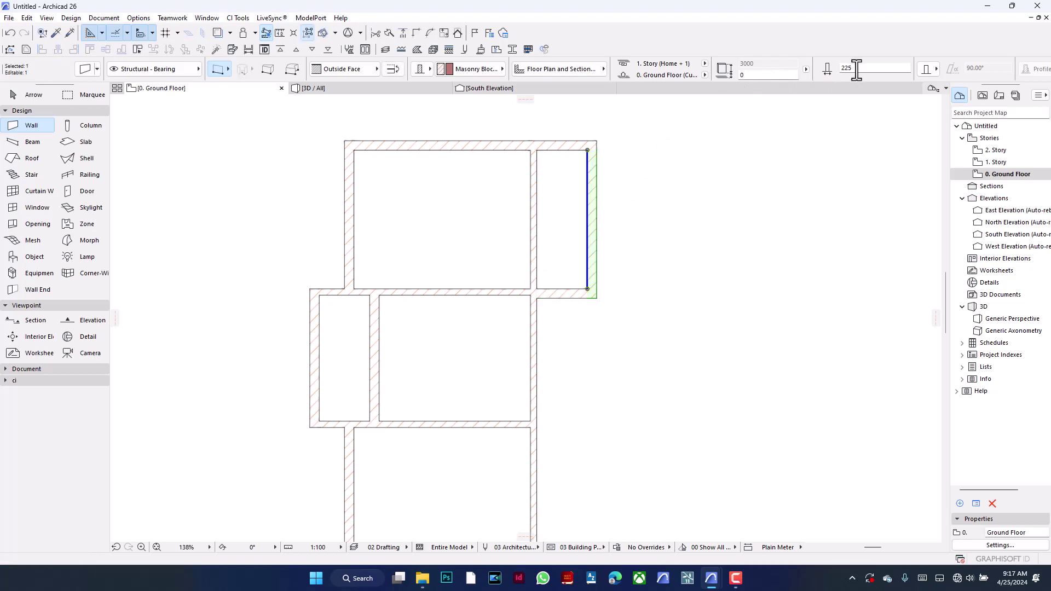
pyautogui.moveTo(857, 69); pyautogui.dragTo(819, 72)
pyautogui.write('150')
pyautogui.press('Return')
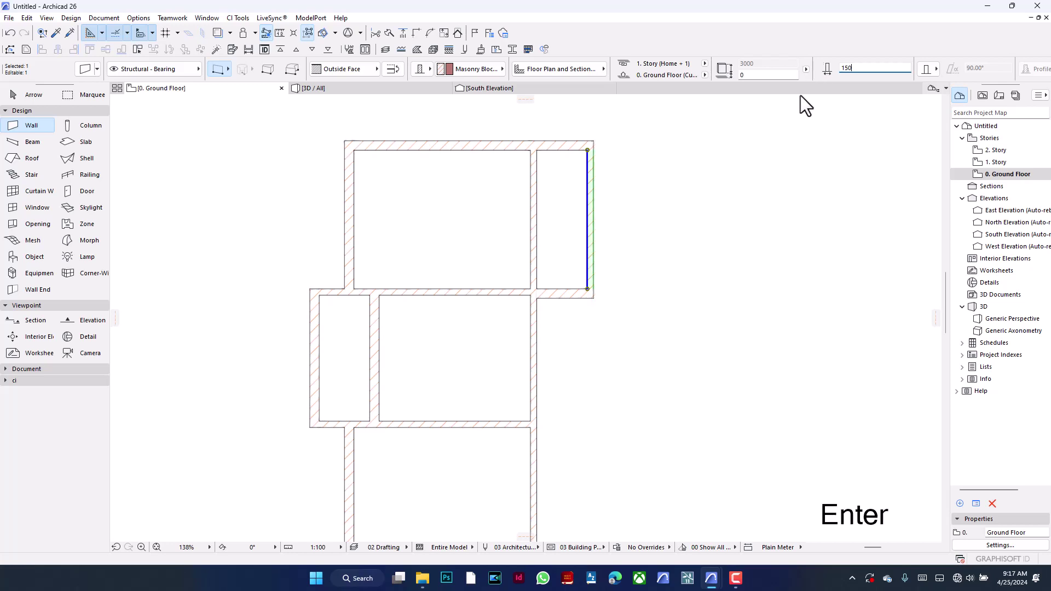
pyautogui.click(655, 224)
pyautogui.keyDown('alt'); pyautogui.click(594, 224); pyautogui.keyUp('alt')
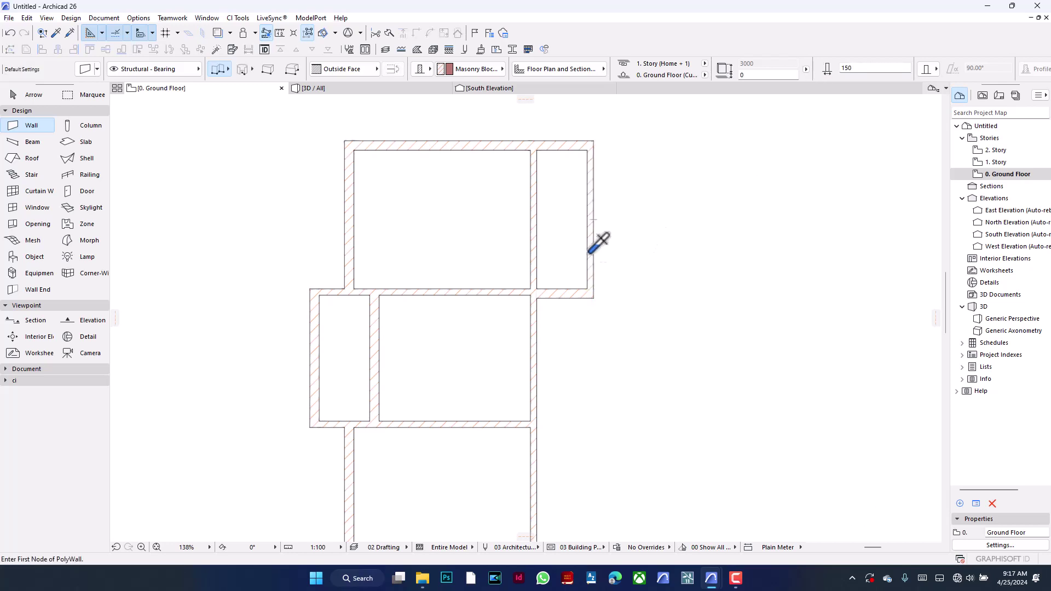
# Move the small room's bottom wall up 1200 with Offset Edge
pyautogui.keyDown('shift'); pyautogui.click(582, 294); pyautogui.keyUp('shift')
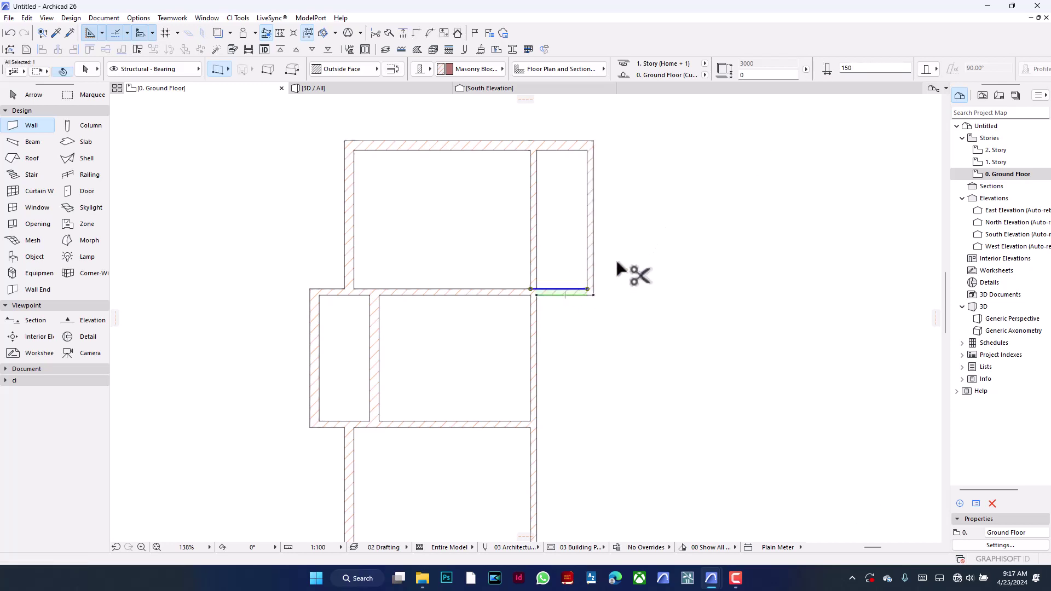
pyautogui.moveTo(712, 578)
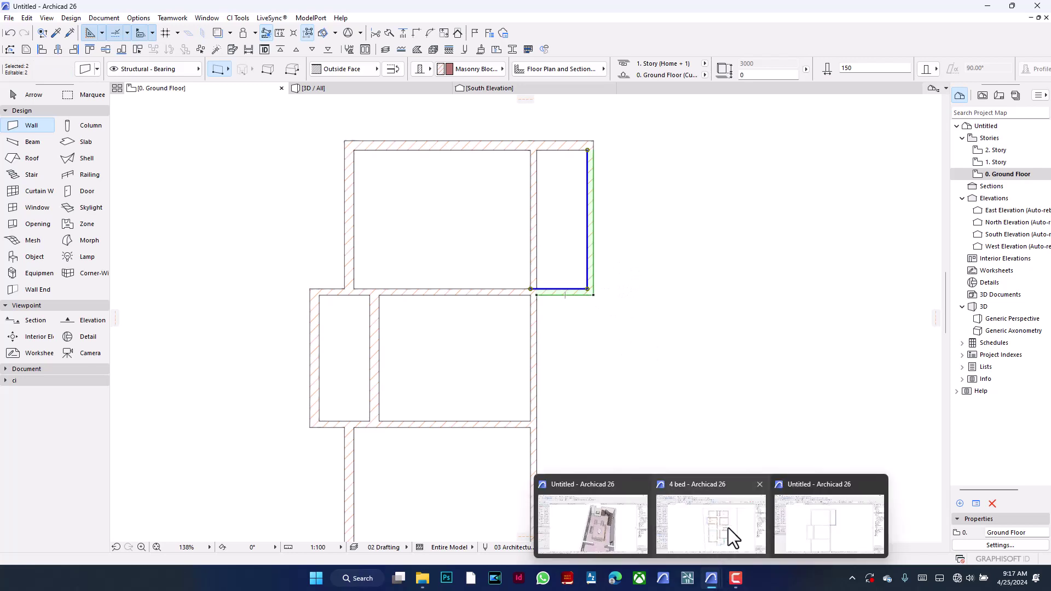
pyautogui.click(728, 527)
pyautogui.scroll(5, 615, 149)
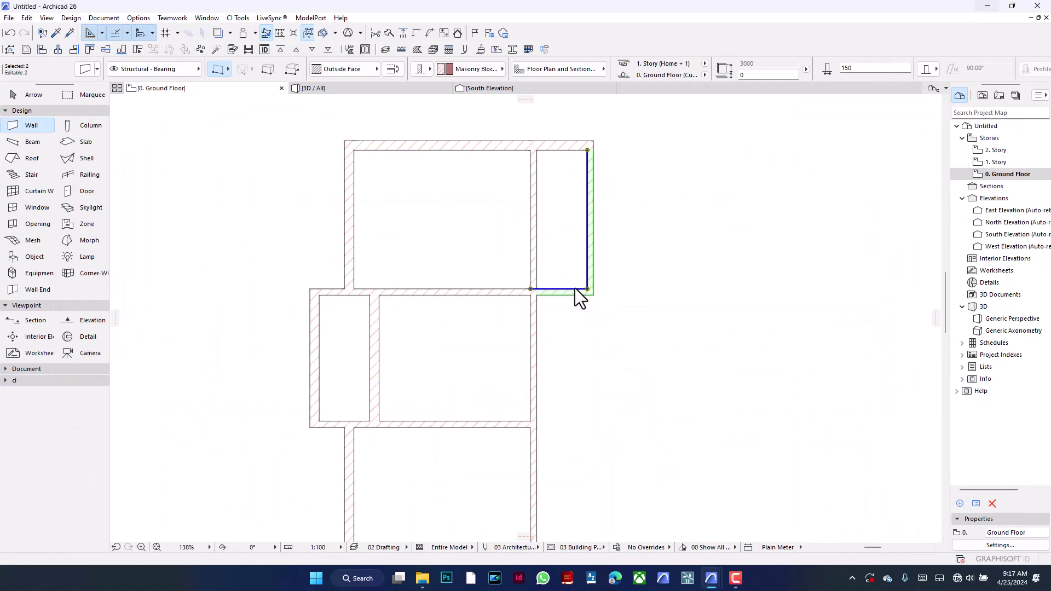
pyautogui.click(577, 289)
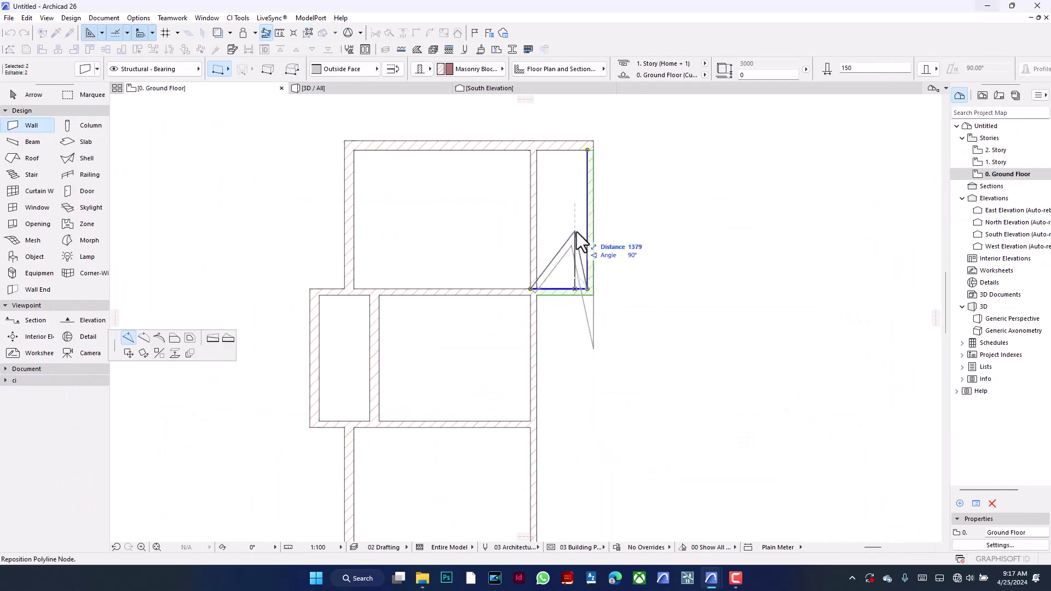
pyautogui.click(175, 338)
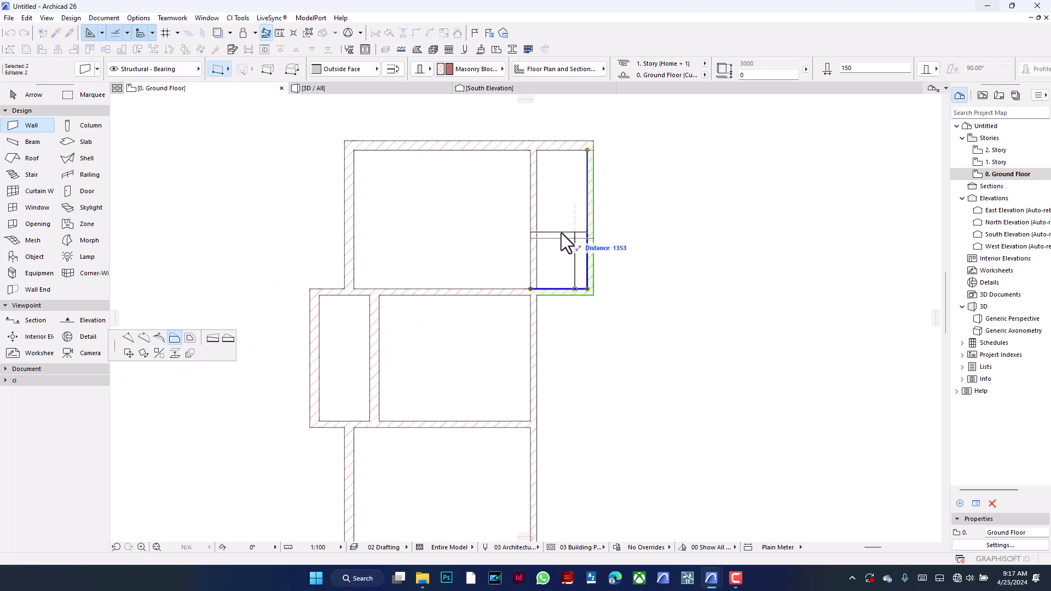
pyautogui.write('12')
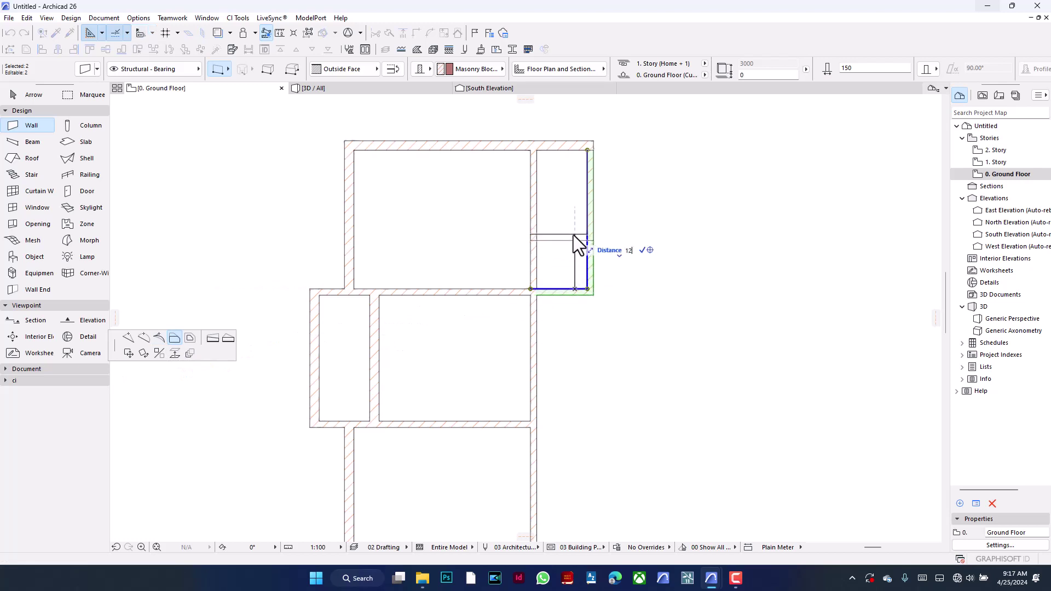
pyautogui.write('00')
pyautogui.press('Return')
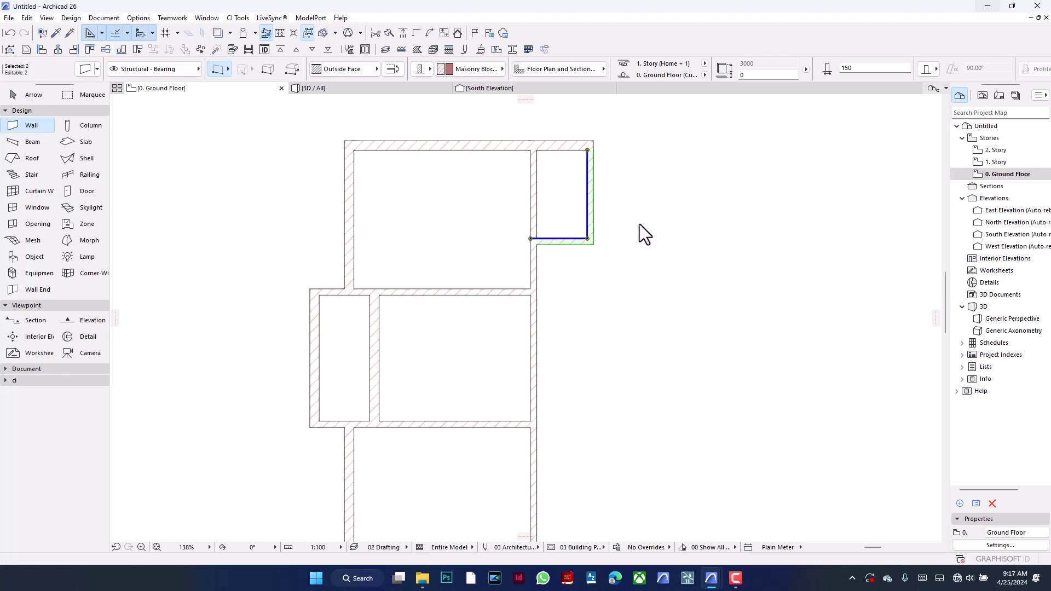
pyautogui.press('Escape')
pyautogui.scroll(-3, 507, 251)
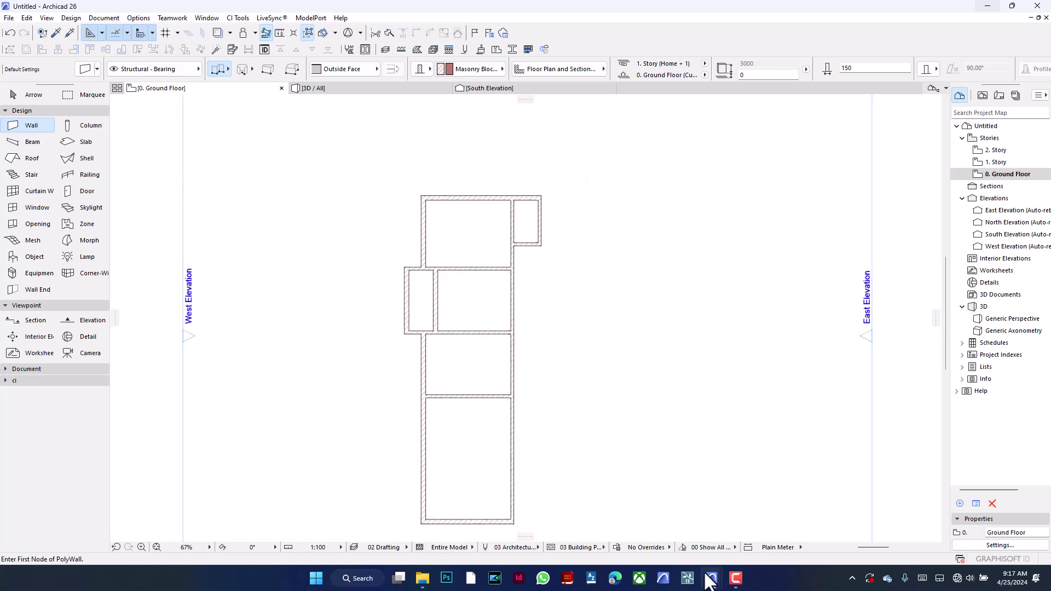
# Draw a polywall from the top-right corner: 4350 right, then down and back left
pyautogui.moveTo(711, 579)
pyautogui.click(729, 529)
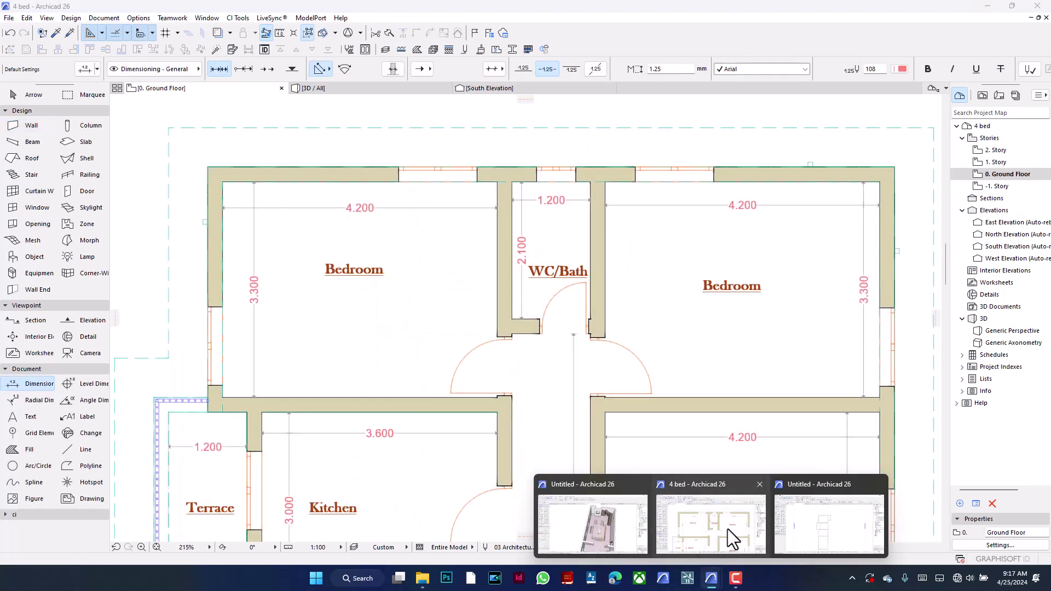
pyautogui.hotkey('alt', 'Tab')
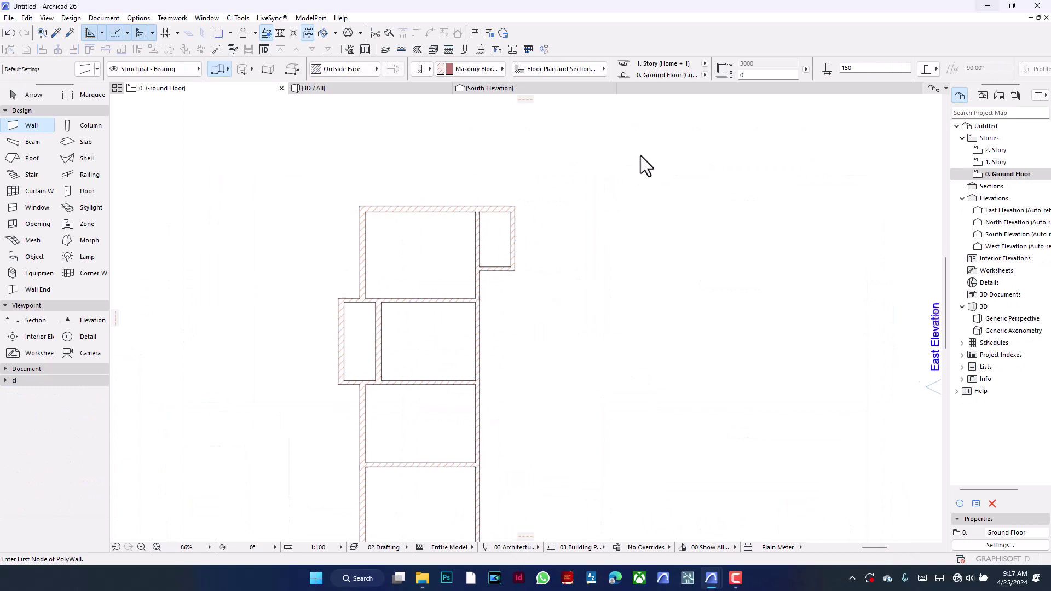
pyautogui.click(469, 231)
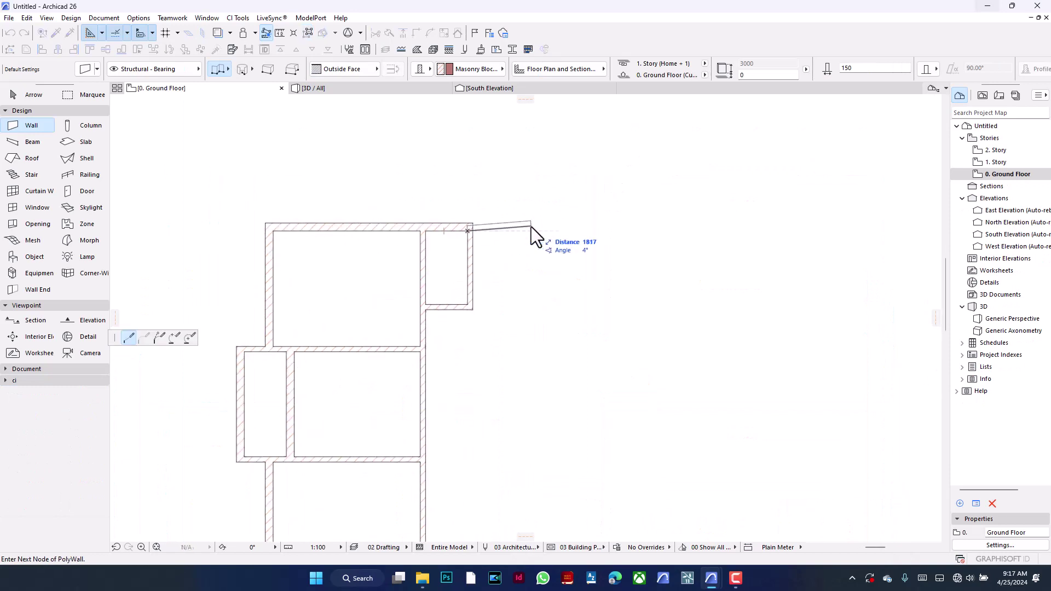
pyautogui.press('Escape')
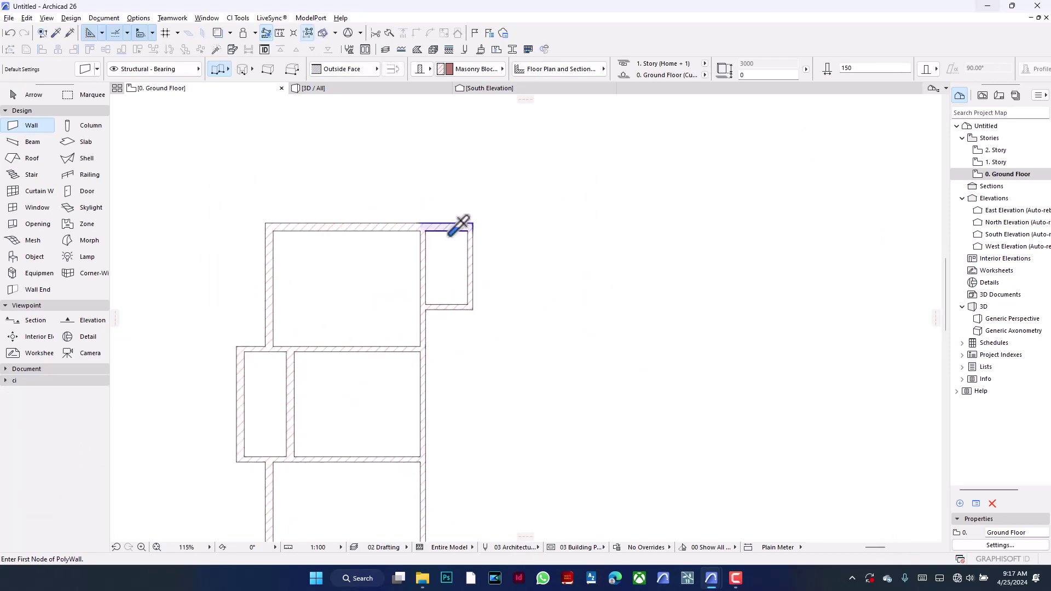
pyautogui.click(468, 231)
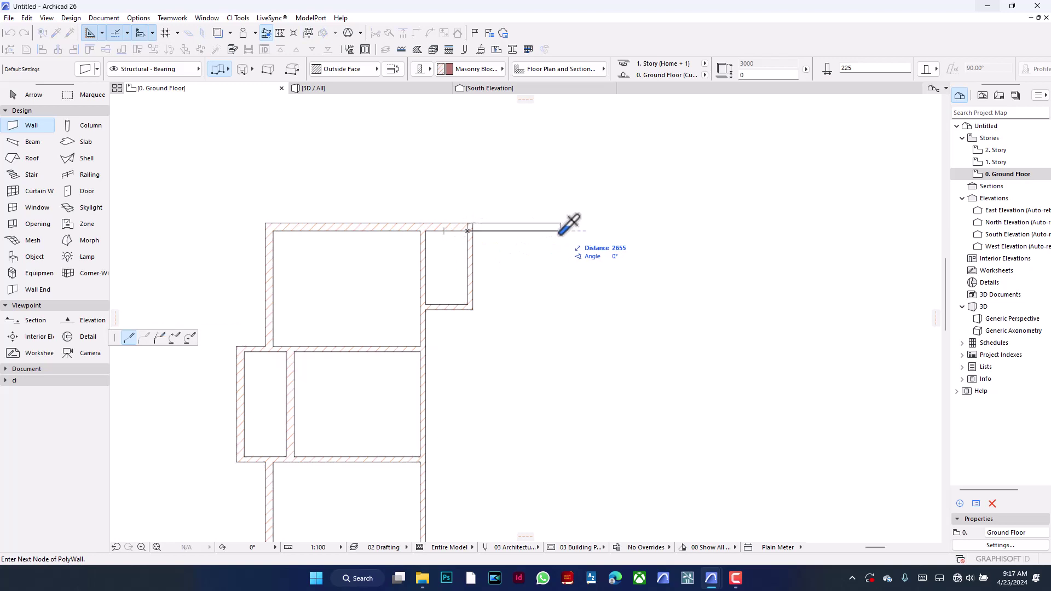
pyautogui.write('4350')
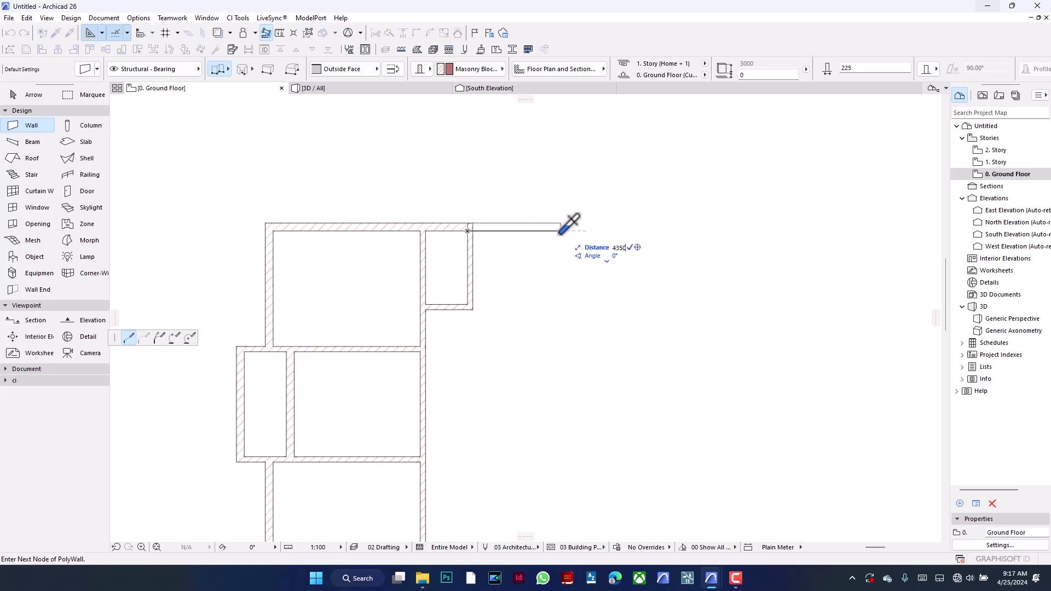
pyautogui.press('Return')
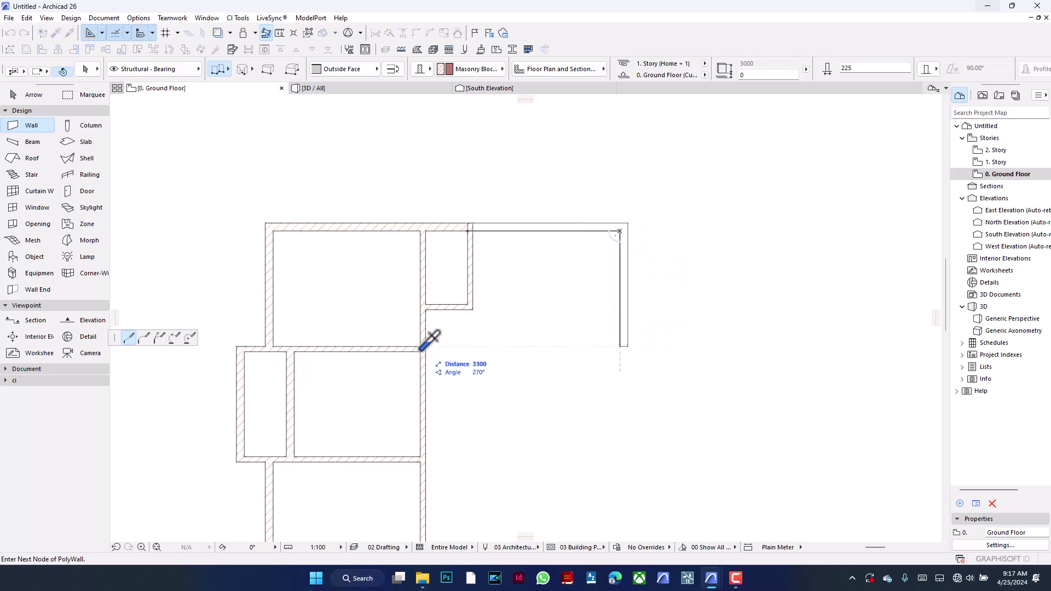
pyautogui.click(425, 346)
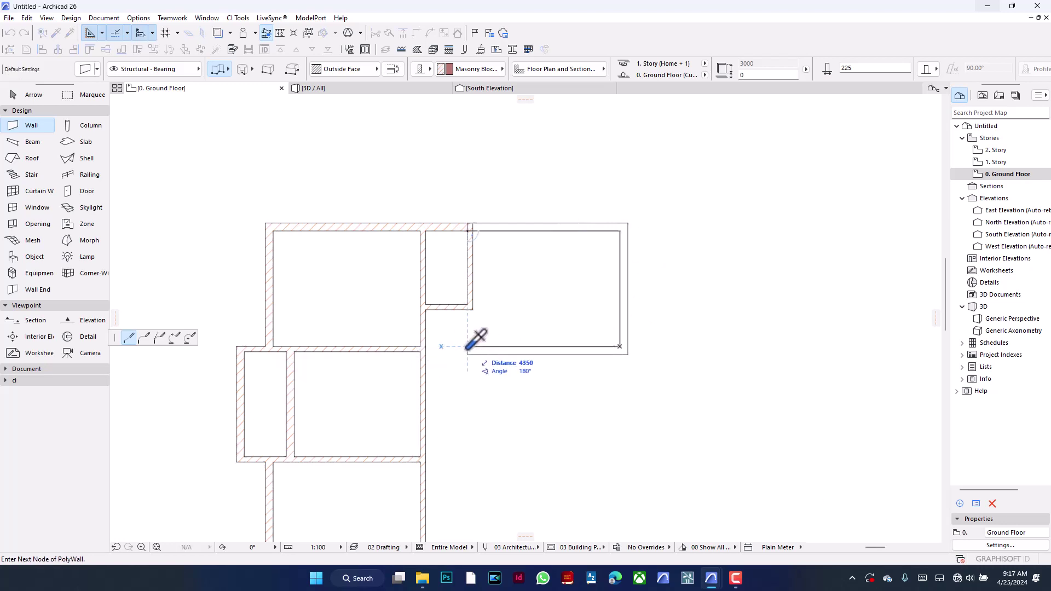
pyautogui.doubleClick(524, 346)
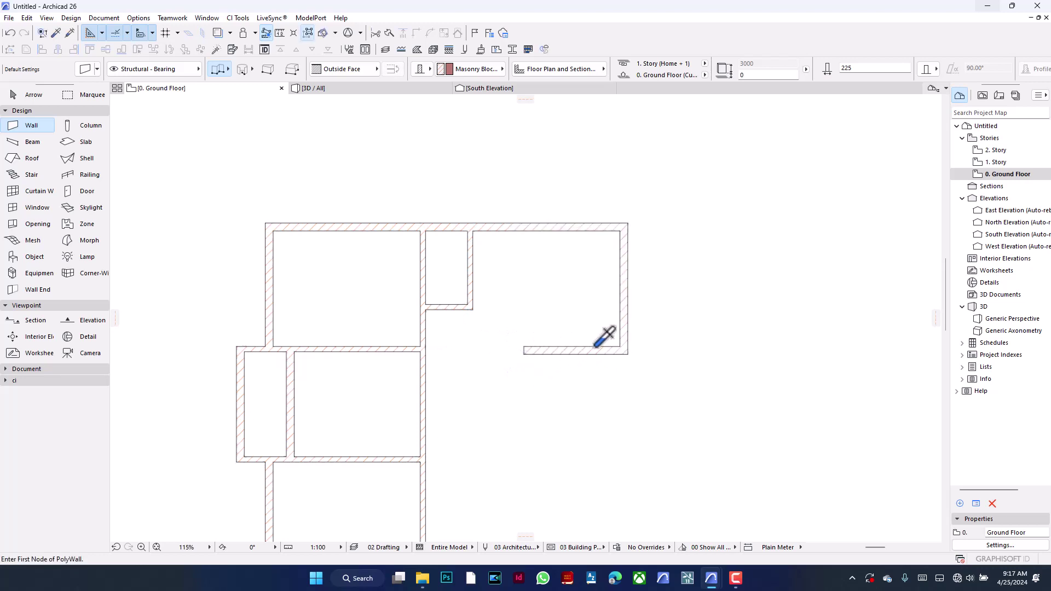
# Intersect the new bottom wall with the small room's side wall into a clean corner
pyautogui.keyDown('shift'); pyautogui.click(556, 351); pyautogui.keyUp('shift')
pyautogui.keyDown('shift'); pyautogui.click(471, 252); pyautogui.keyUp('shift')
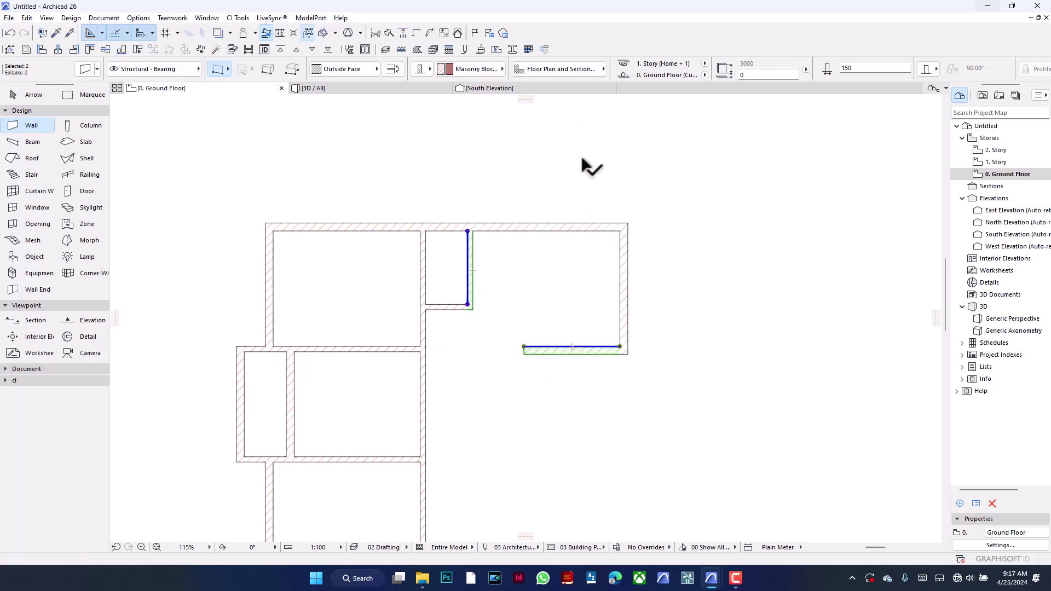
pyautogui.click(415, 35)
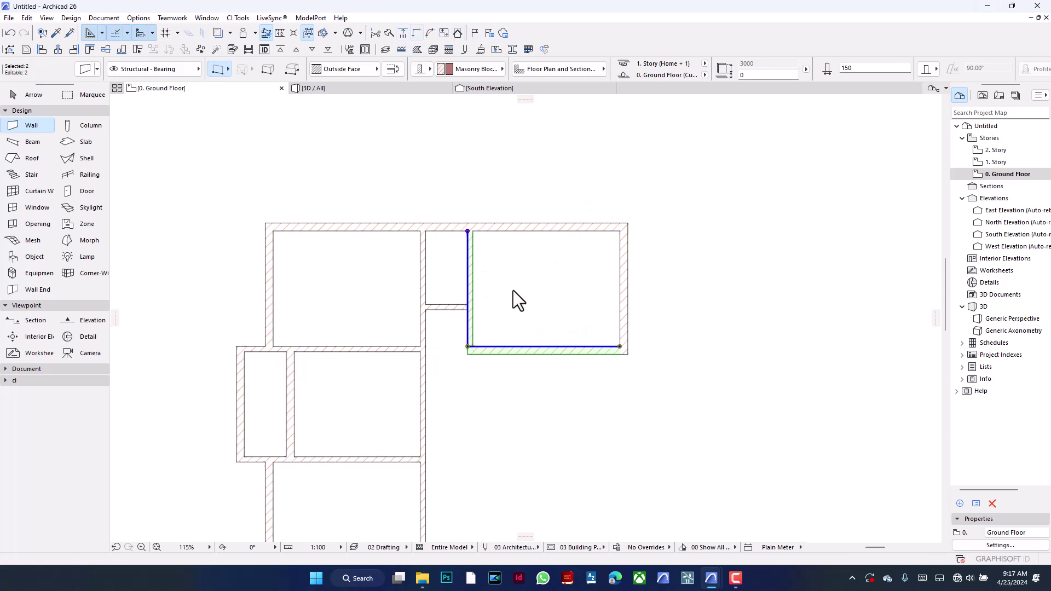
pyautogui.keyDown('shift'); pyautogui.click(517, 348); pyautogui.keyUp('shift')
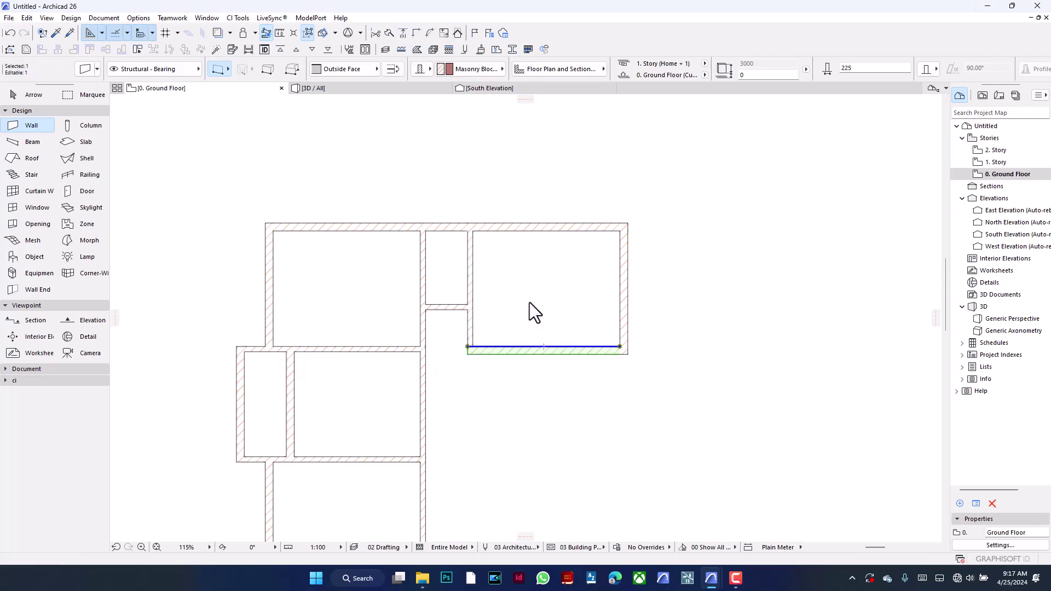
# Make the bottom wall thinner through the Info Box thickness value
pyautogui.click(853, 68)
pyautogui.write('0')
pyautogui.press('Return')
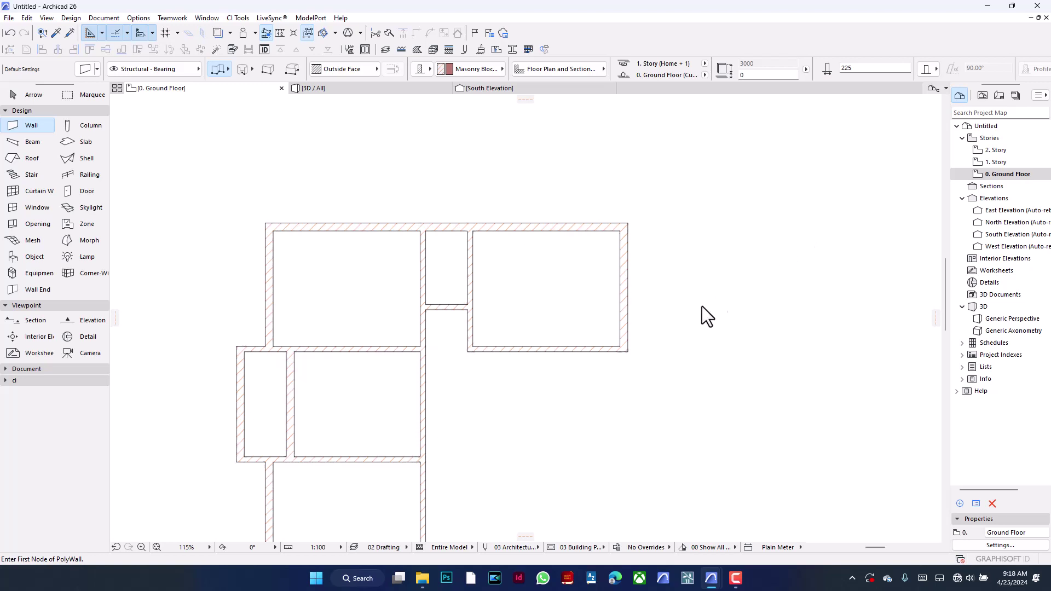
# In the 4 bed plan, dimension the 1.200 gap between the Bedroom and WC/Bath walls
pyautogui.scroll(-2, 570, 202)
pyautogui.scroll(-3, 572, 239)
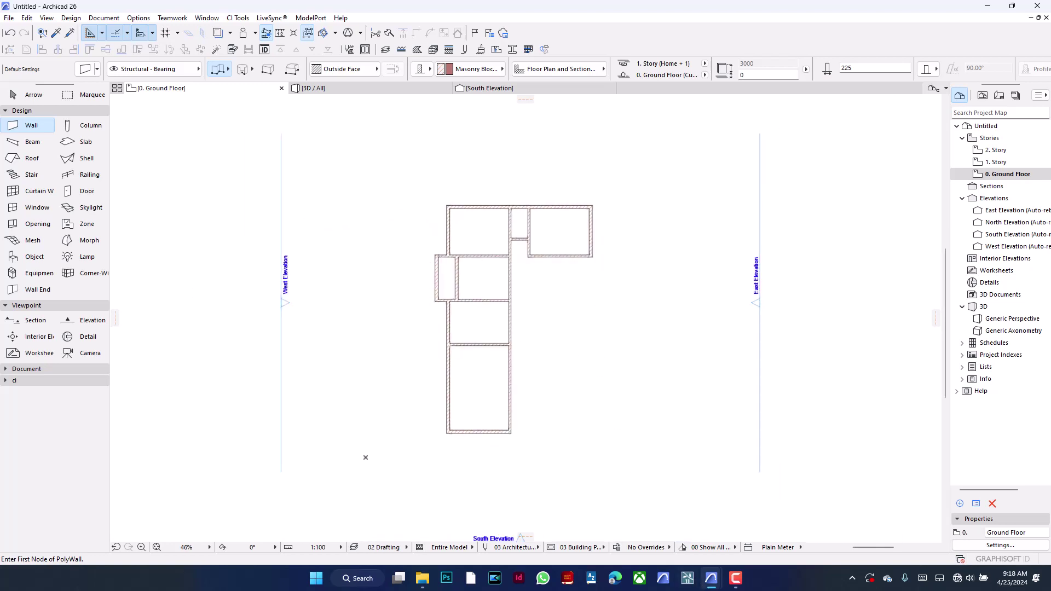
pyautogui.moveTo(736, 578)
pyautogui.click(716, 516)
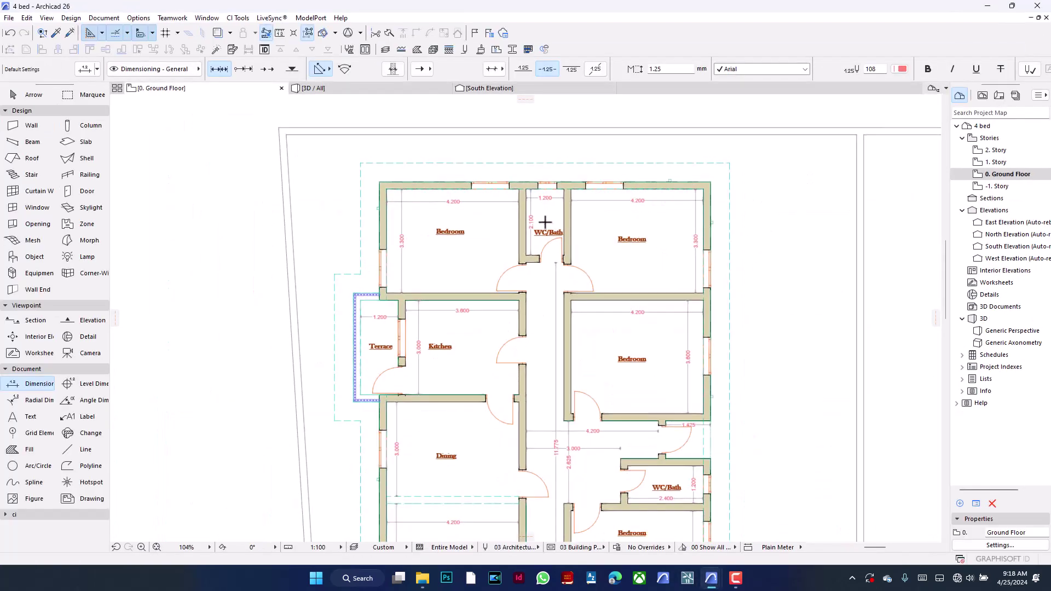
pyautogui.scroll(3, 626, 317)
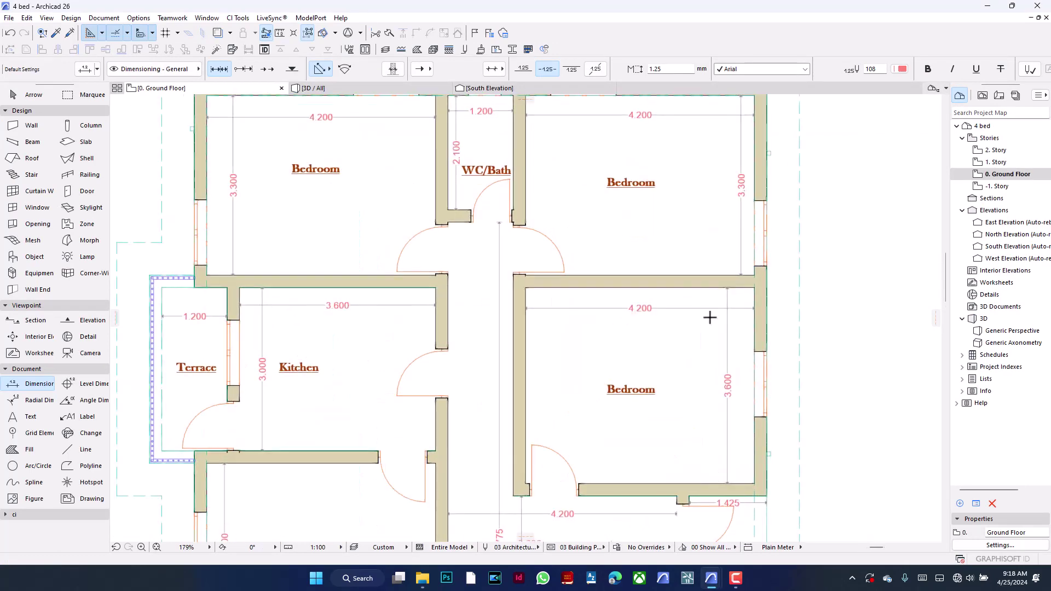
pyautogui.scroll(-5, 646, 337)
pyautogui.scroll(5, 665, 420)
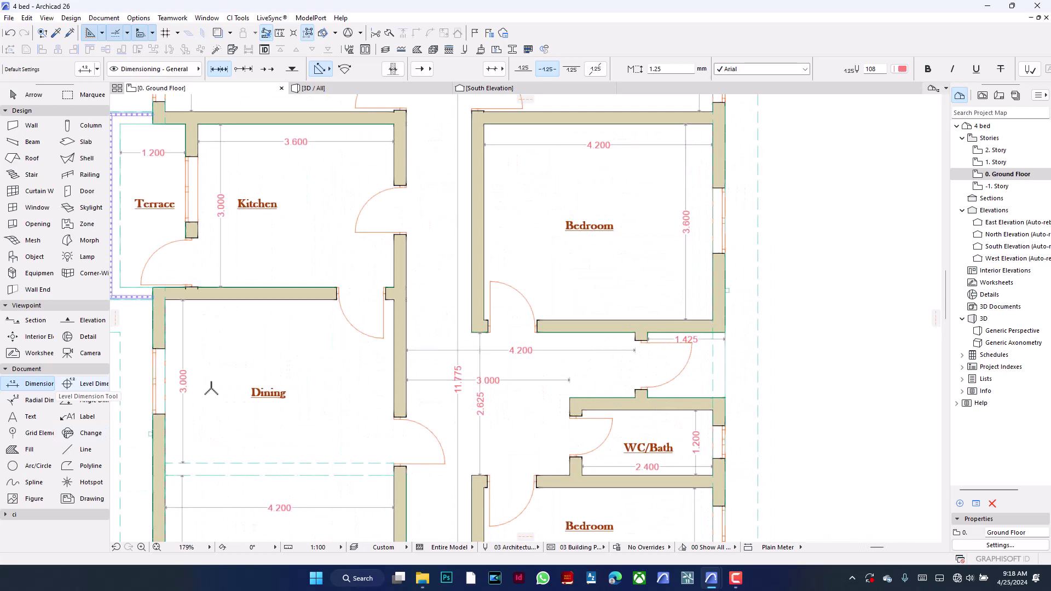
pyautogui.click(618, 326)
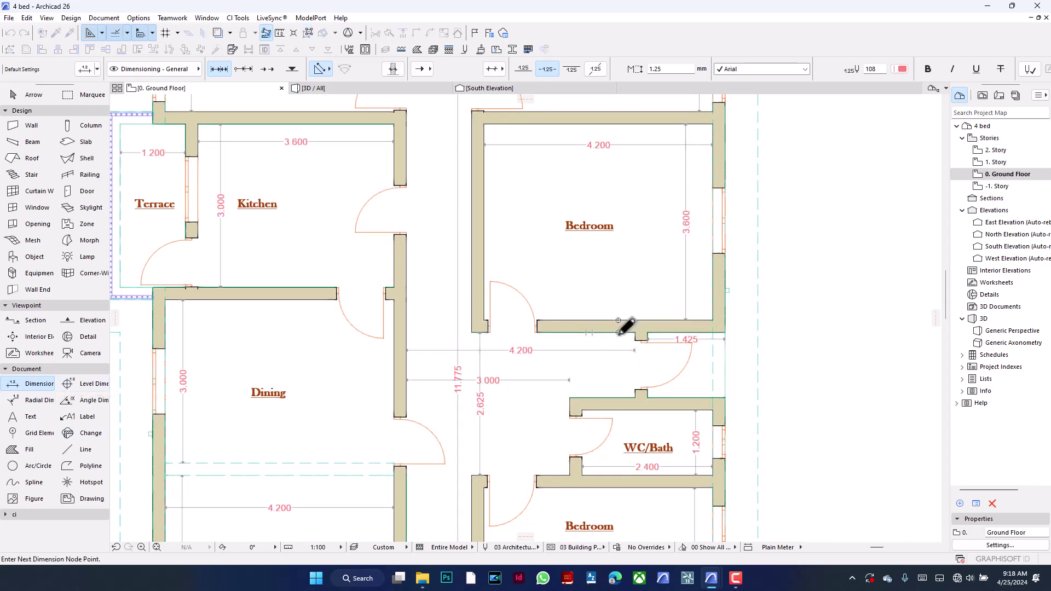
pyautogui.click(616, 404)
pyautogui.click(618, 320)
pyautogui.click(603, 364)
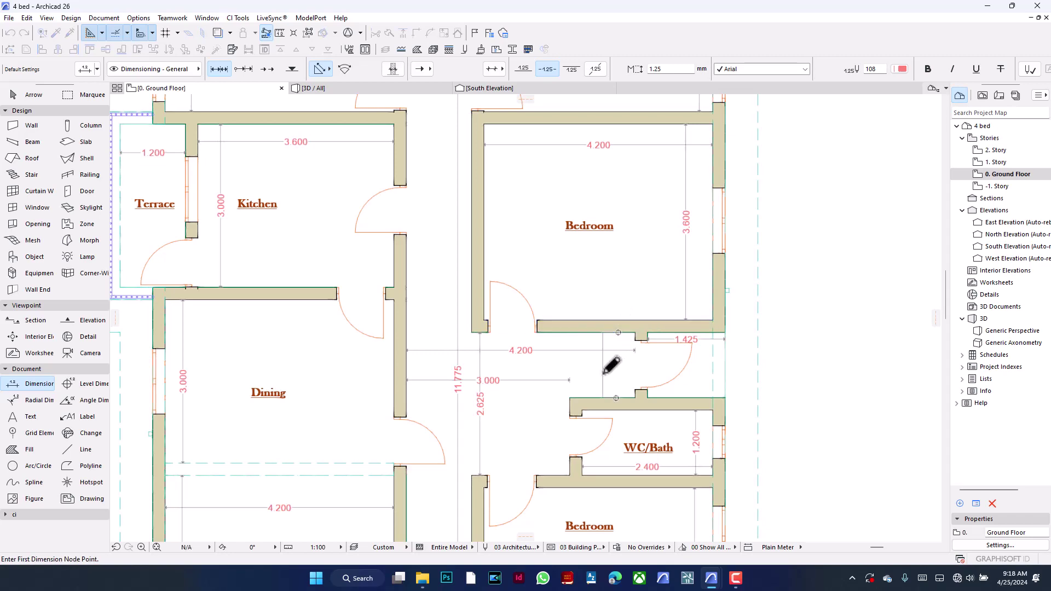
pyautogui.scroll(2, 611, 358)
pyautogui.scroll(-2, 612, 359)
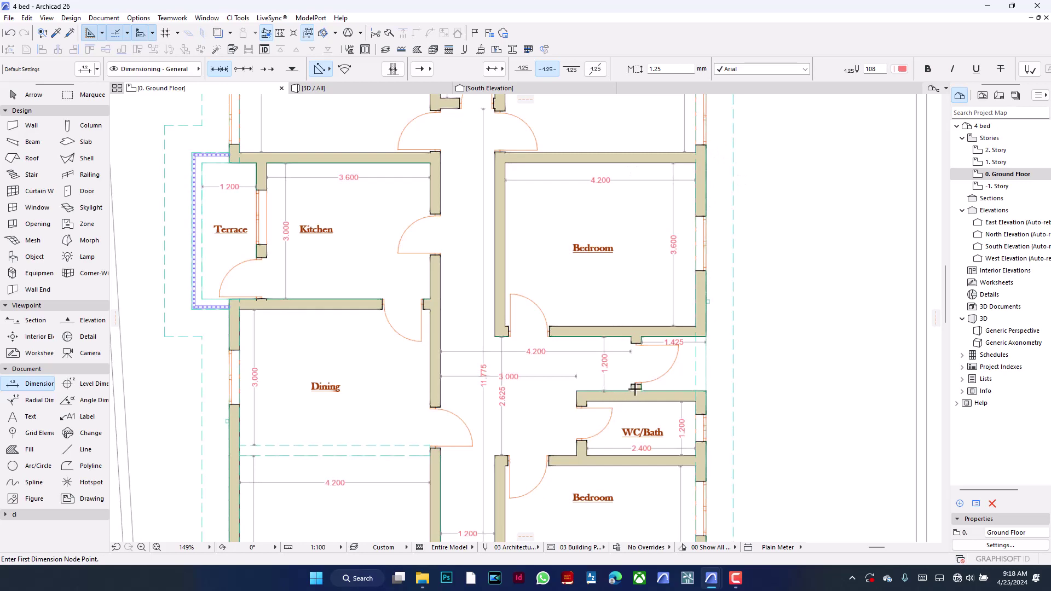
pyautogui.scroll(-2, 635, 389)
pyautogui.scroll(2, 699, 338)
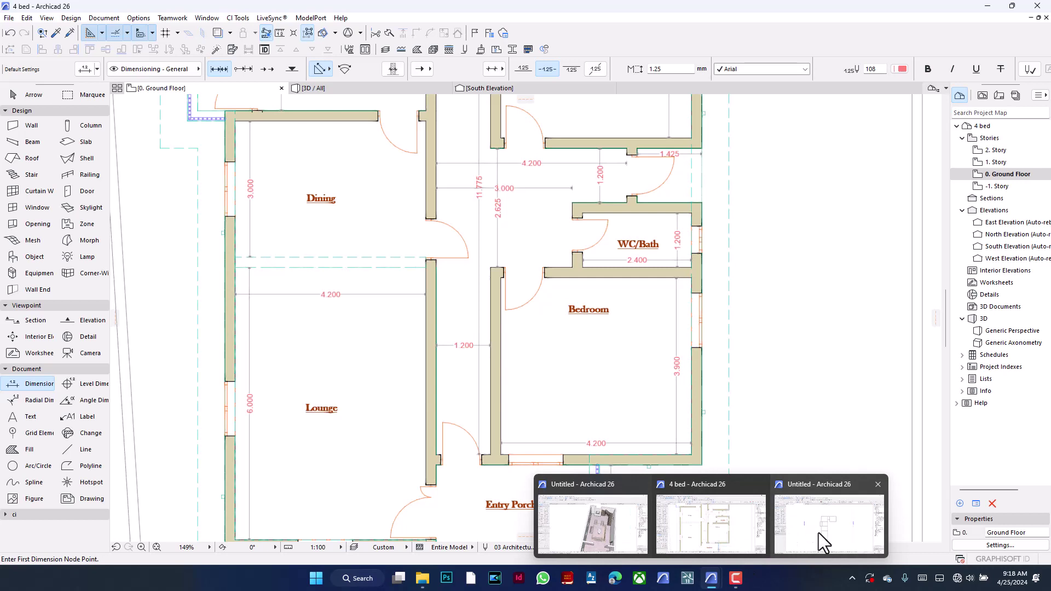
# In the Untitled plan, draw a wall chain below the right-hand room with a 3000 vertical side
pyautogui.click(819, 533)
pyautogui.scroll(6, 613, 252)
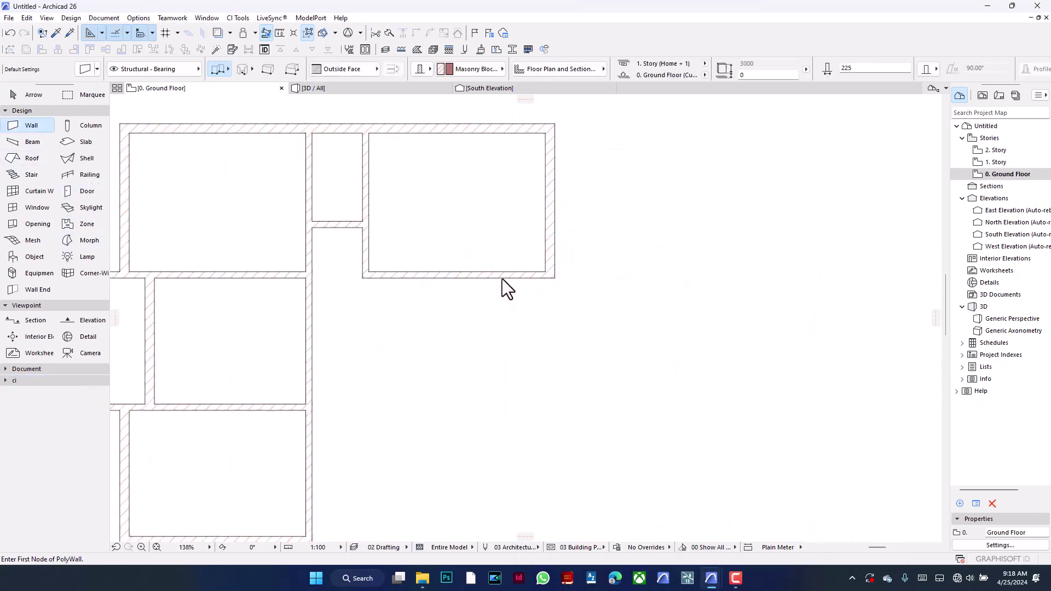
pyautogui.click(545, 272)
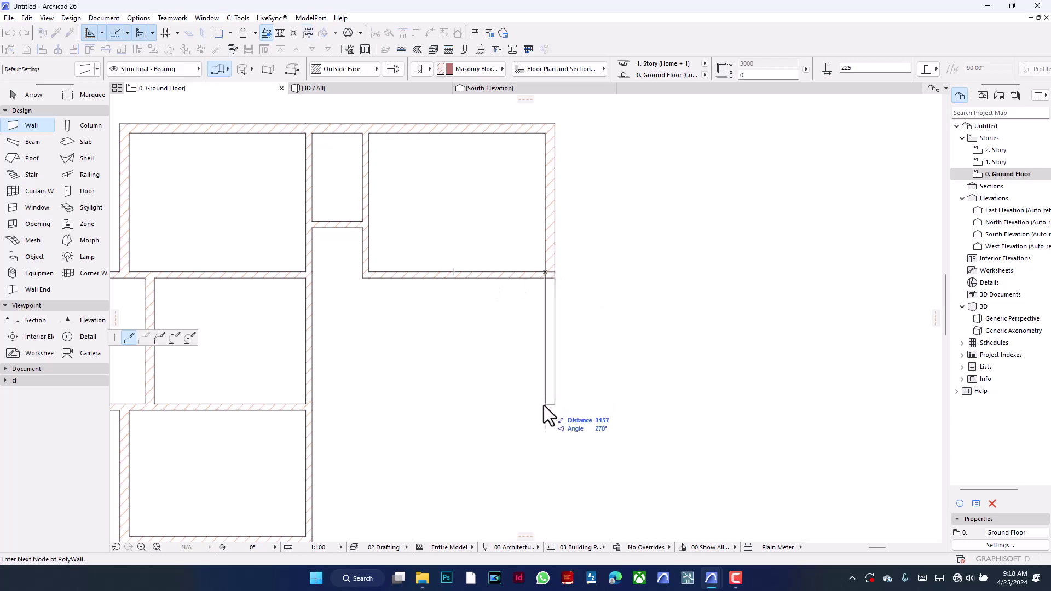
pyautogui.write('4300')
pyautogui.press('Return')
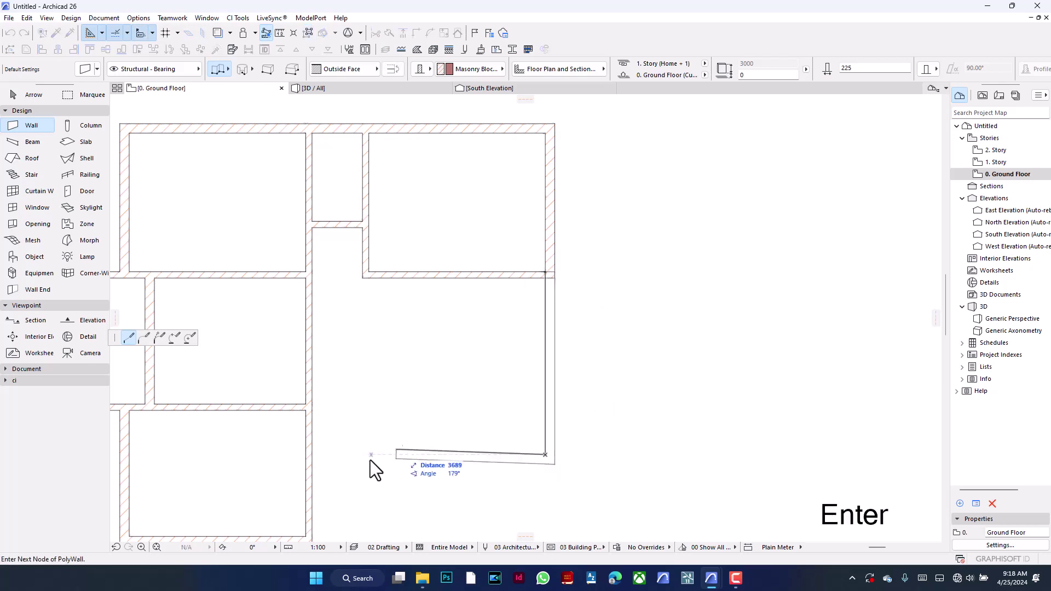
pyautogui.click(360, 456)
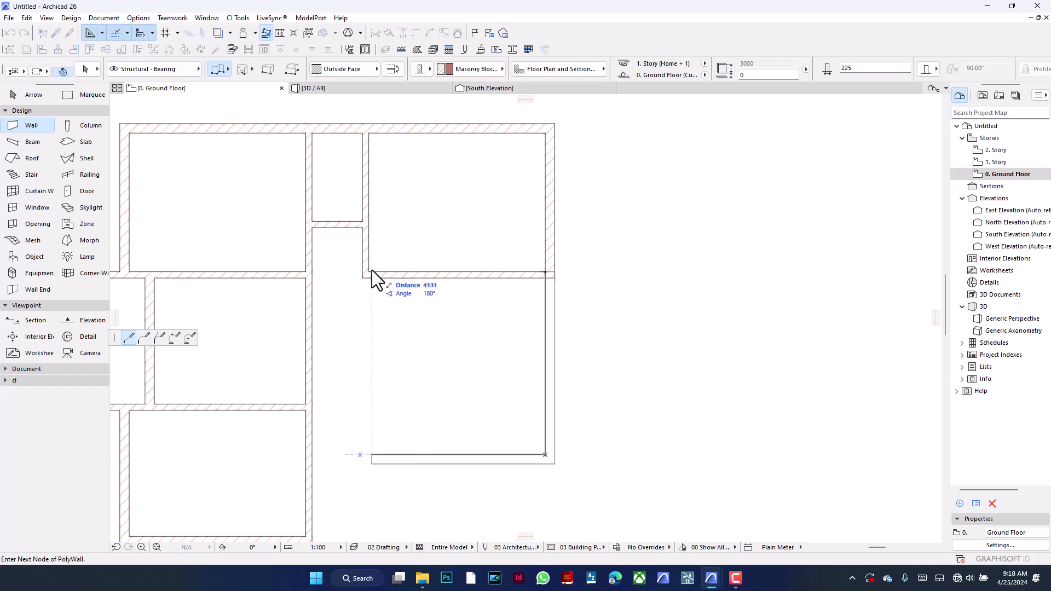
pyautogui.press('BackSpace')
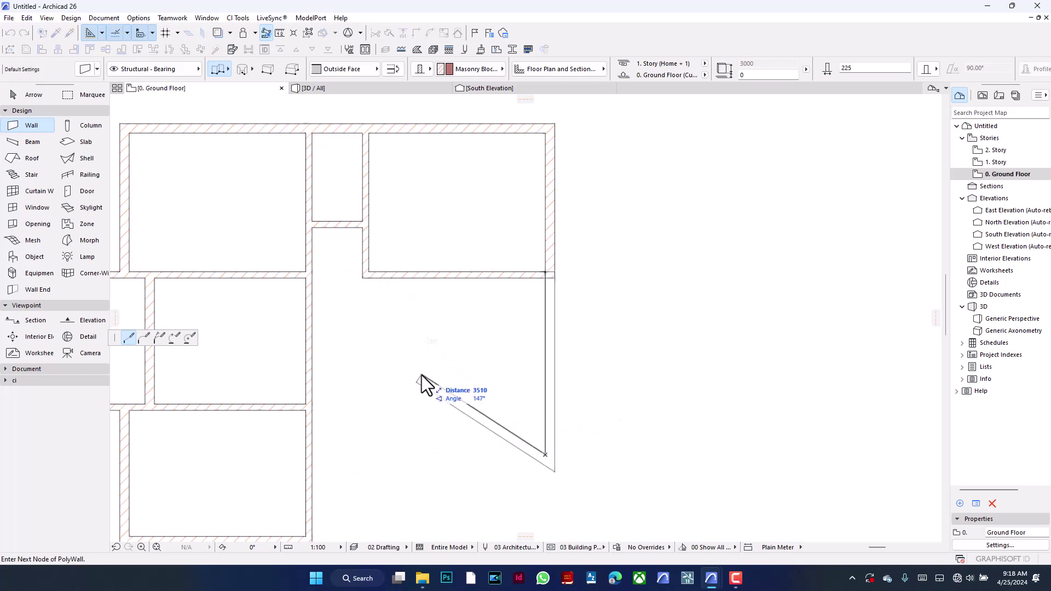
pyautogui.press('BackSpace')
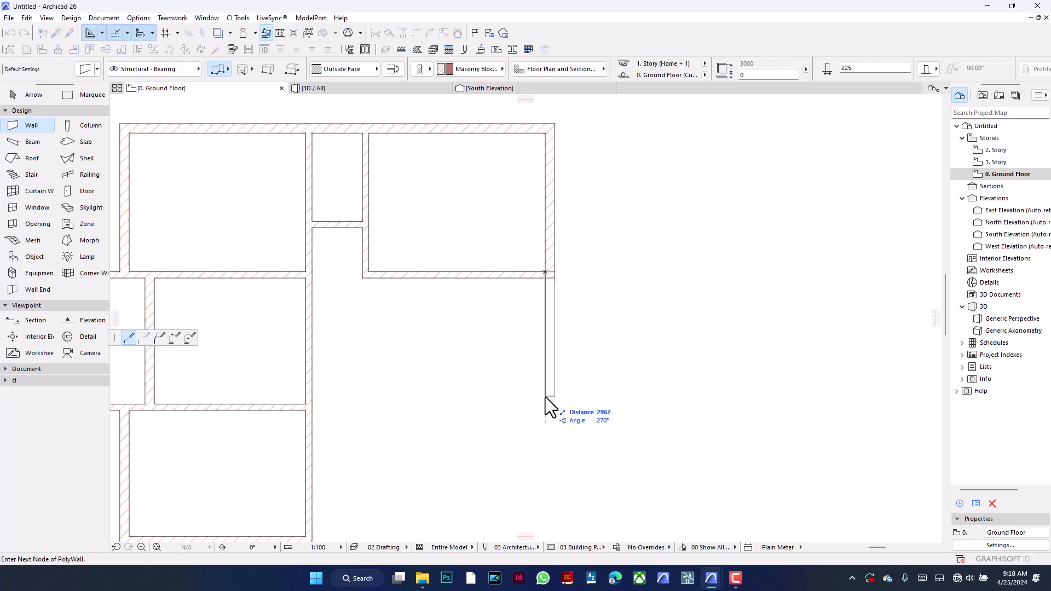
pyautogui.write('3000')
pyautogui.press('Return')
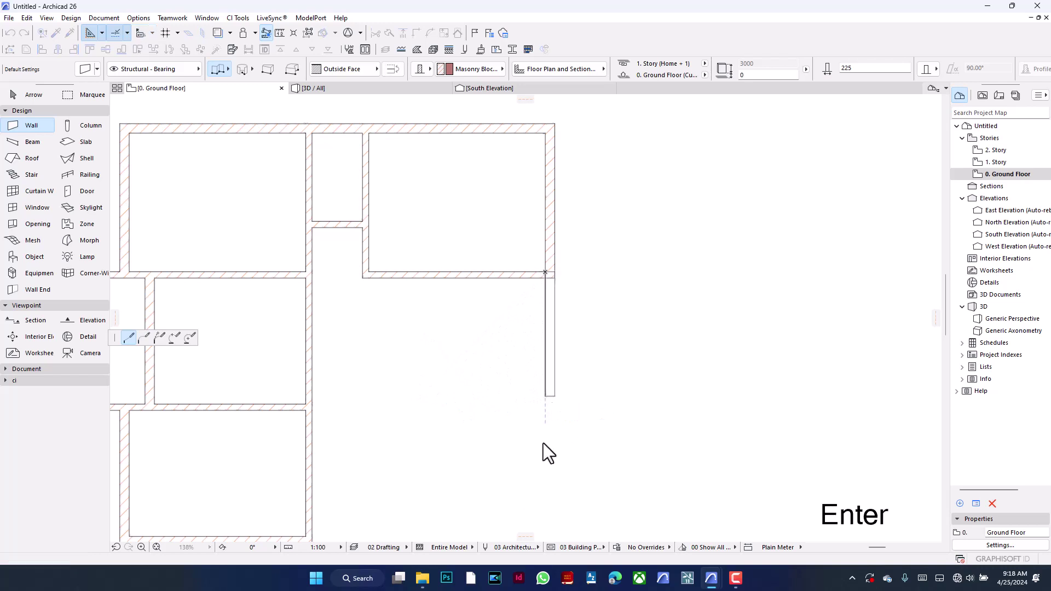
pyautogui.click(544, 438)
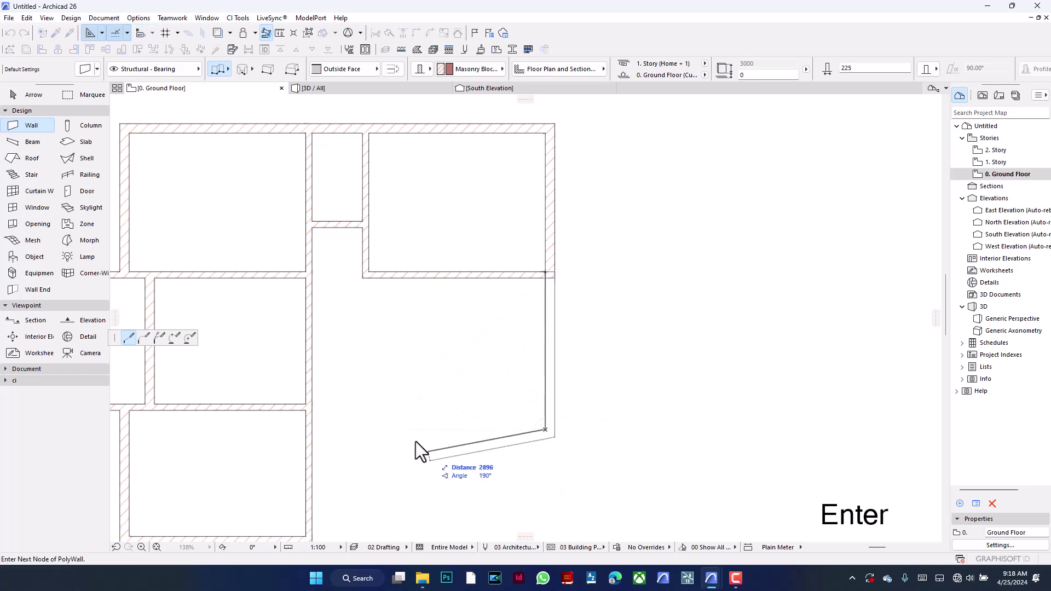
pyautogui.doubleClick(370, 271)
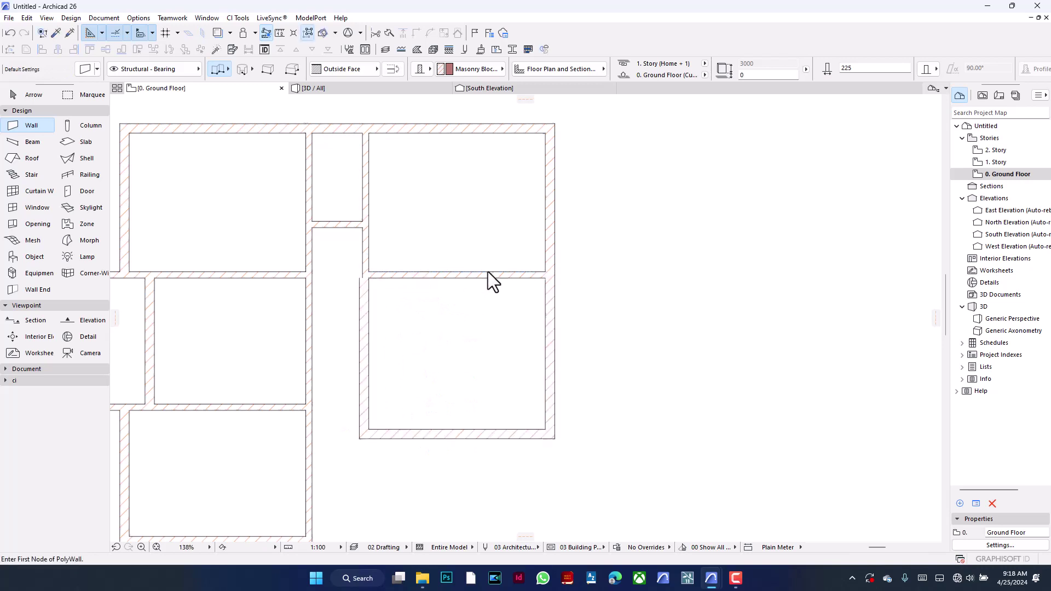
# Match the new bottom wall's thickness to the top wall with the eyedropper
pyautogui.scroll(-5, 496, 312)
pyautogui.scroll(7, 525, 339)
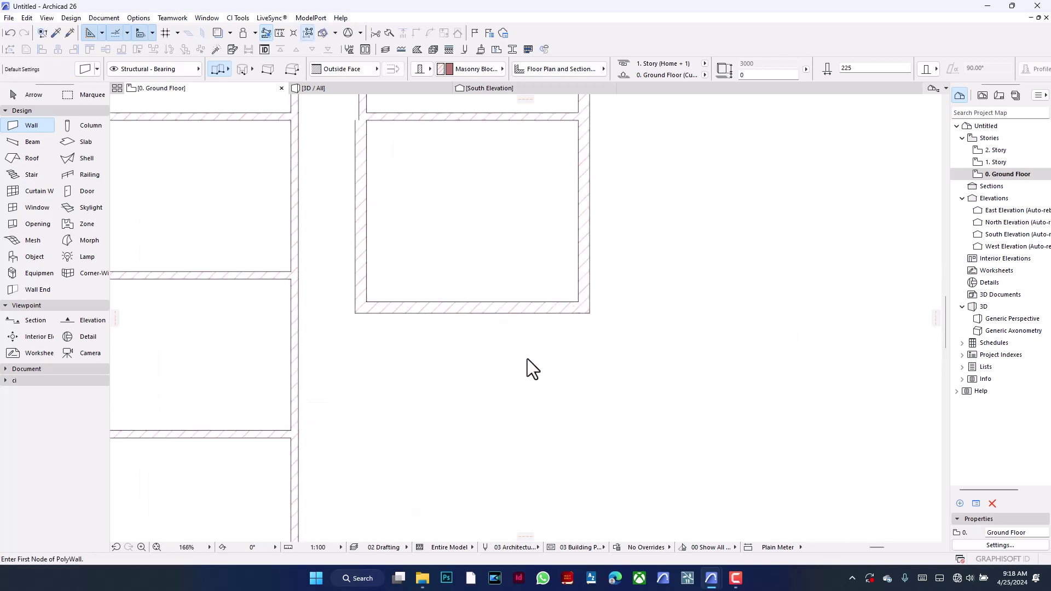
pyautogui.scroll(-2, 381, 324)
pyautogui.keyDown('alt'); pyautogui.click(487, 155); pyautogui.keyUp('alt')
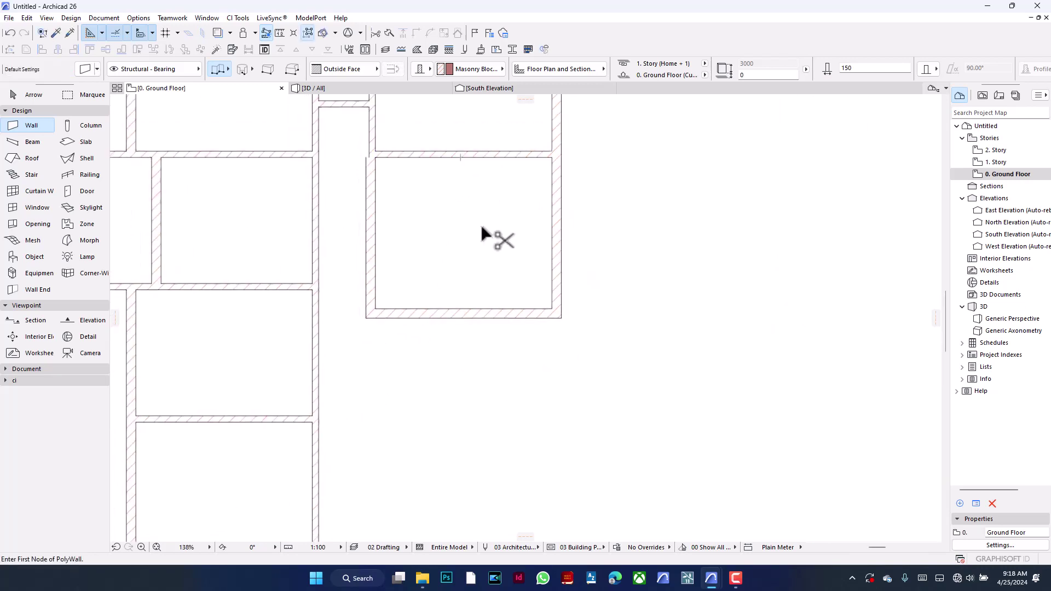
pyautogui.keyDown('ctrl'); pyautogui.keyDown('alt'); pyautogui.click(483, 310); pyautogui.keyUp('alt'); pyautogui.keyUp('ctrl')
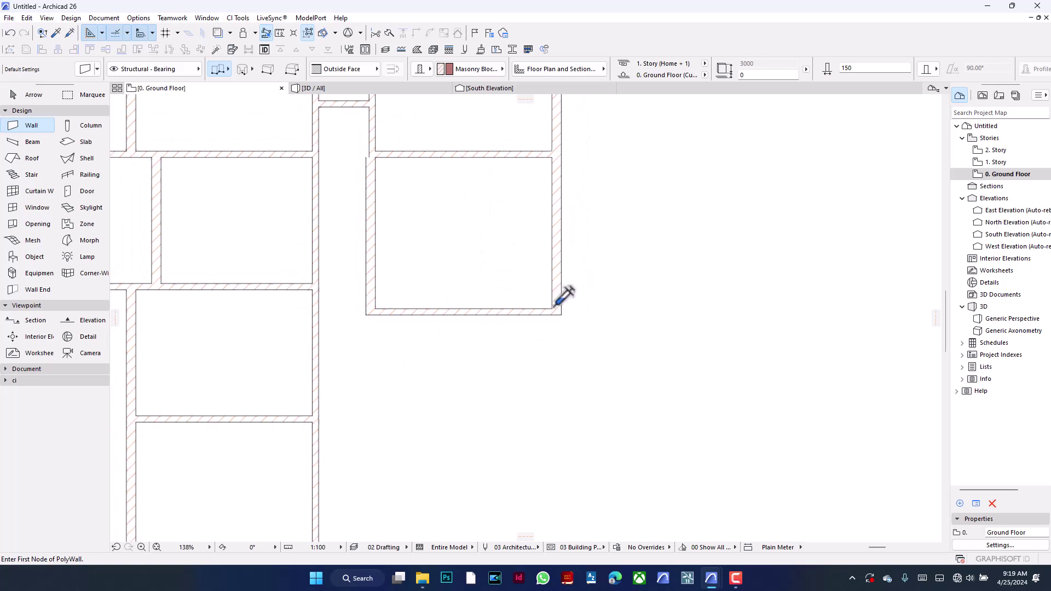
# Enclose a shallow room below it with another wall chain matching the right wall
pyautogui.keyDown('alt'); pyautogui.click(556, 274); pyautogui.keyUp('alt')
pyautogui.click(552, 309)
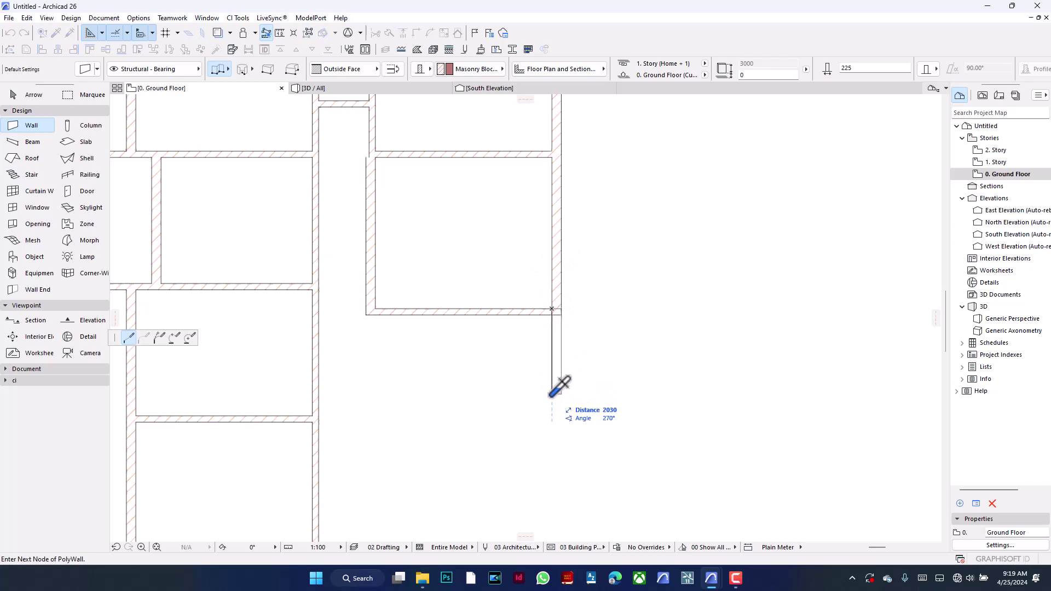
pyautogui.write('13')
pyautogui.write('0')
pyautogui.press('Return')
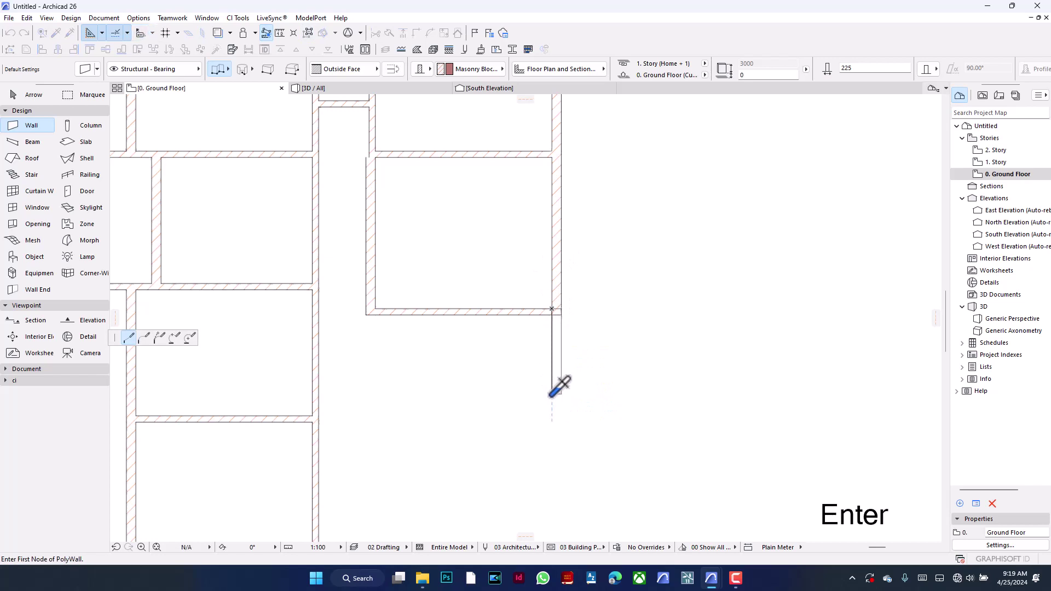
pyautogui.click(376, 366)
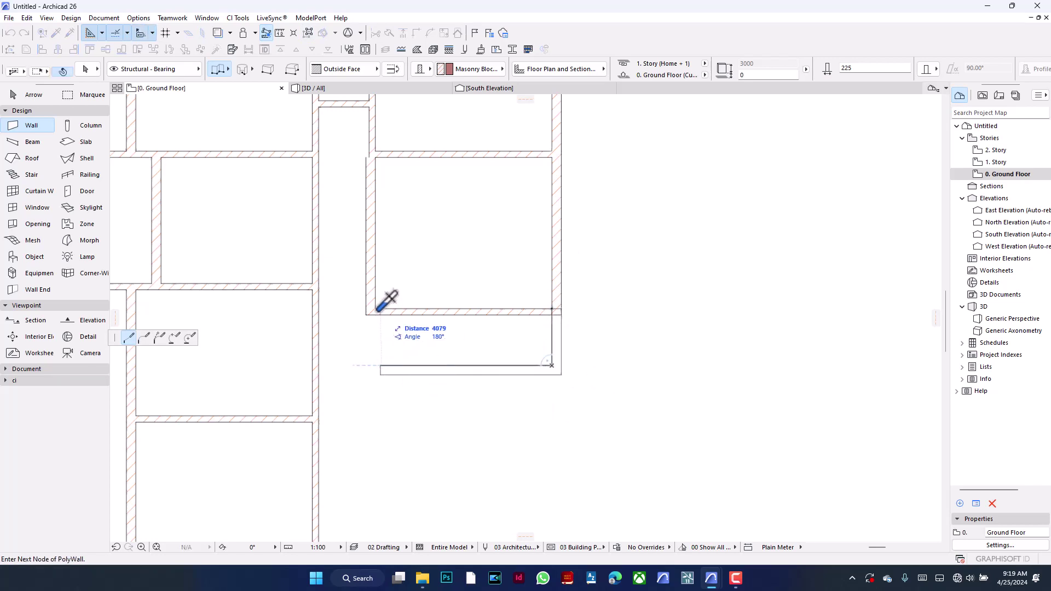
pyautogui.doubleClick(376, 311)
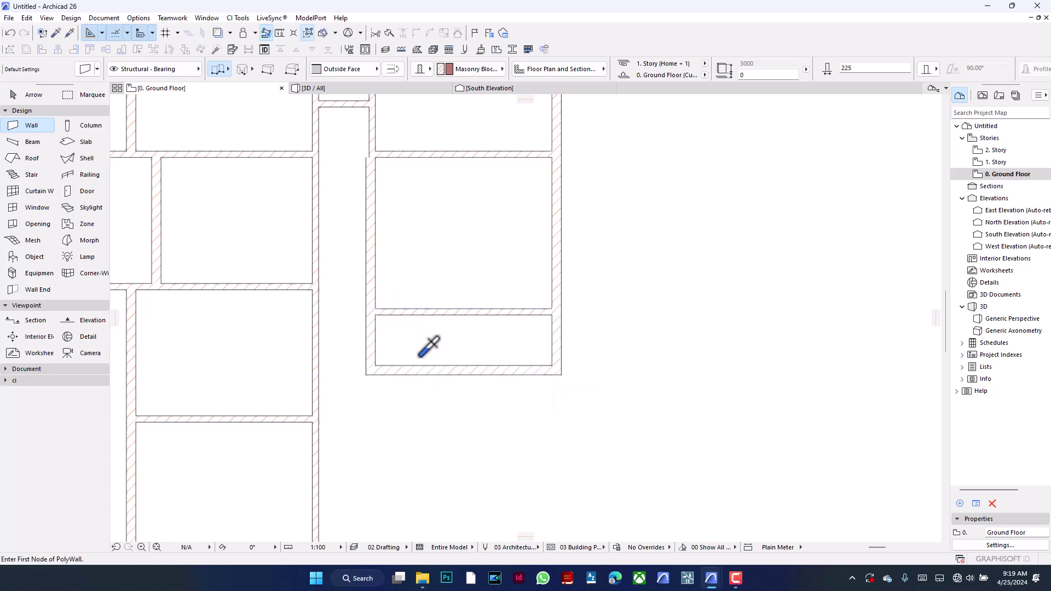
pyautogui.scroll(-1, 461, 362)
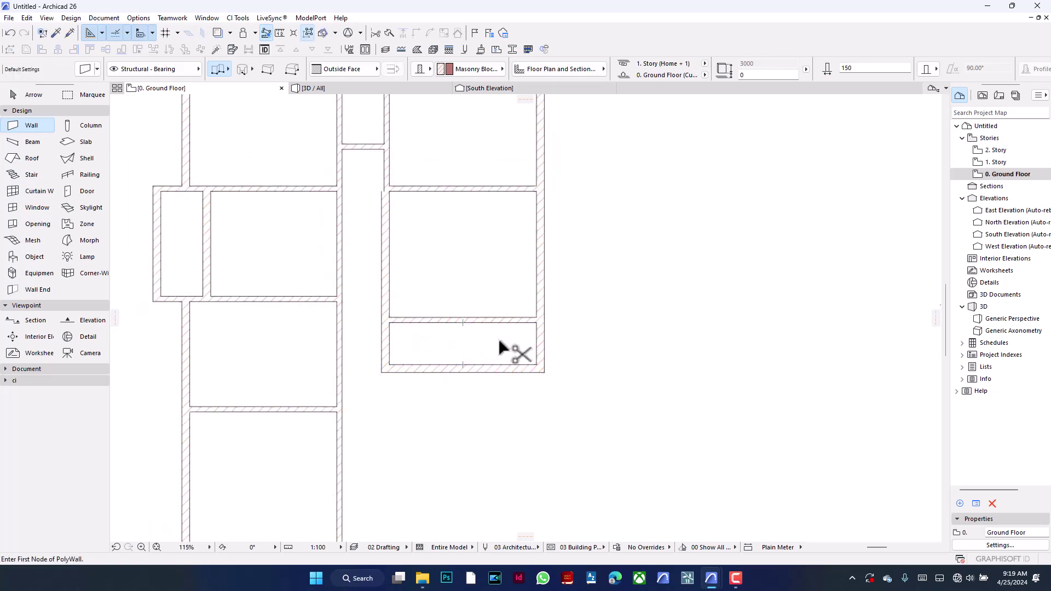
pyautogui.keyDown('alt'); pyautogui.click(498, 368); pyautogui.keyUp('alt')
pyautogui.scroll(-1, 566, 391)
pyautogui.moveTo(712, 579)
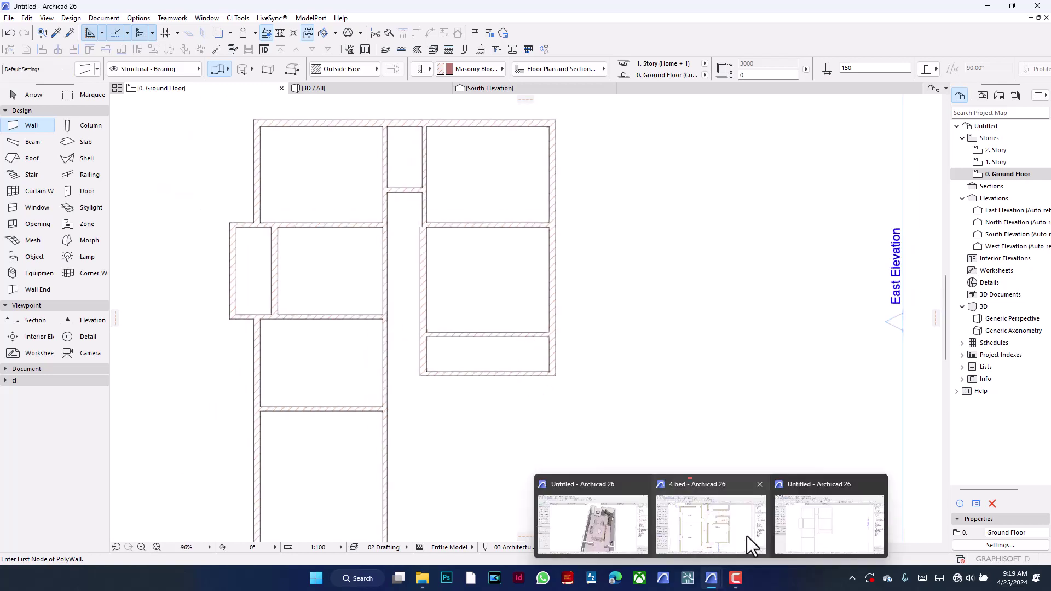
# Wall in a room below with a 1350 downward side, thinning its bottom wall to 150
pyautogui.click(747, 537)
pyautogui.scroll(-3, 570, 284)
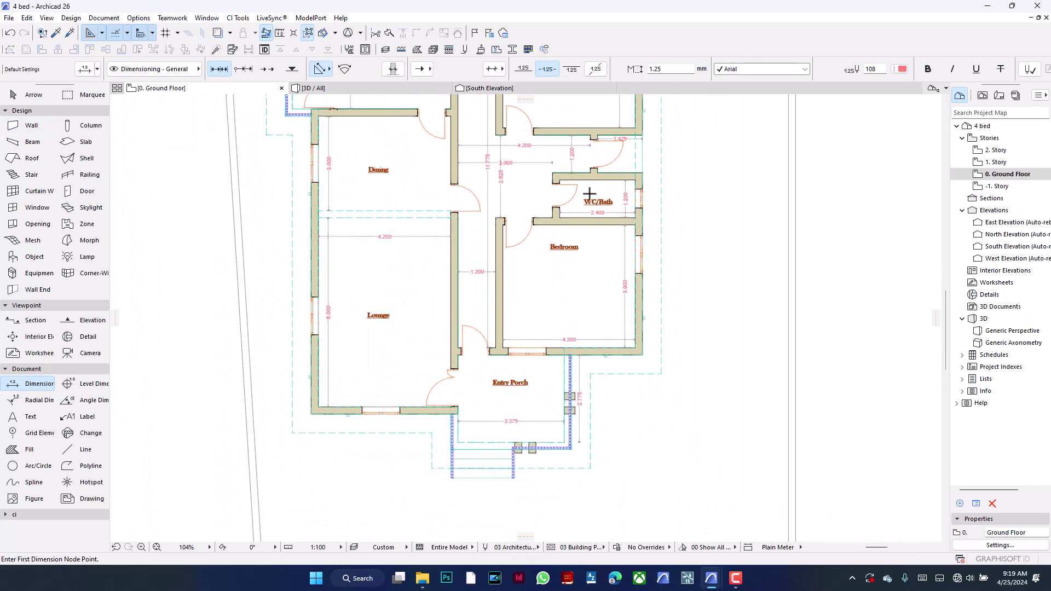
pyautogui.click(987, 6)
pyautogui.scroll(2, 487, 370)
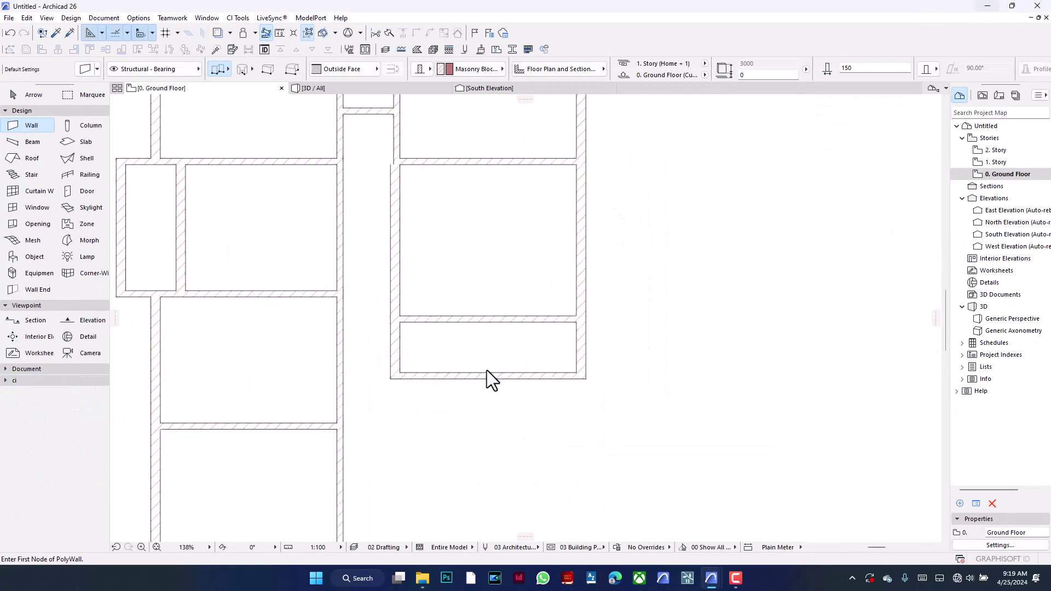
pyautogui.click(576, 374)
pyautogui.write('1350')
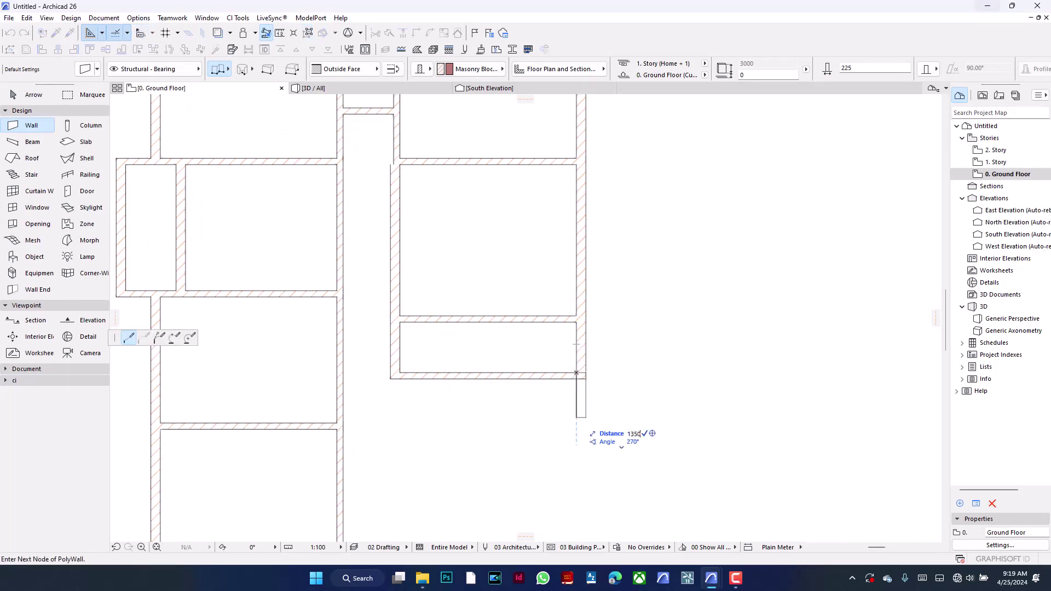
pyautogui.press('Return')
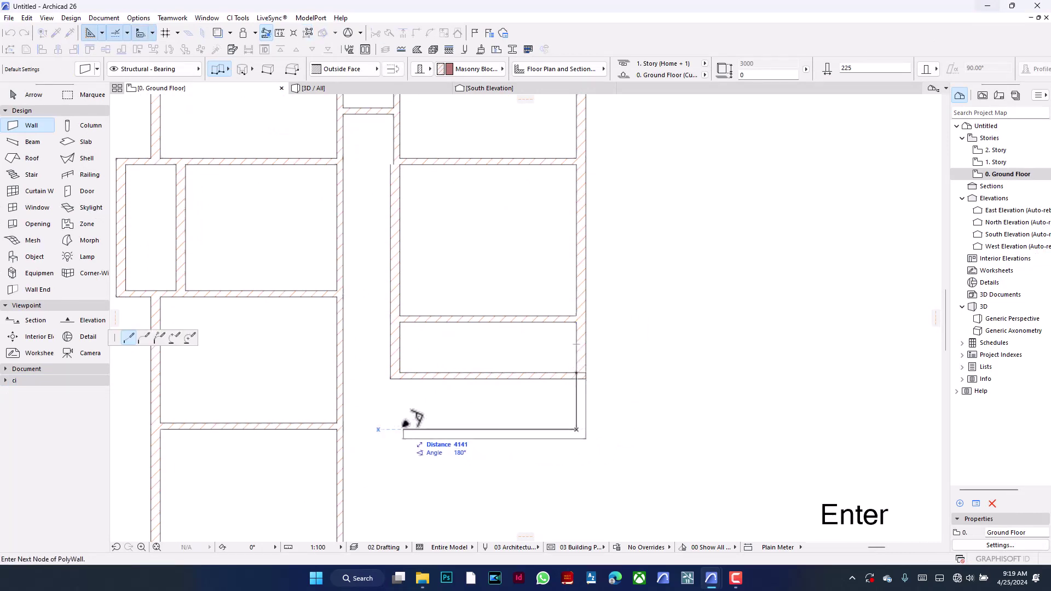
pyautogui.doubleClick(405, 371)
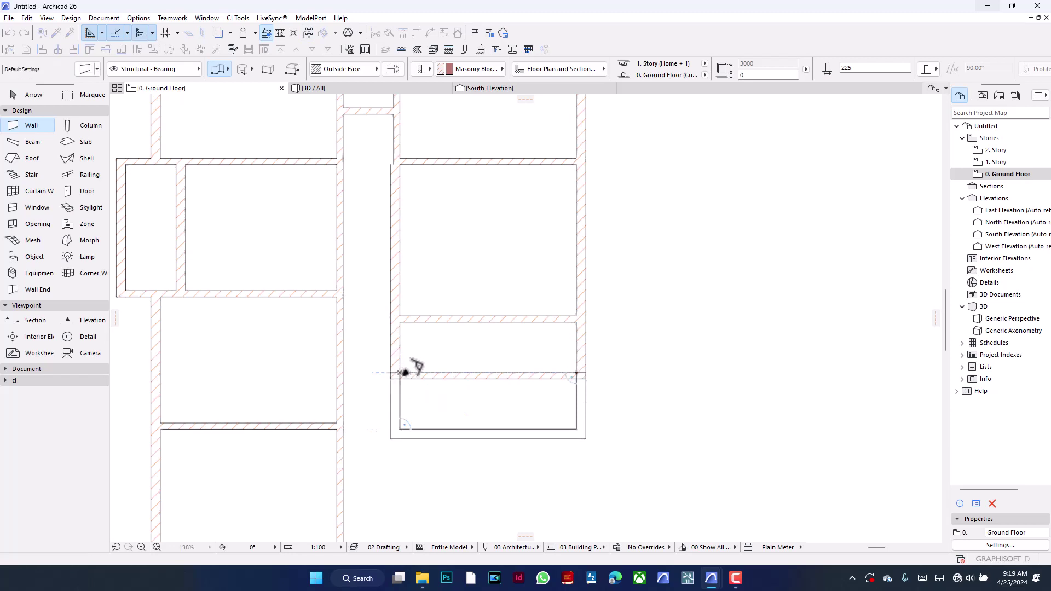
pyautogui.keyDown('alt'); pyautogui.click(531, 376); pyautogui.keyUp('alt')
pyautogui.keyDown('ctrl'); pyautogui.keyDown('alt'); pyautogui.click(533, 431); pyautogui.keyUp('alt'); pyautogui.keyUp('ctrl')
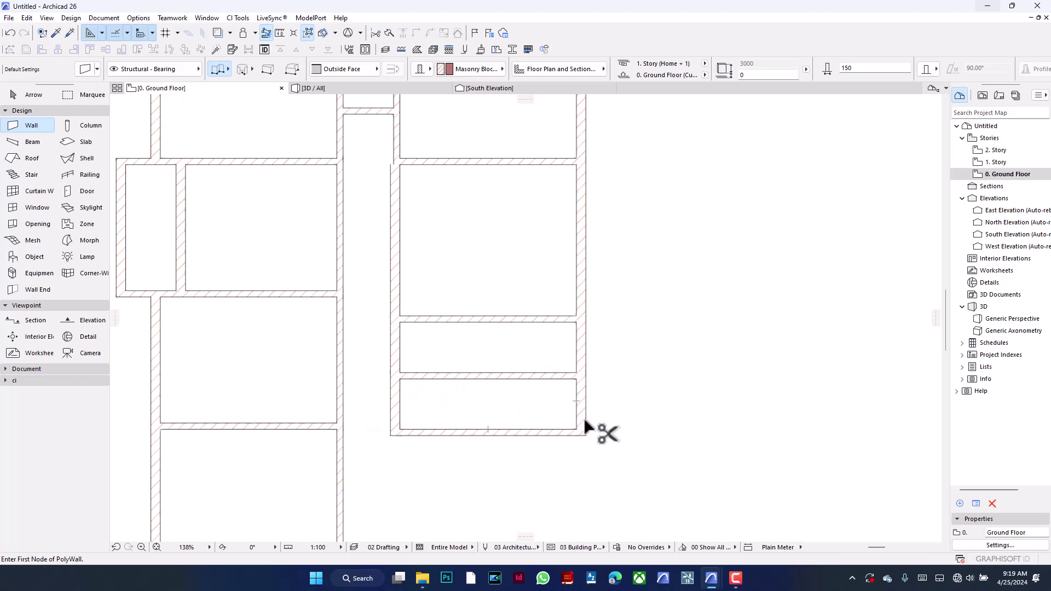
# Draw a closed 225-thick wall loop from the block's bottom-right corner, first side 4050
pyautogui.click(576, 429)
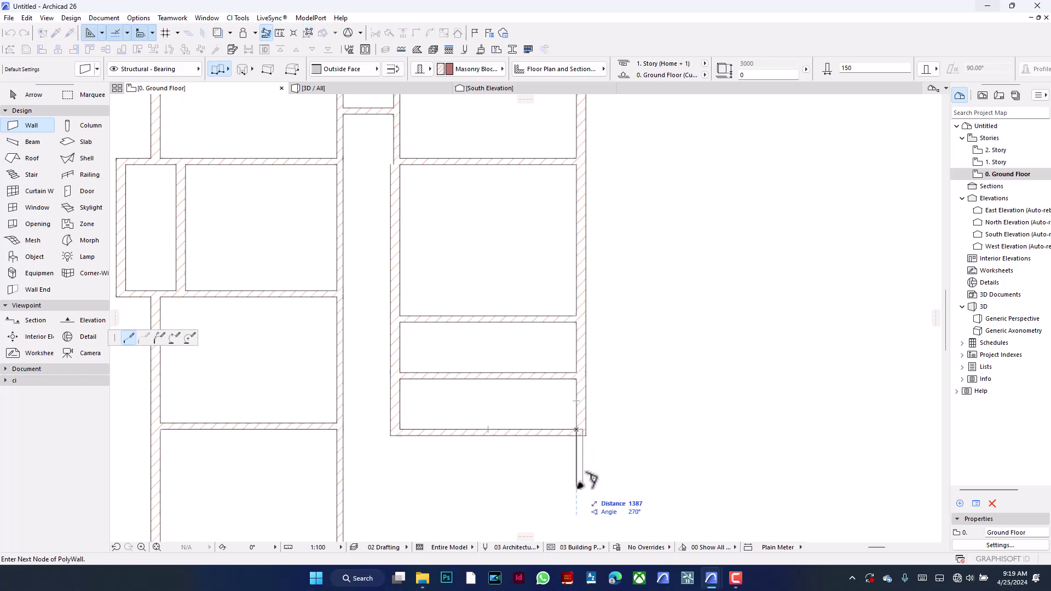
pyautogui.press('Escape')
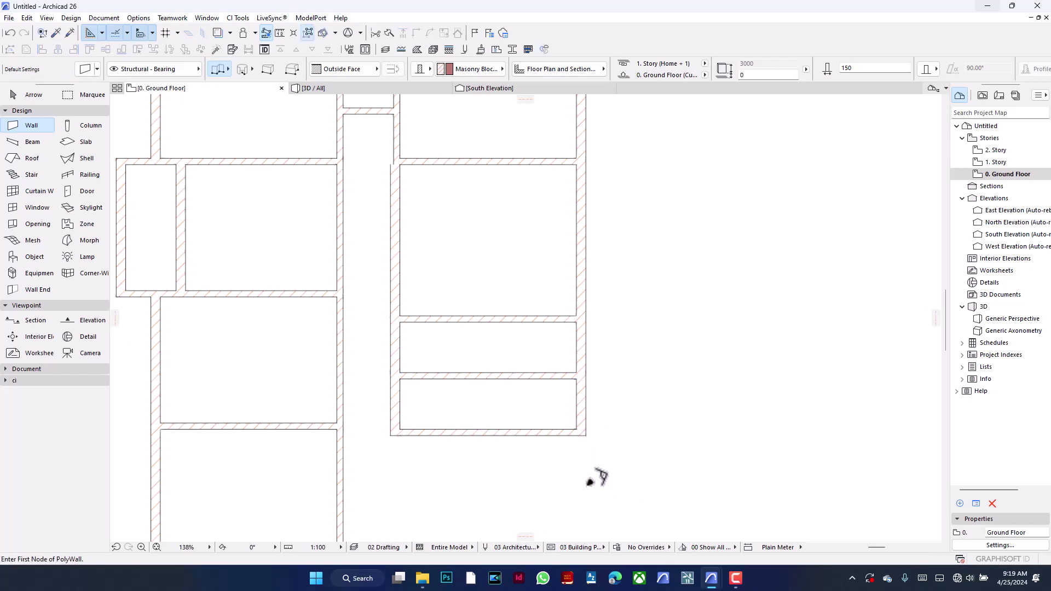
pyautogui.keyDown('alt'); pyautogui.click(582, 408); pyautogui.keyUp('alt')
pyautogui.click(576, 430)
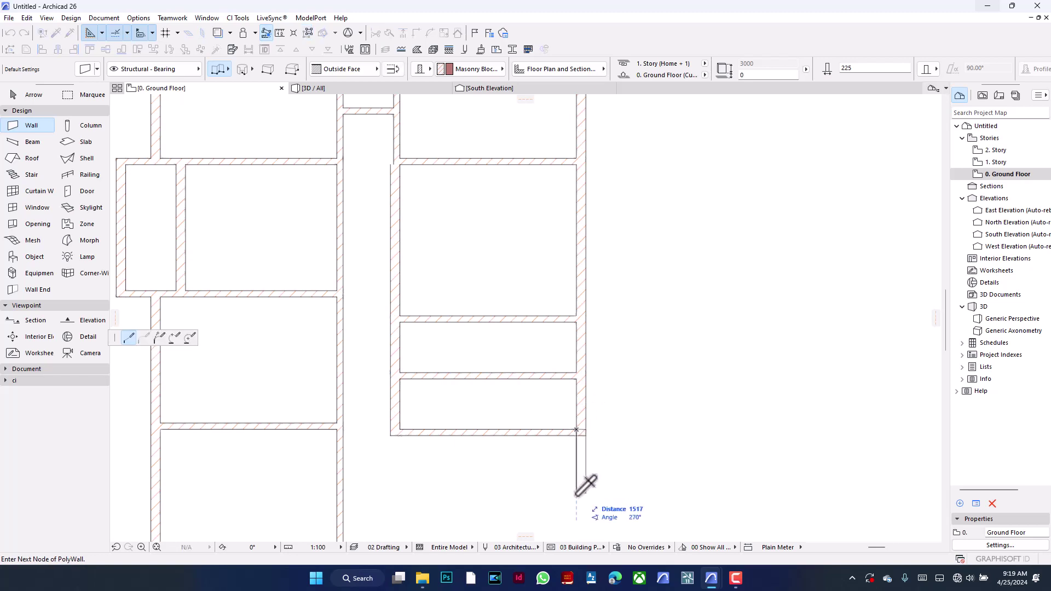
pyautogui.write('401')
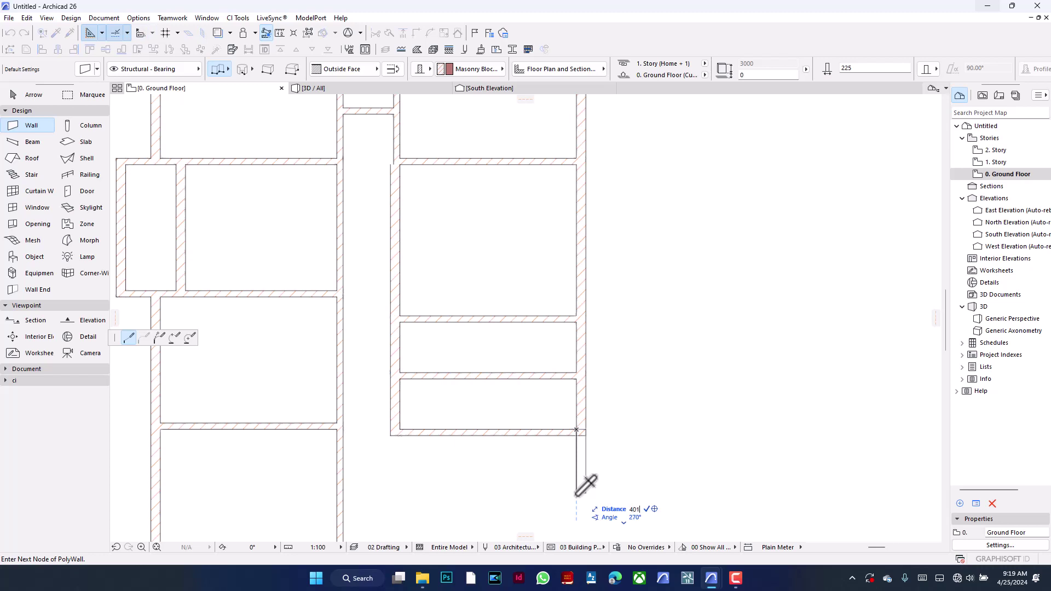
pyautogui.press('BackSpace')
pyautogui.press('Return')
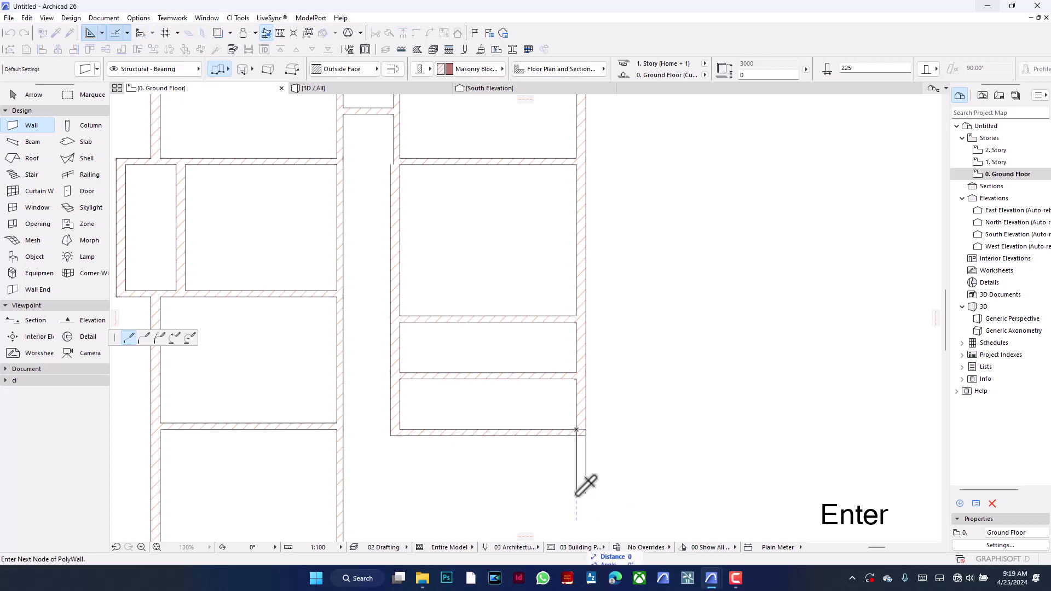
pyautogui.scroll(-5, 601, 313)
pyautogui.scroll(3, 564, 330)
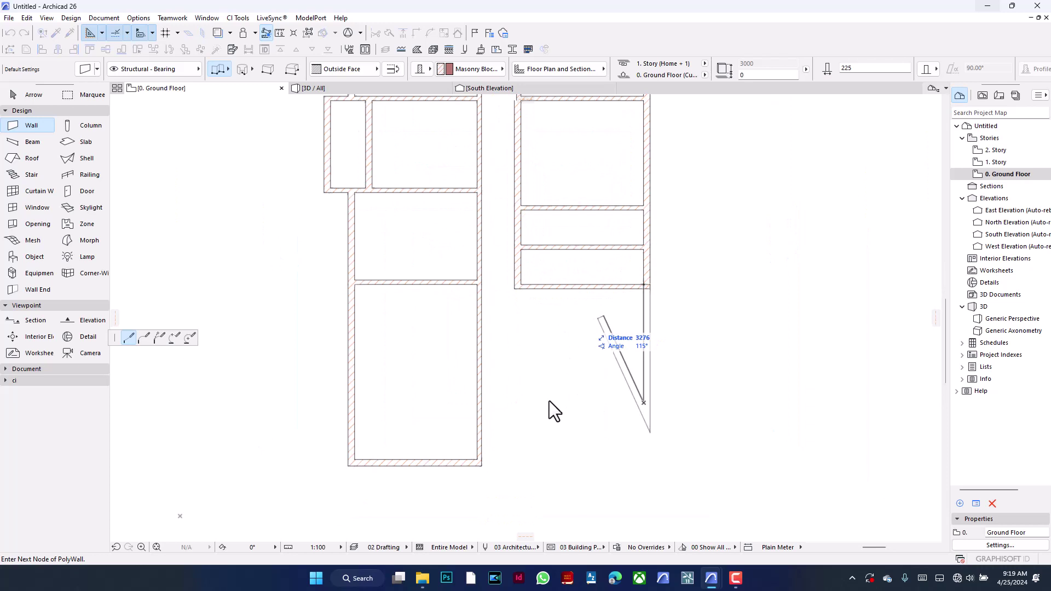
pyautogui.click(521, 403)
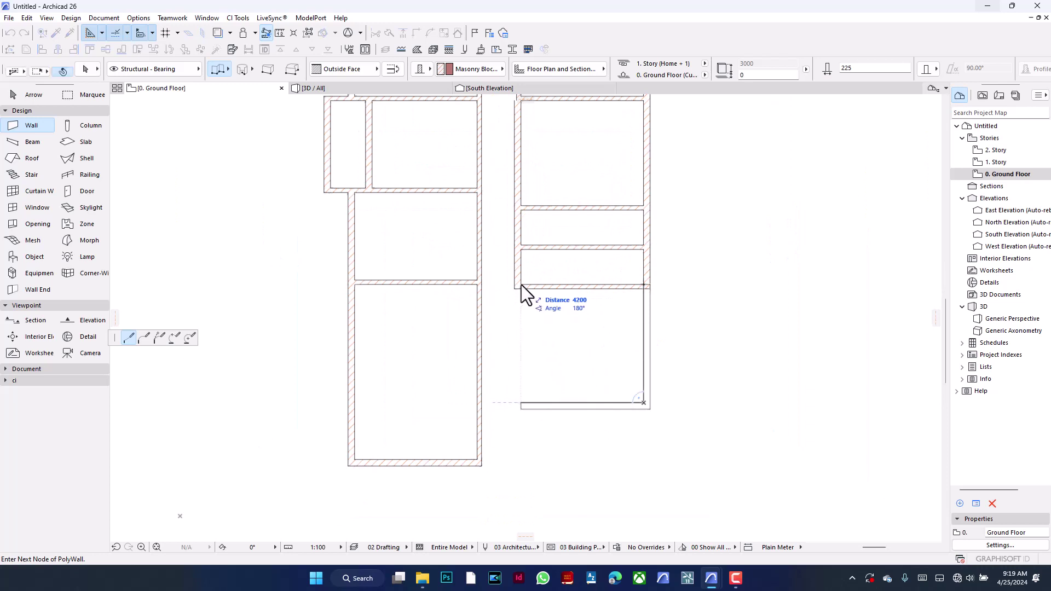
pyautogui.click(521, 285)
pyautogui.click(521, 284)
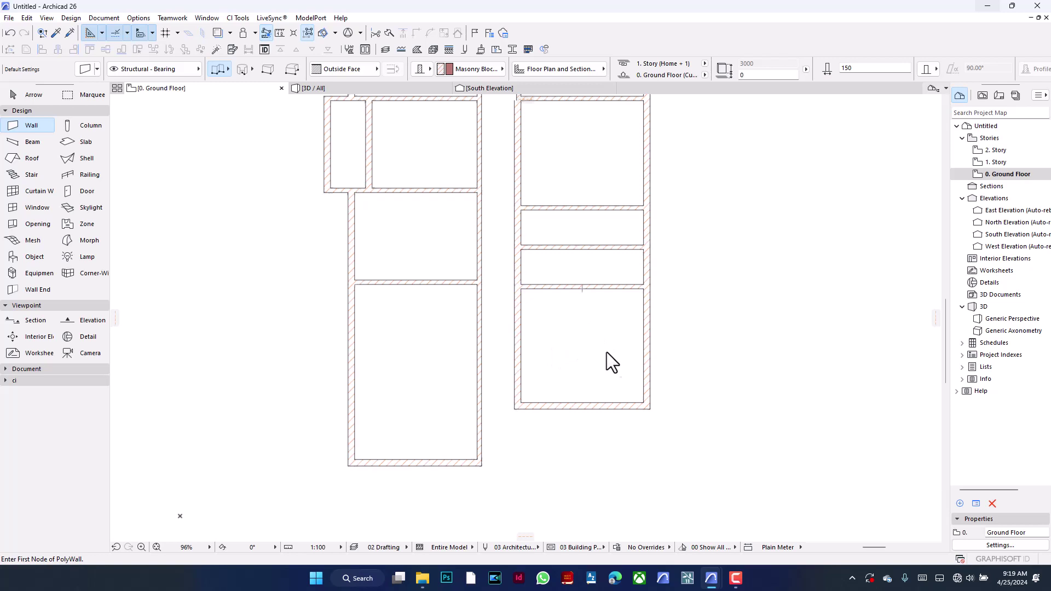
# Pick up the 150 inner wall settings with the eyedropper
pyautogui.keyDown('alt'); pyautogui.click(604, 406); pyautogui.keyUp('alt')
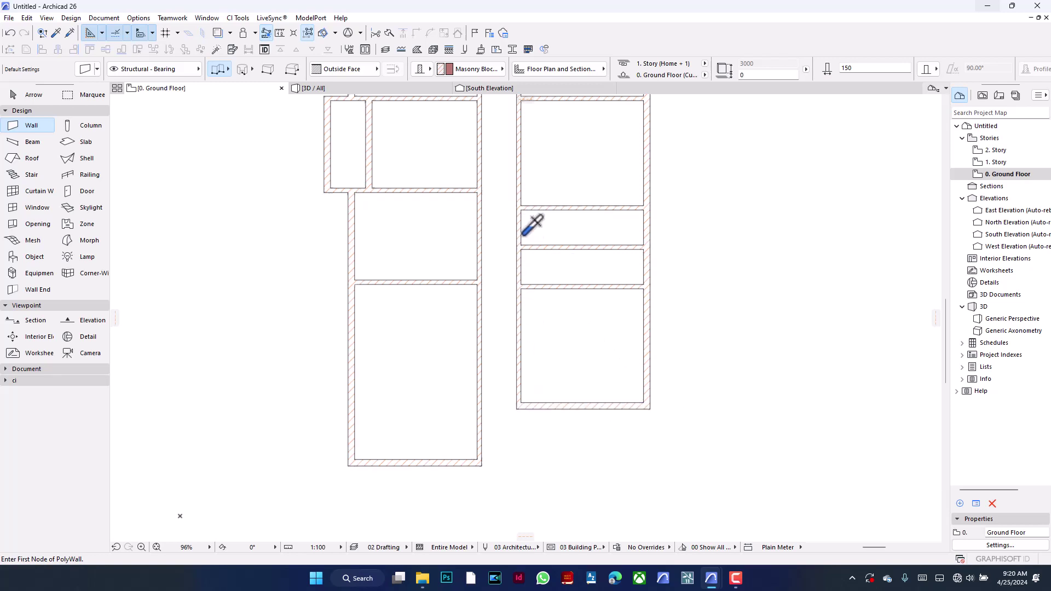
pyautogui.scroll(-3, 530, 257)
pyautogui.scroll(5, 542, 358)
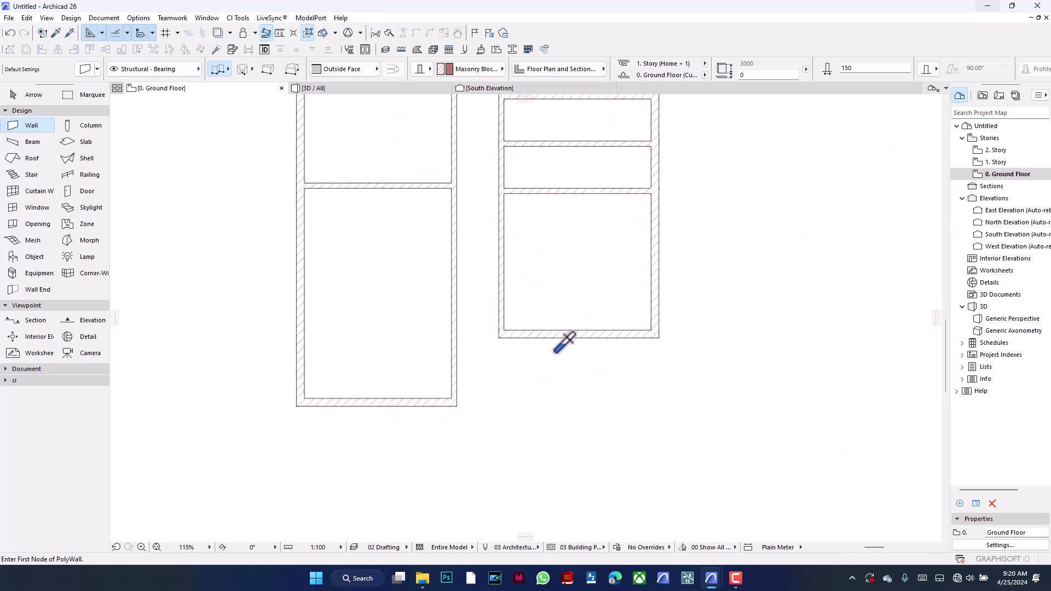
pyautogui.scroll(-3, 553, 353)
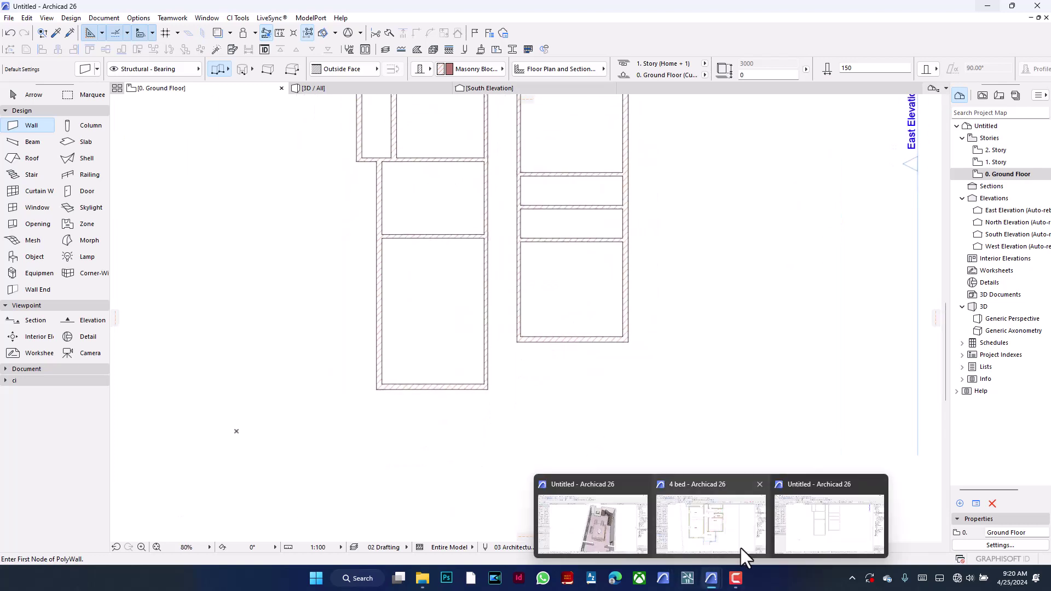
pyautogui.click(741, 556)
pyautogui.scroll(1, 586, 346)
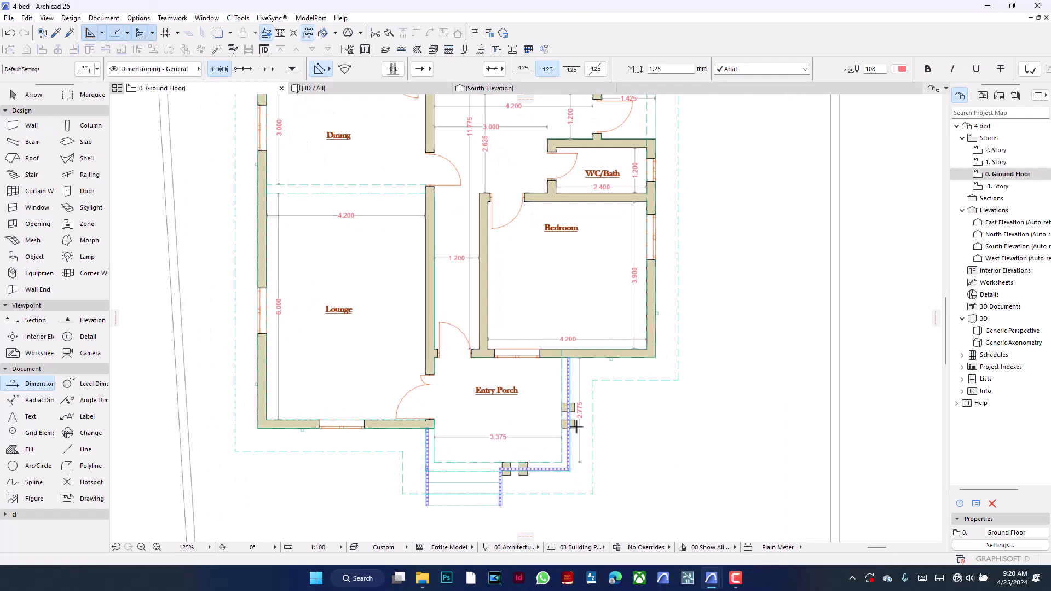
pyautogui.scroll(-2, 550, 448)
pyautogui.scroll(-1, 539, 454)
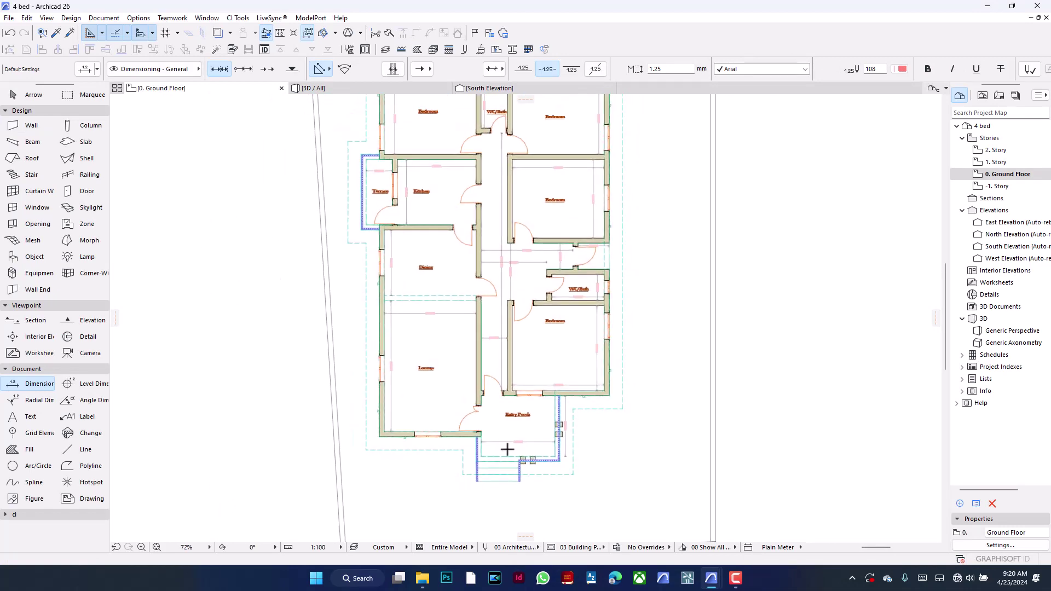
pyautogui.scroll(-1, 430, 426)
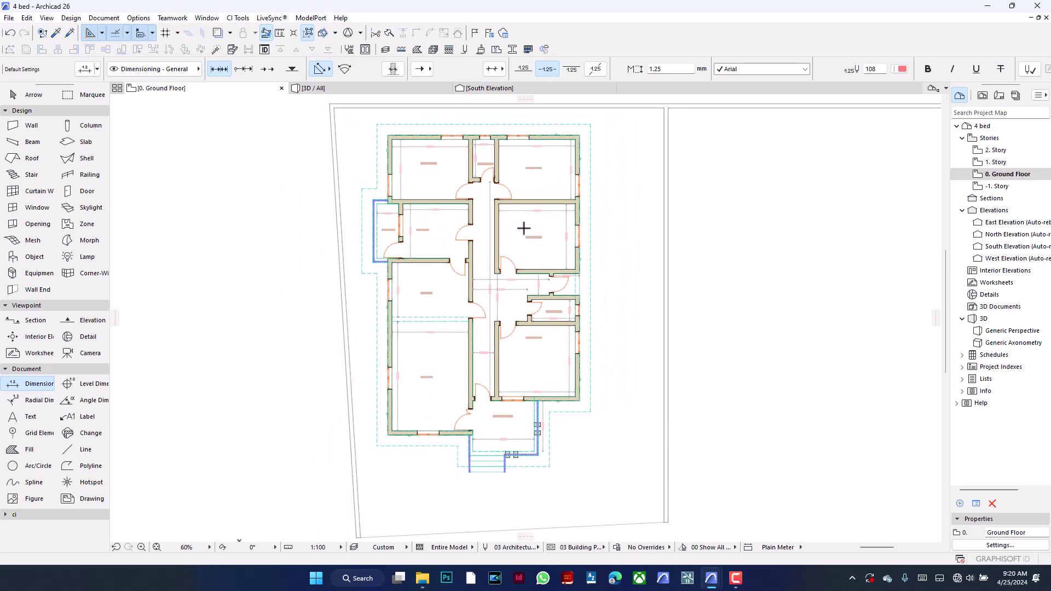
pyautogui.scroll(3, 544, 283)
pyautogui.scroll(2, 564, 284)
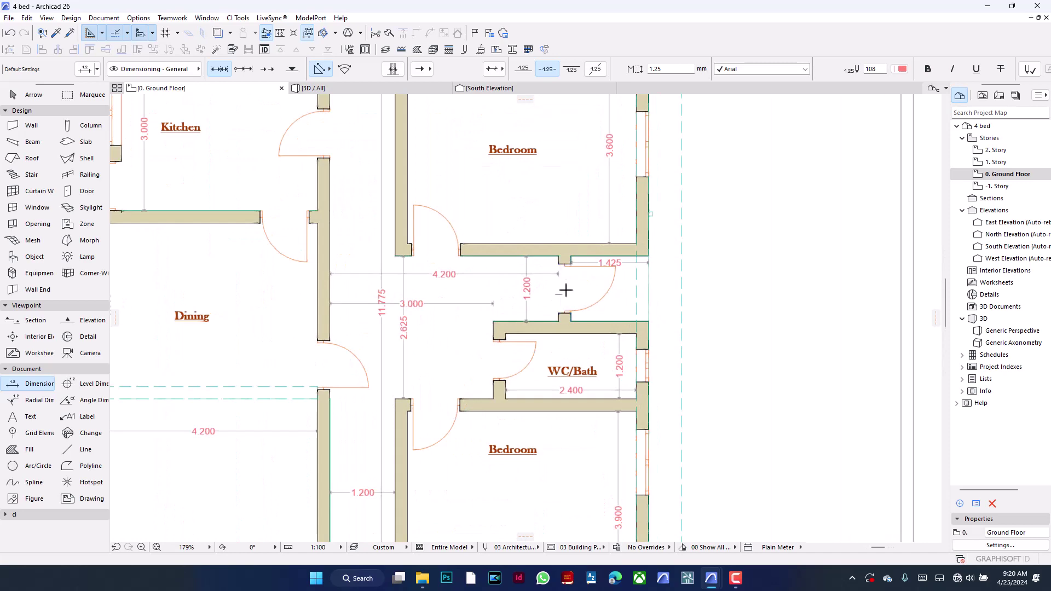
pyautogui.scroll(-2, 527, 318)
pyautogui.scroll(3, 527, 317)
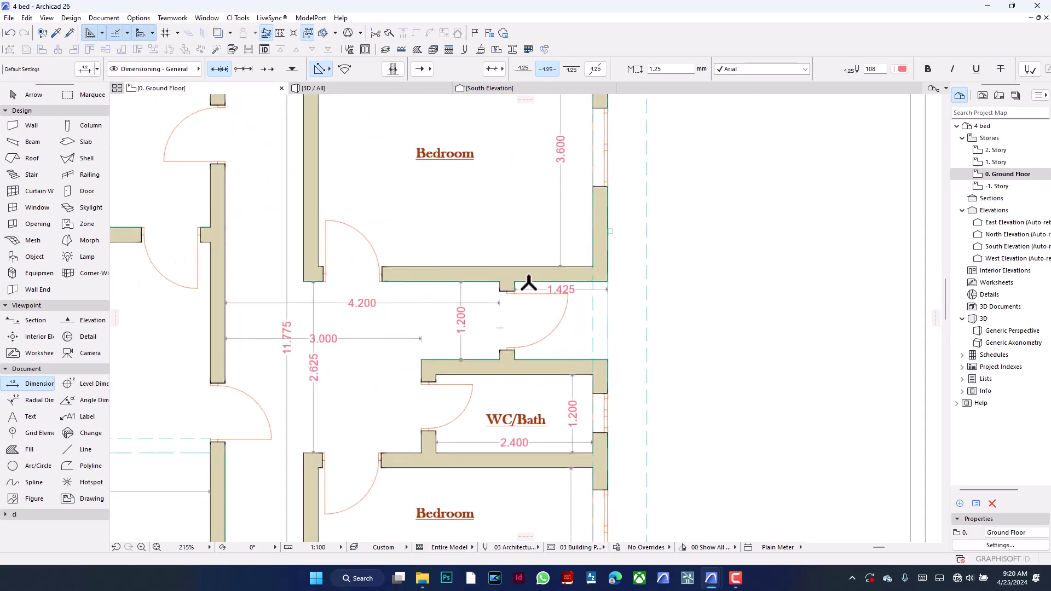
pyautogui.scroll(-1, 525, 332)
pyautogui.scroll(-3, 525, 333)
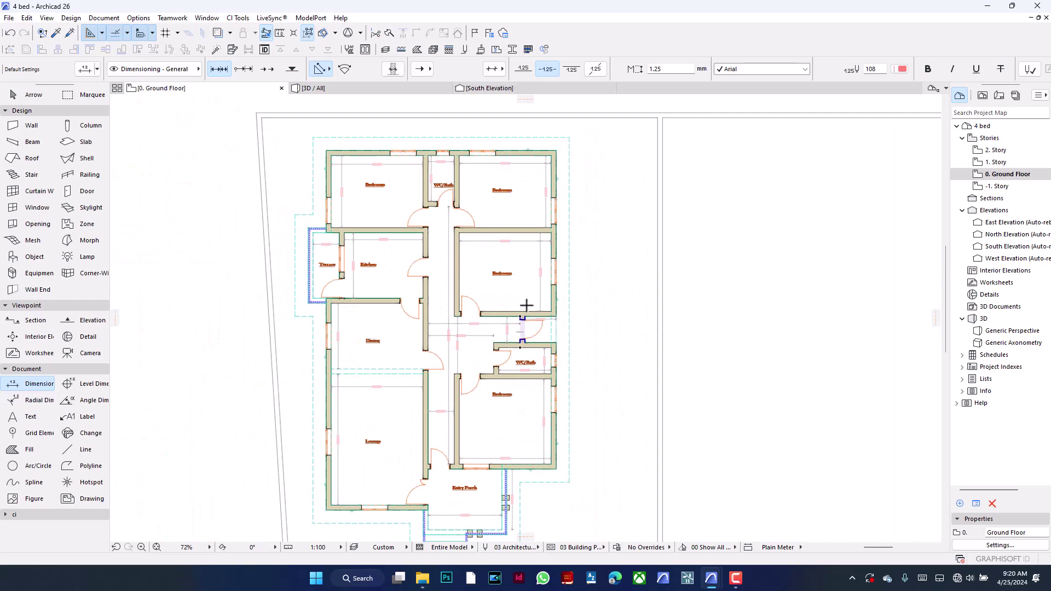
pyautogui.scroll(4, 519, 327)
pyautogui.scroll(-5, 517, 328)
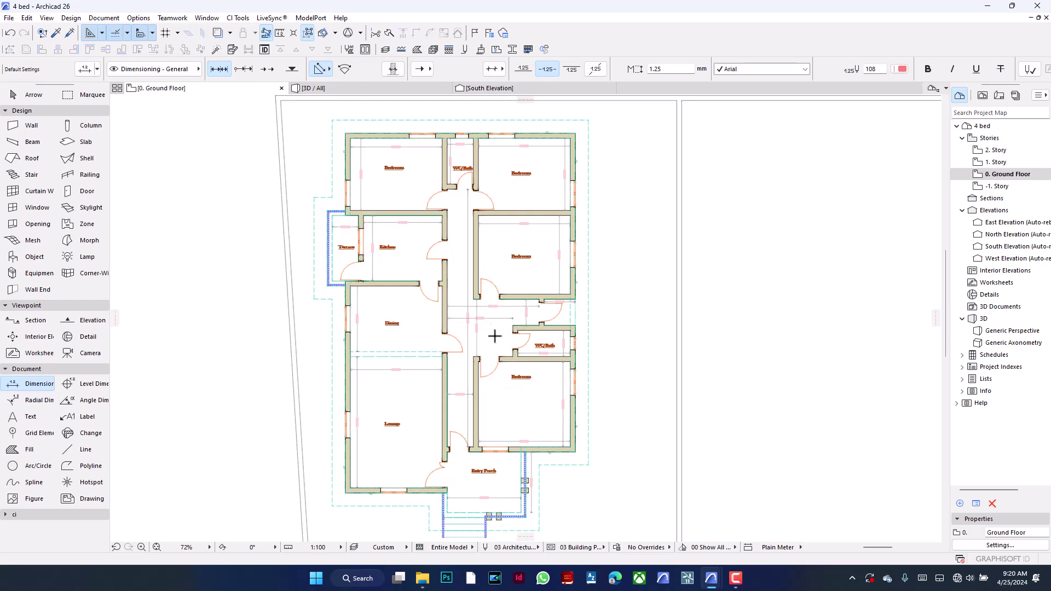
pyautogui.scroll(3, 536, 298)
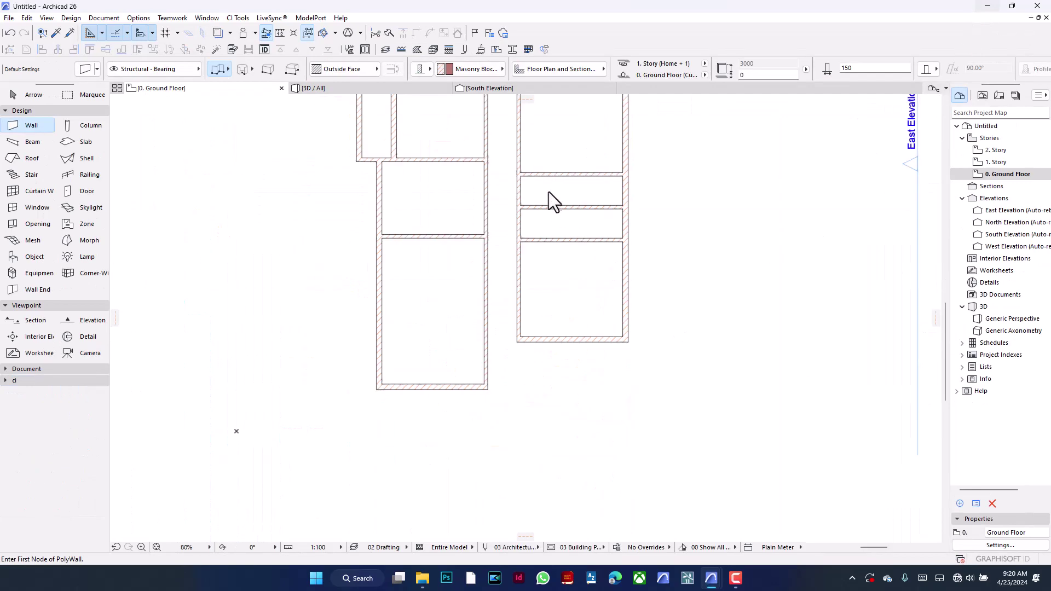
# Draw a short one-room-deep wall and align it with the outer wall face
pyautogui.scroll(2, 549, 191)
pyautogui.scroll(1, 634, 188)
pyautogui.scroll(1, 542, 336)
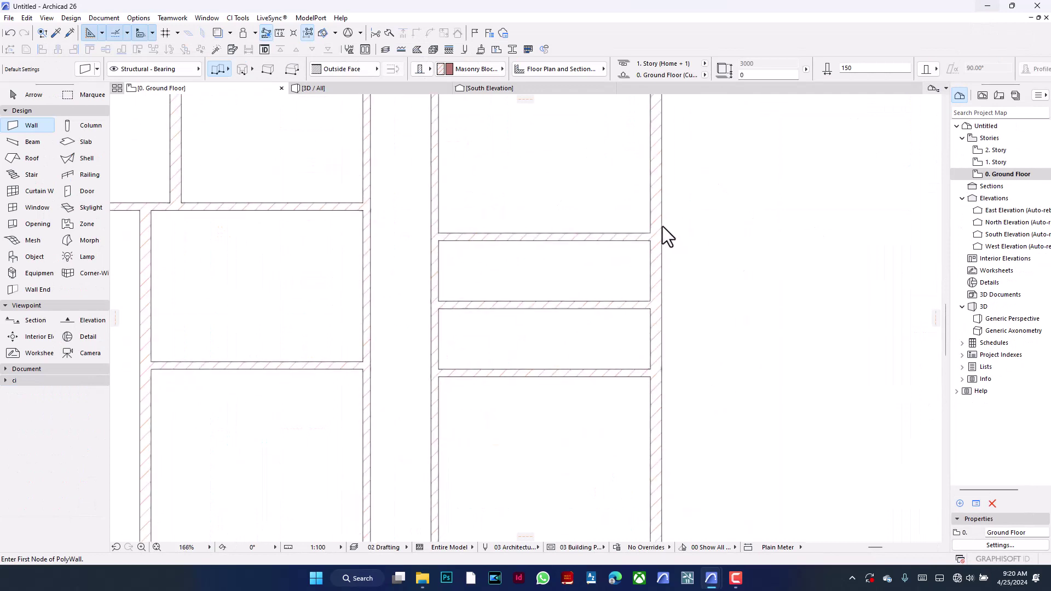
pyautogui.click(650, 241)
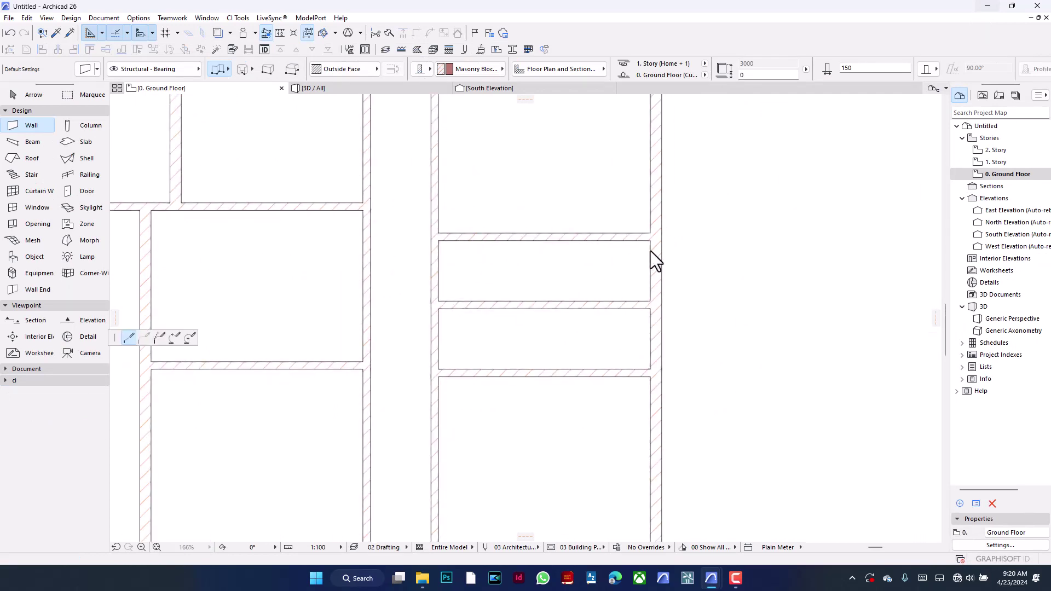
pyautogui.doubleClick(648, 303)
pyautogui.keyDown('shift'); pyautogui.click(658, 287); pyautogui.keyUp('shift')
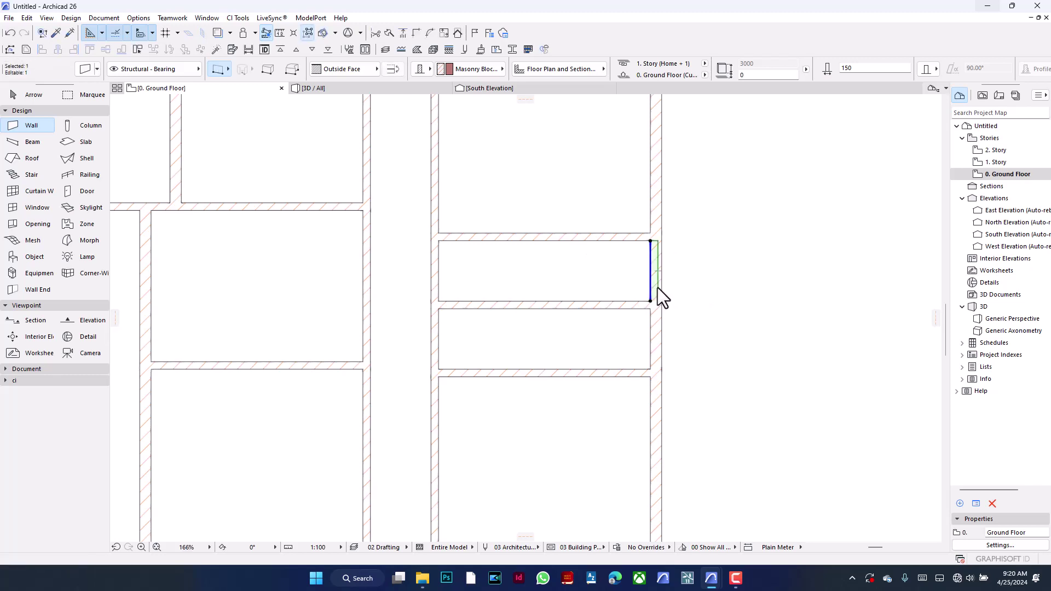
pyautogui.hotkey('ctrl', 'd')
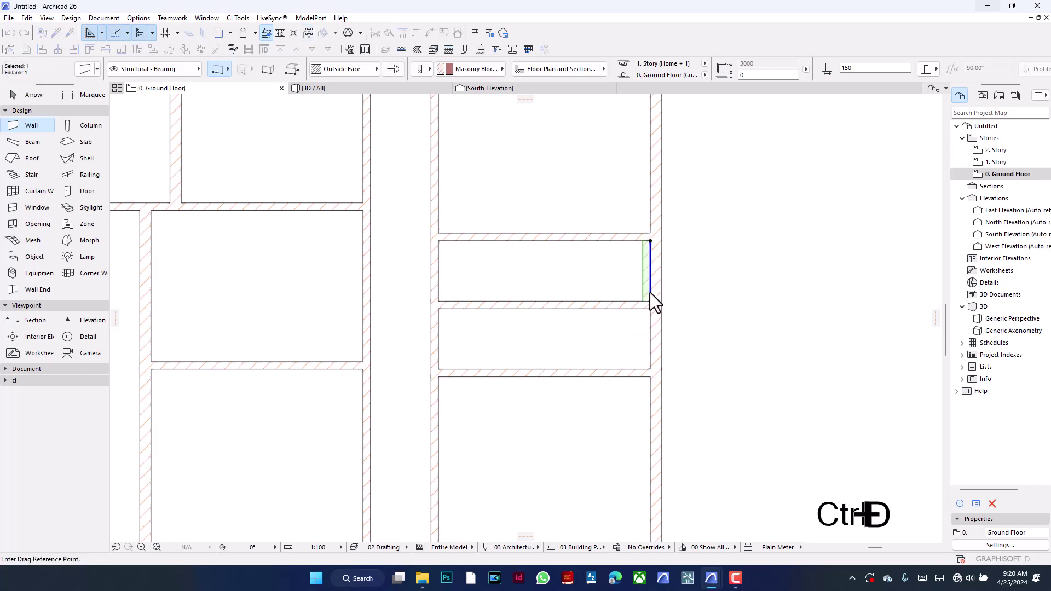
pyautogui.click(649, 294)
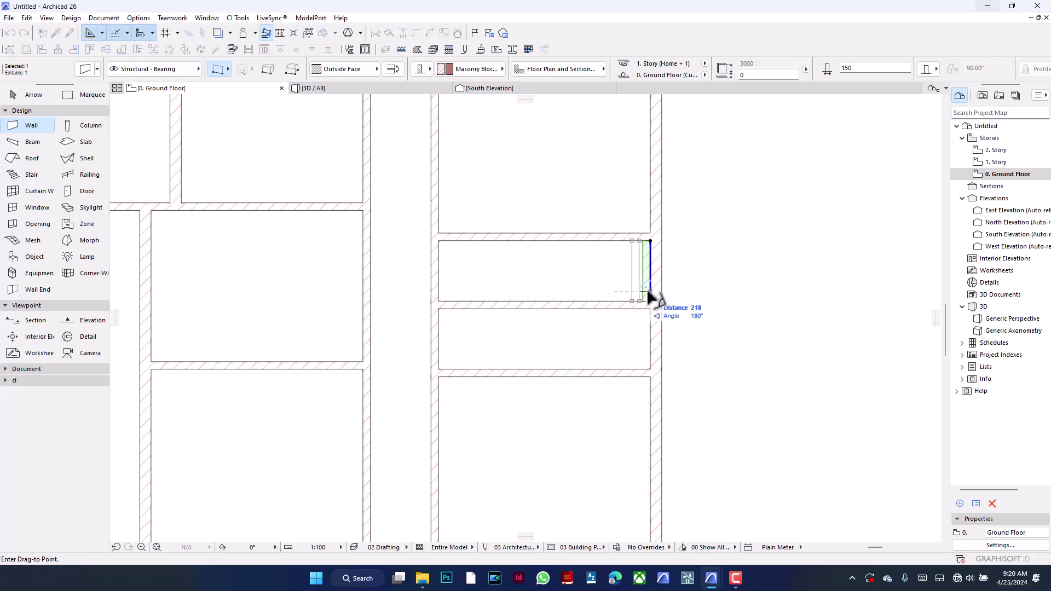
pyautogui.click(662, 294)
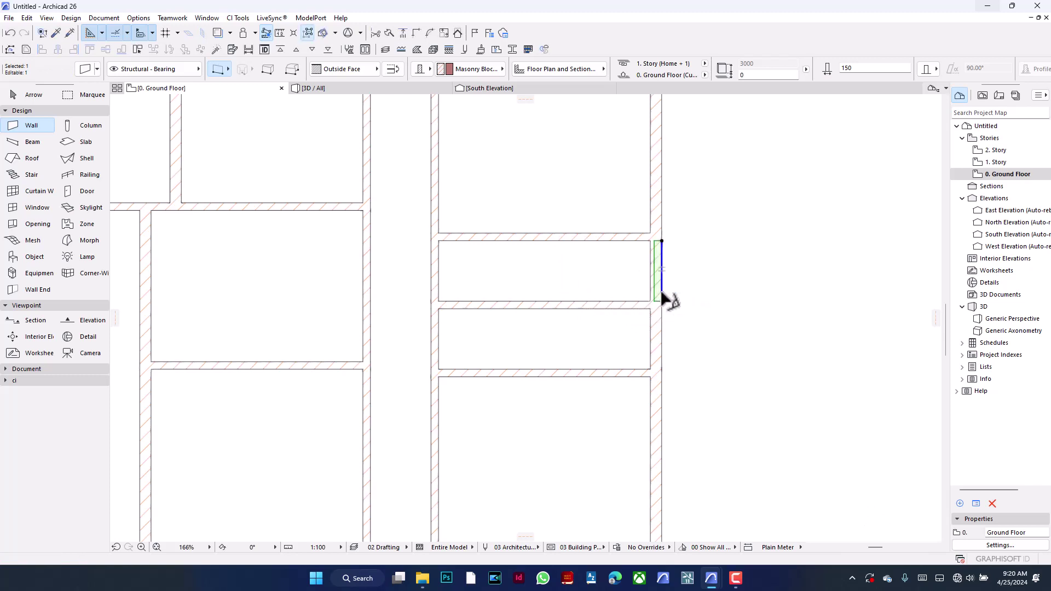
# Shift the short wall left by the entered distance into its partition position
pyautogui.hotkey('ctrl', 'd')
pyautogui.click(662, 294)
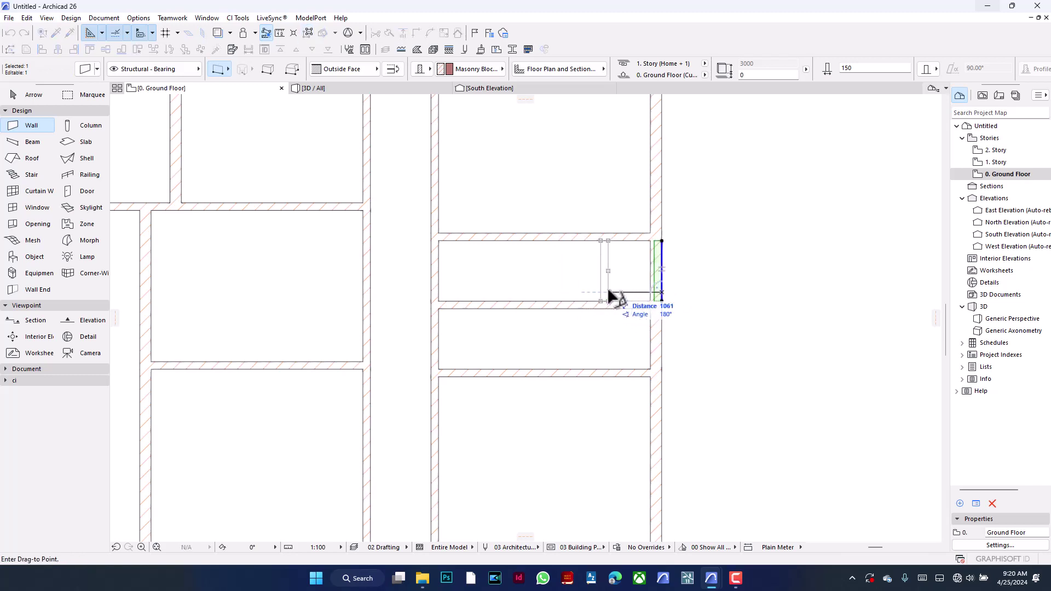
pyautogui.write('1425')
pyautogui.press('Return')
pyautogui.hotkey('ctrl', 'd')
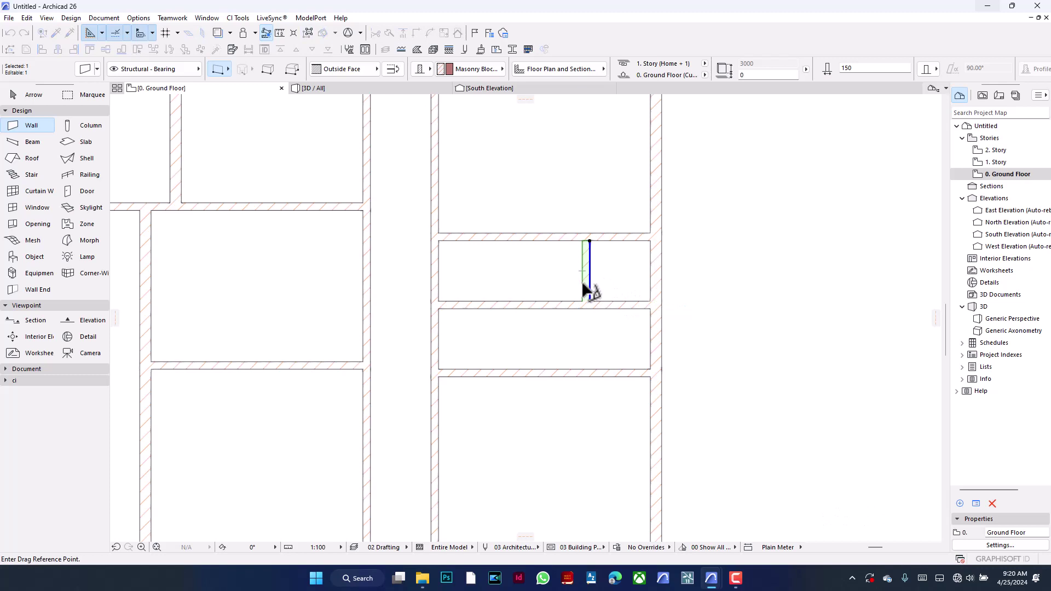
pyautogui.click(582, 283)
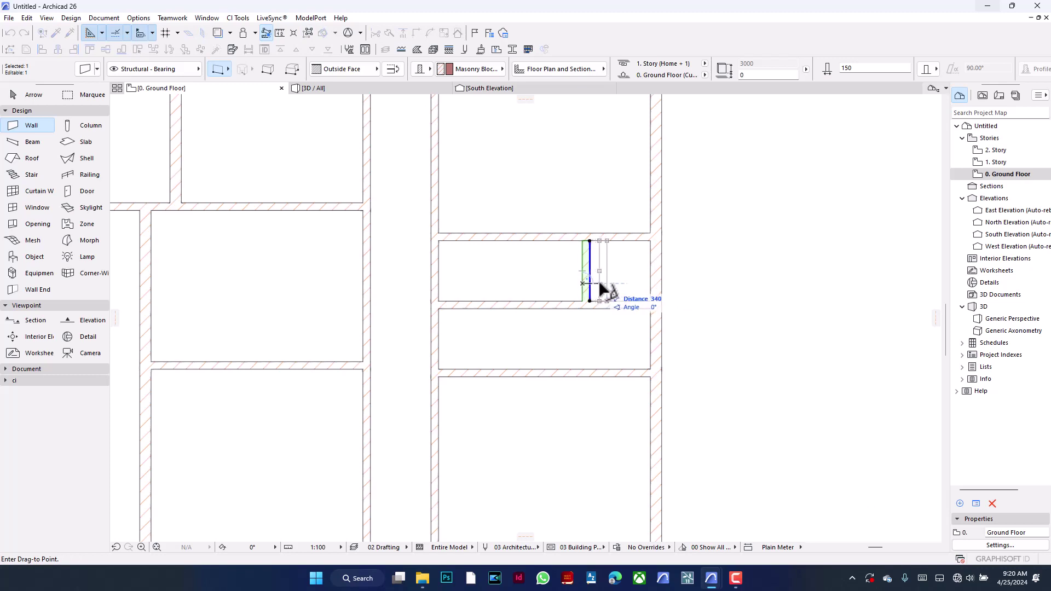
pyautogui.press('Return')
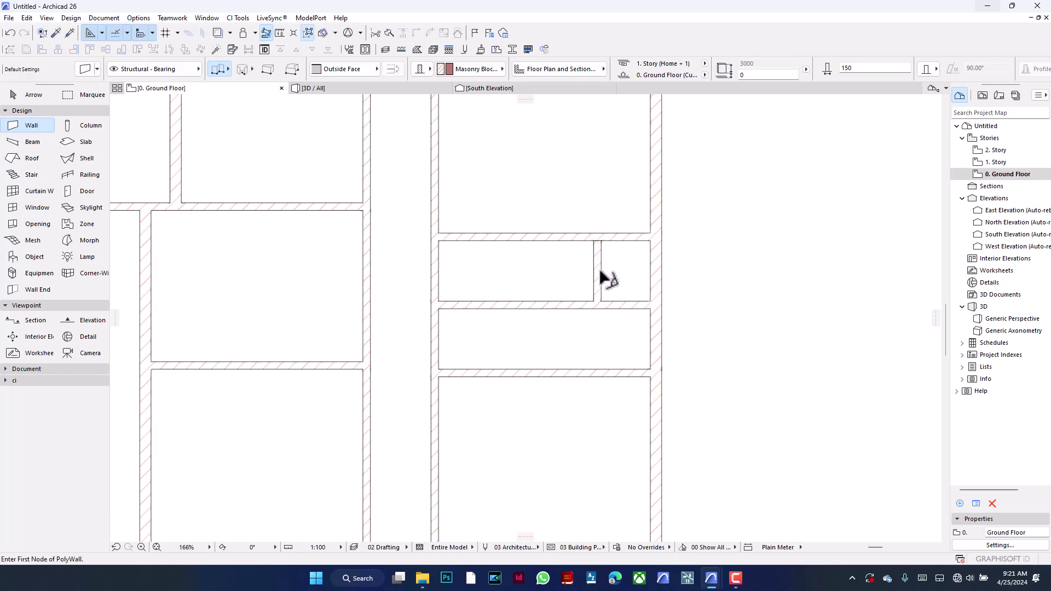
# Extend the partition's top upward and trim the exterior wall and small room's left wall
pyautogui.click(601, 241)
pyautogui.click(597, 215)
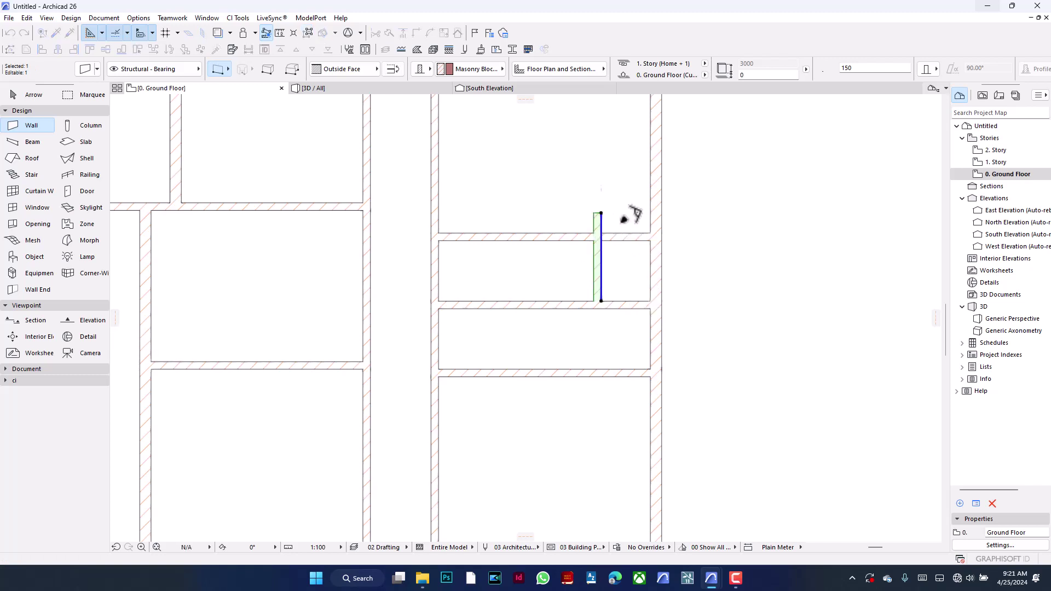
pyautogui.keyDown('ctrl'); pyautogui.click(661, 276); pyautogui.keyUp('ctrl')
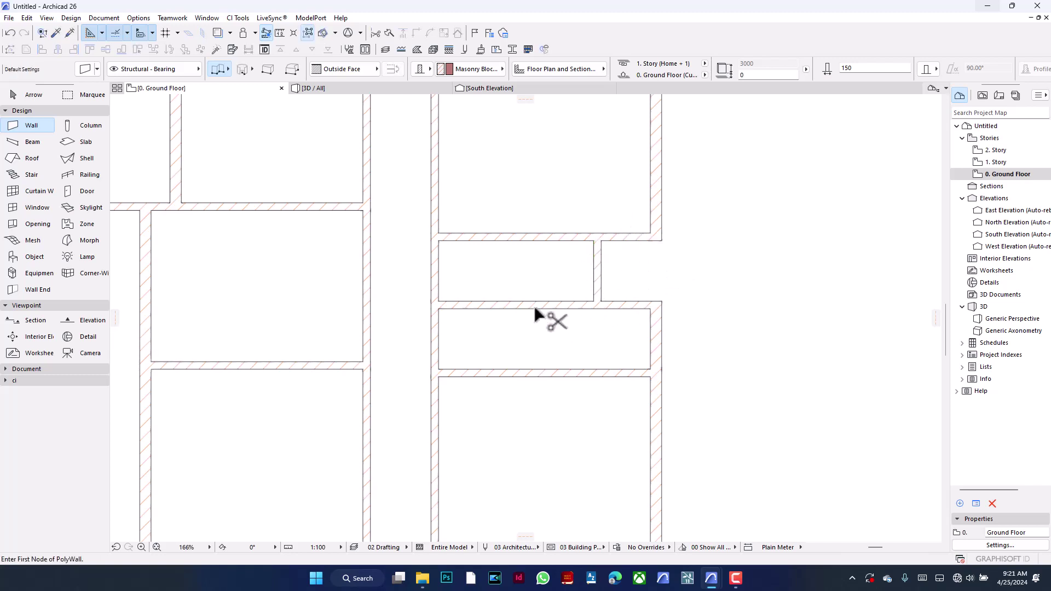
pyautogui.keyDown('ctrl'); pyautogui.click(435, 271); pyautogui.keyUp('ctrl')
# Copy the partition wall into the lower room, placing it against the right wall
pyautogui.keyDown('shift'); pyautogui.click(601, 288); pyautogui.keyUp('shift')
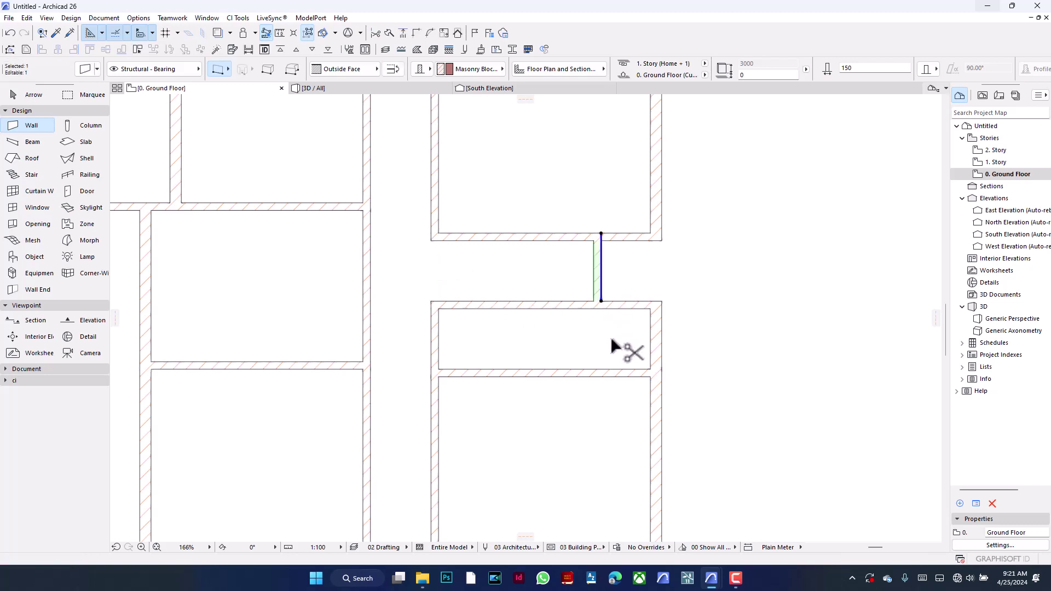
pyautogui.hotkey('ctrl', 'd')
pyautogui.click(601, 234)
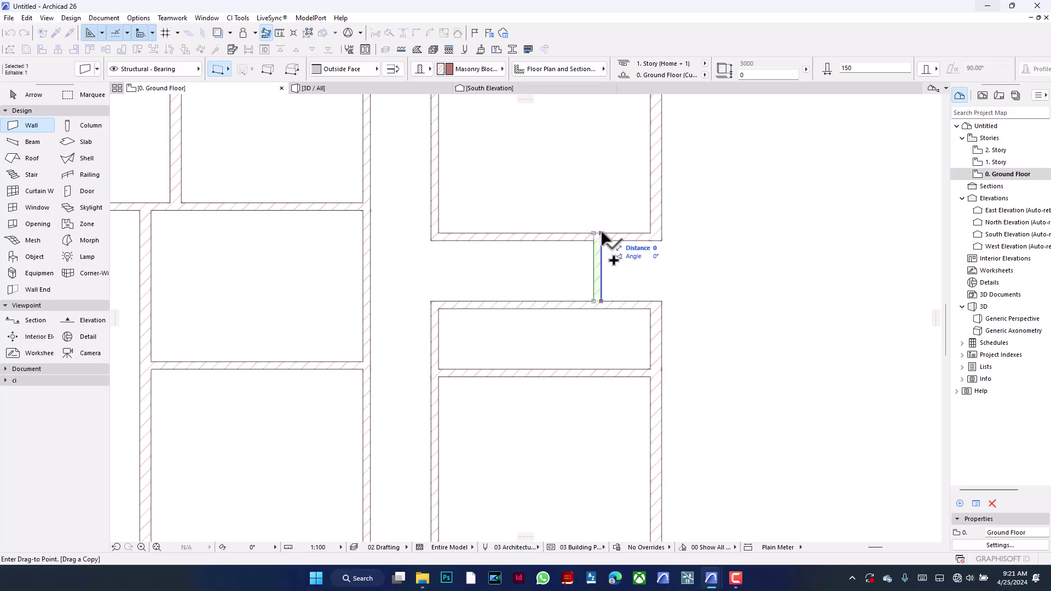
pyautogui.click(601, 301)
pyautogui.hotkey('ctrl', 'd')
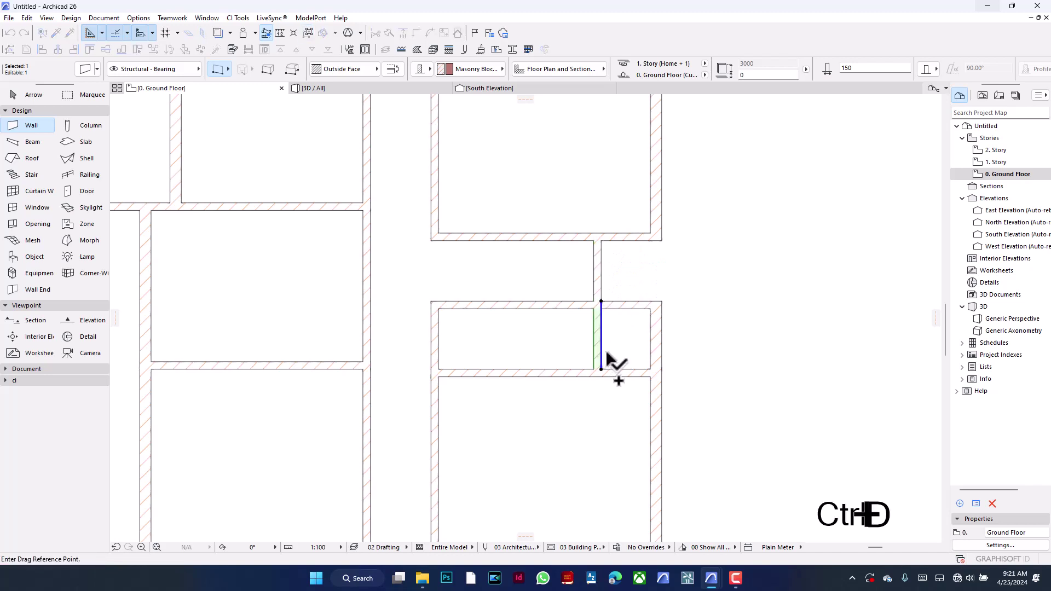
pyautogui.click(602, 344)
pyautogui.click(650, 348)
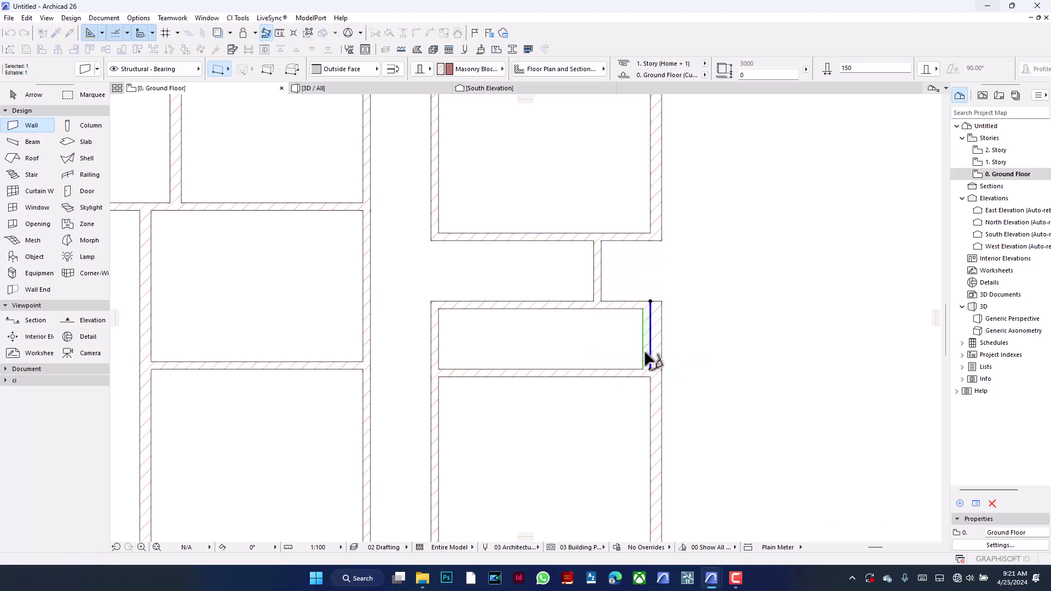
# Copy the partition wall again by a typed distance to divide the narrow room
pyautogui.click(719, 540)
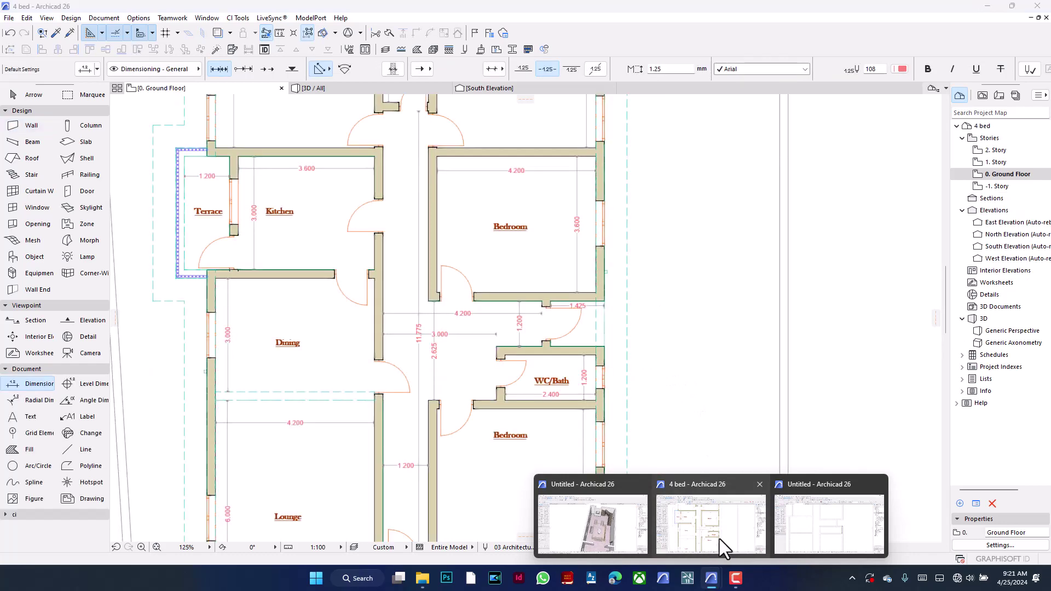
pyautogui.click(593, 524)
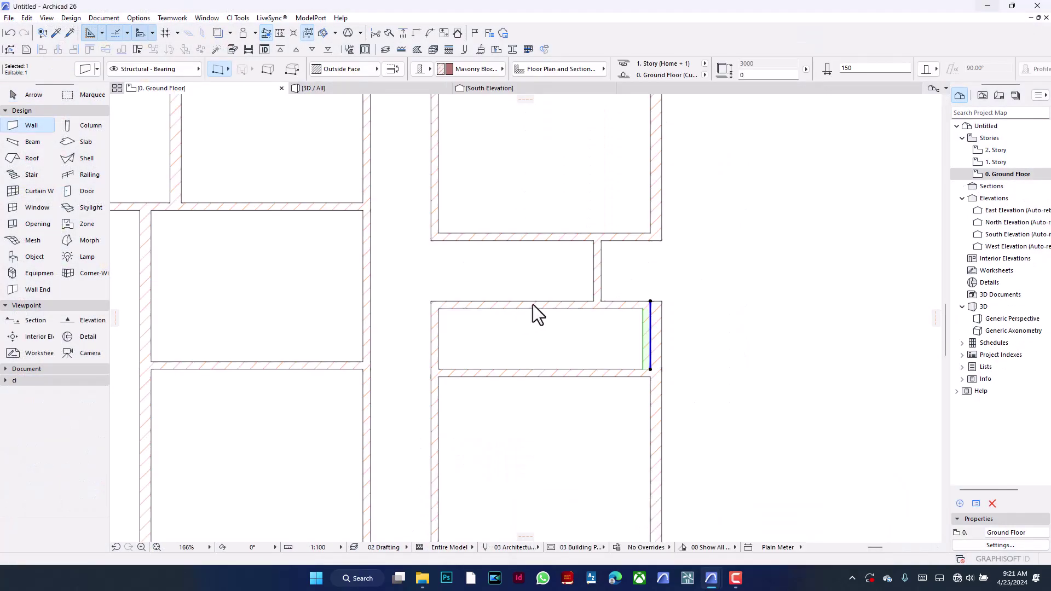
pyautogui.hotkey('ctrl', 'd')
pyautogui.click(612, 347)
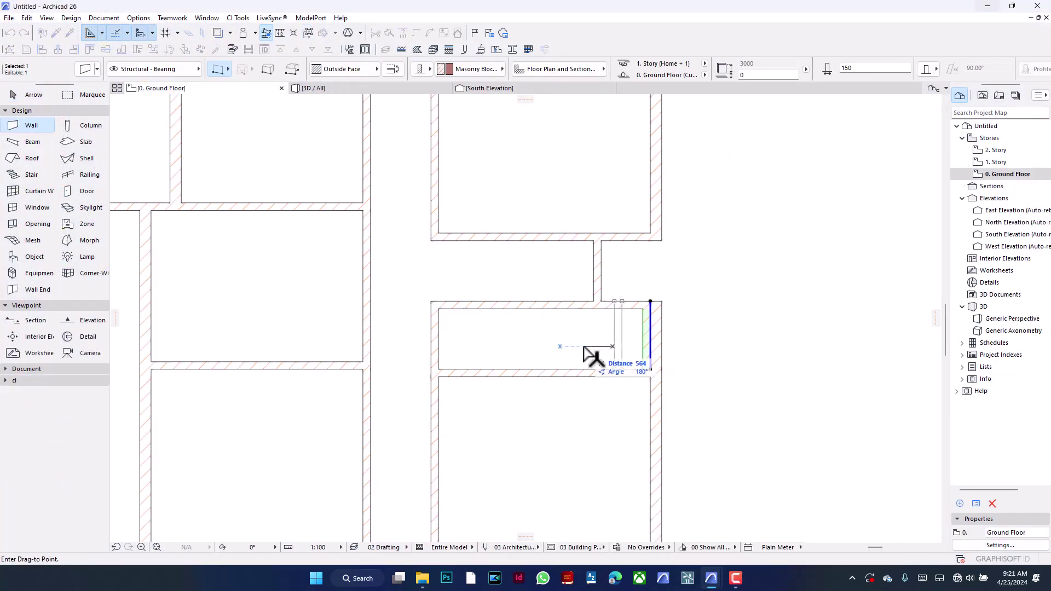
pyautogui.write('240')
pyautogui.press('Return')
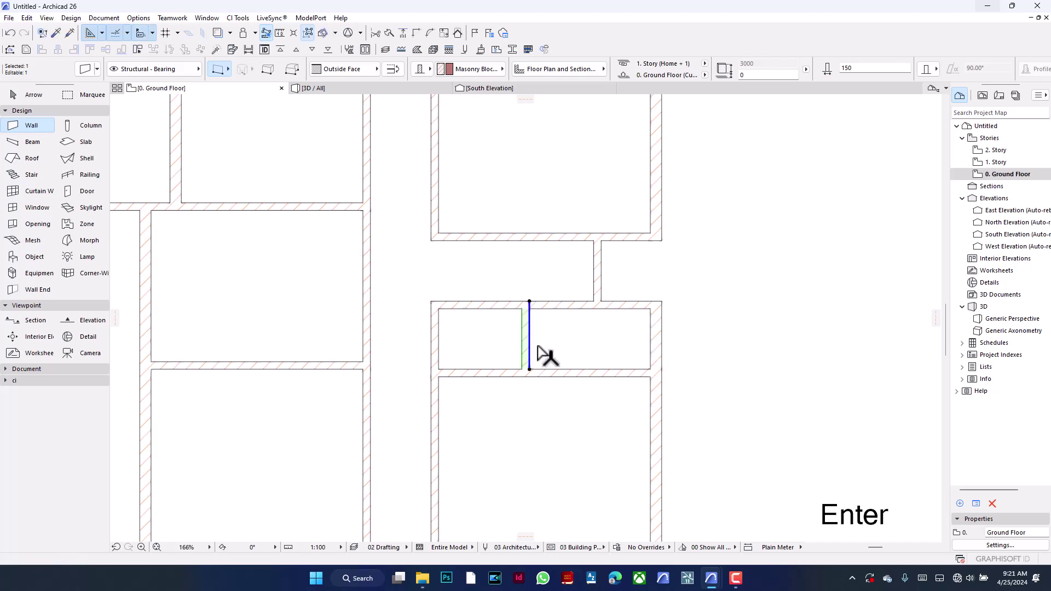
pyautogui.press('Escape')
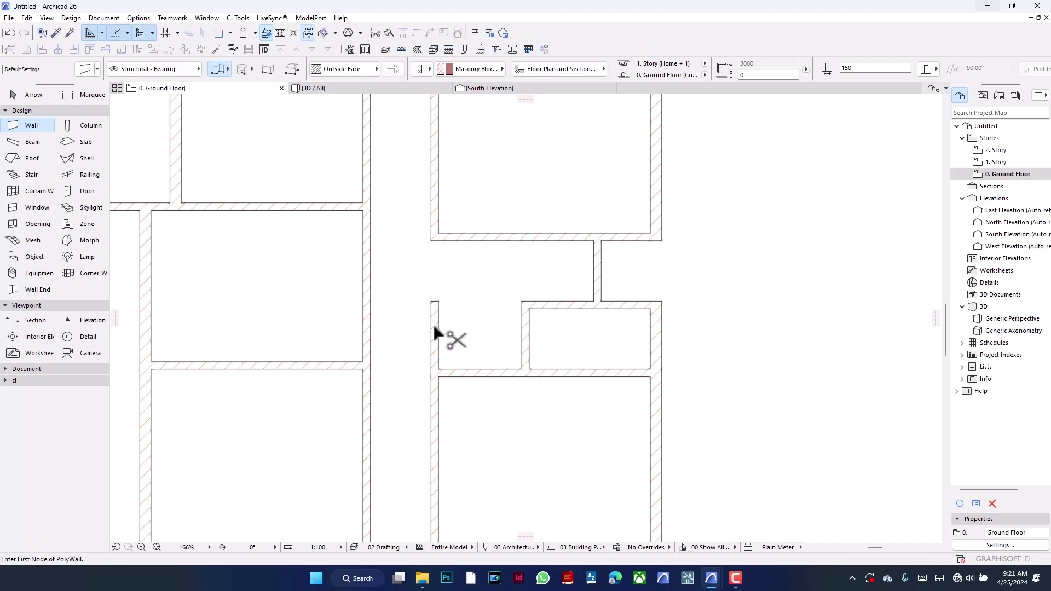
pyautogui.scroll(-2, 652, 298)
pyautogui.scroll(-2, 652, 339)
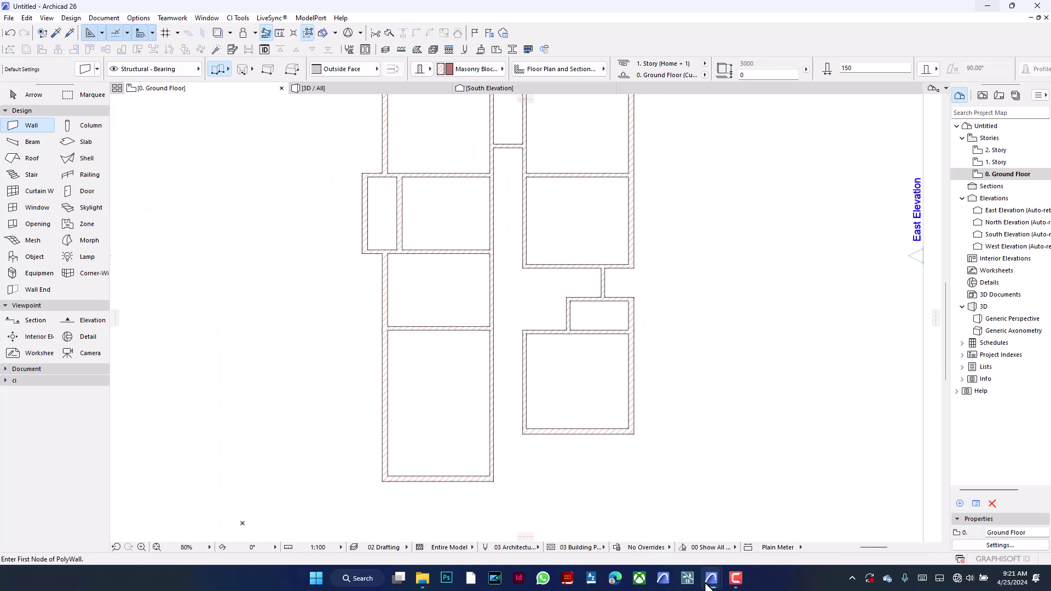
pyautogui.moveTo(711, 579)
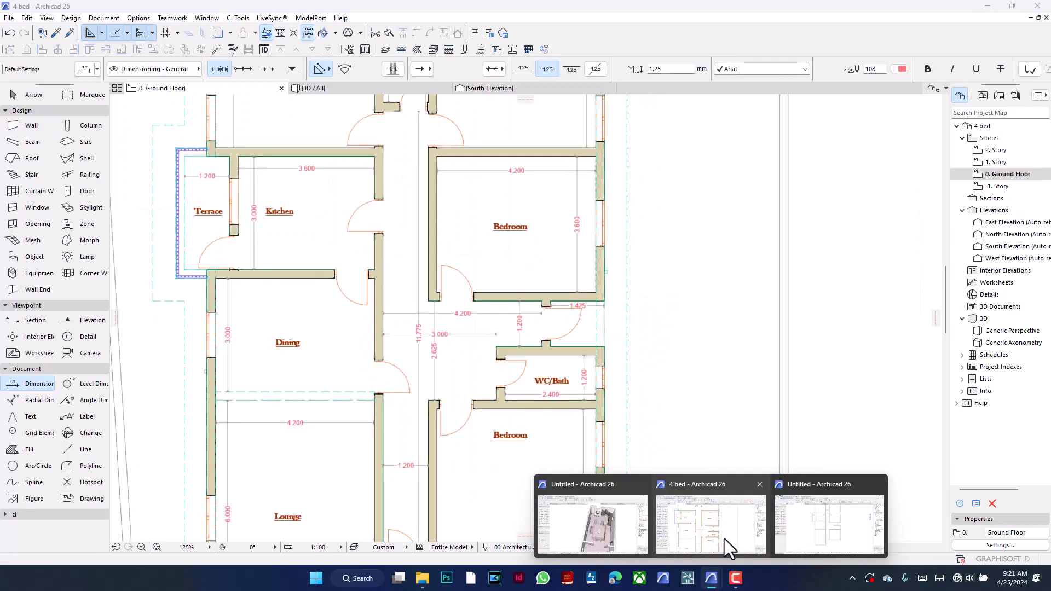
pyautogui.click(724, 538)
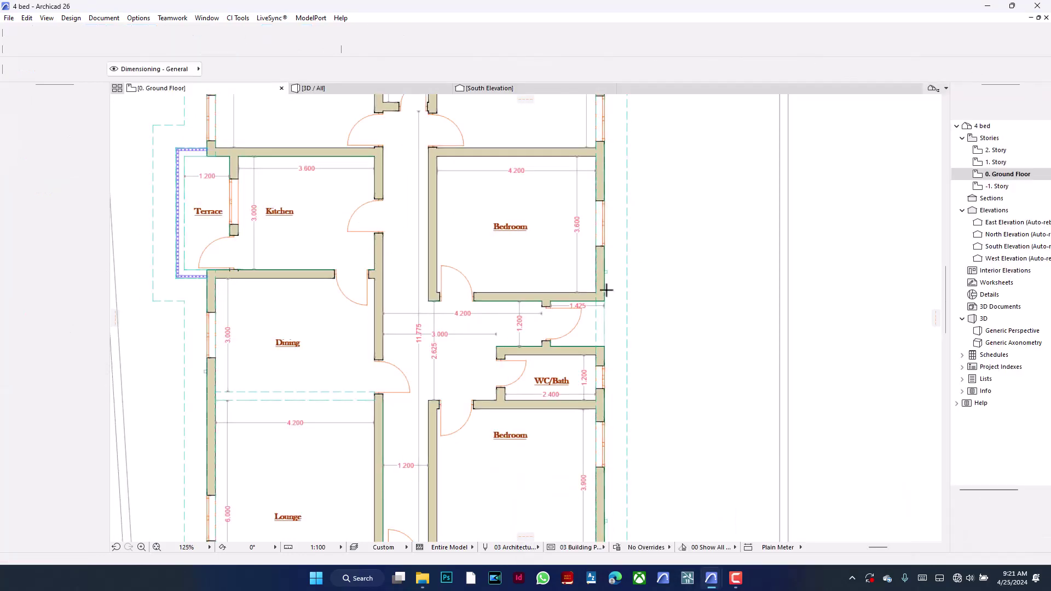
pyautogui.scroll(-5, 669, 291)
pyautogui.scroll(5, 558, 355)
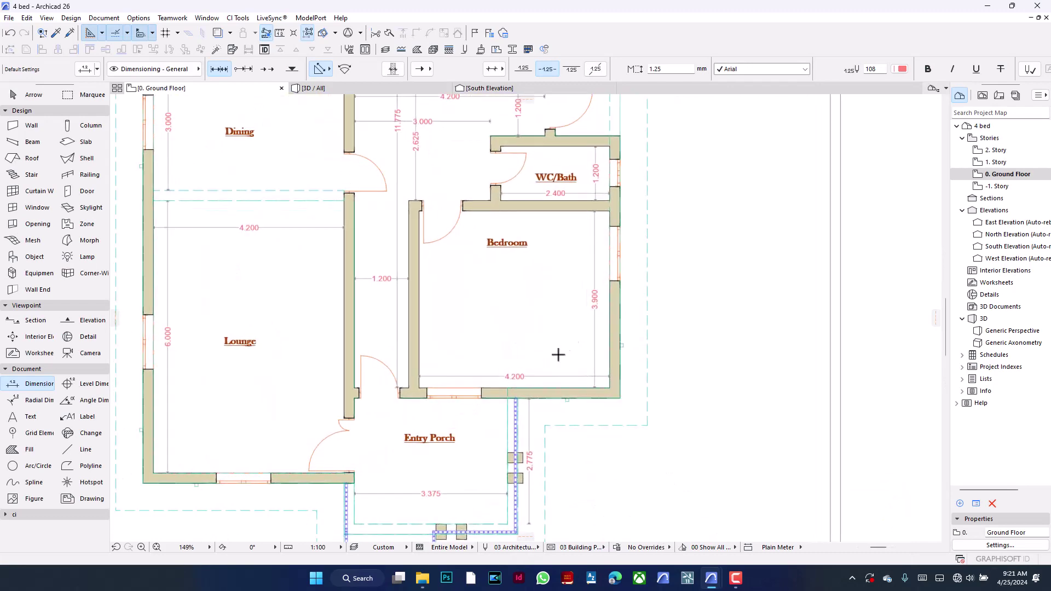
pyautogui.scroll(-2, 502, 315)
pyautogui.scroll(-1, 481, 314)
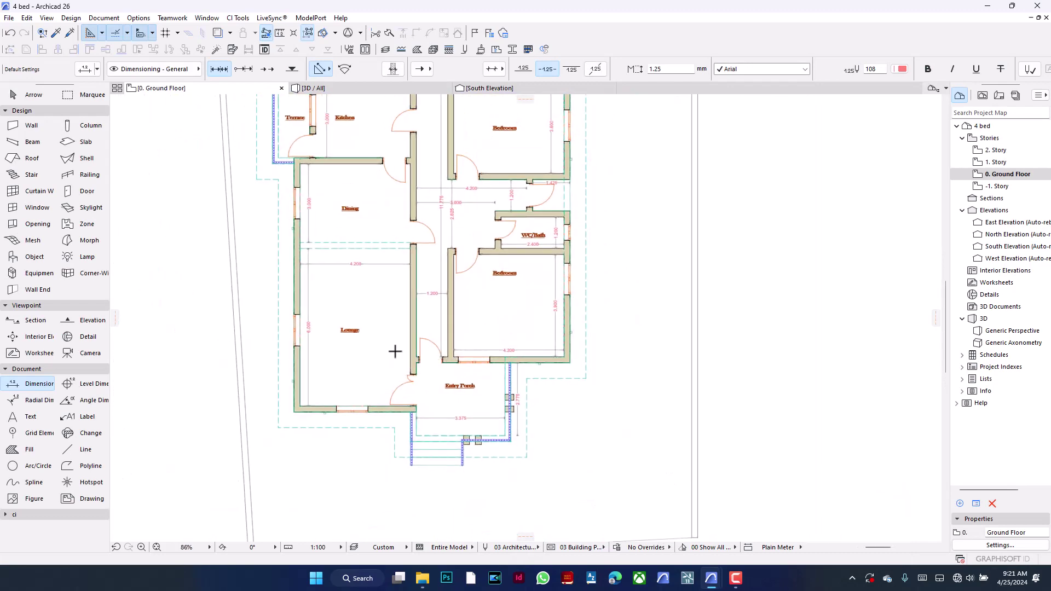
pyautogui.scroll(-1, 440, 382)
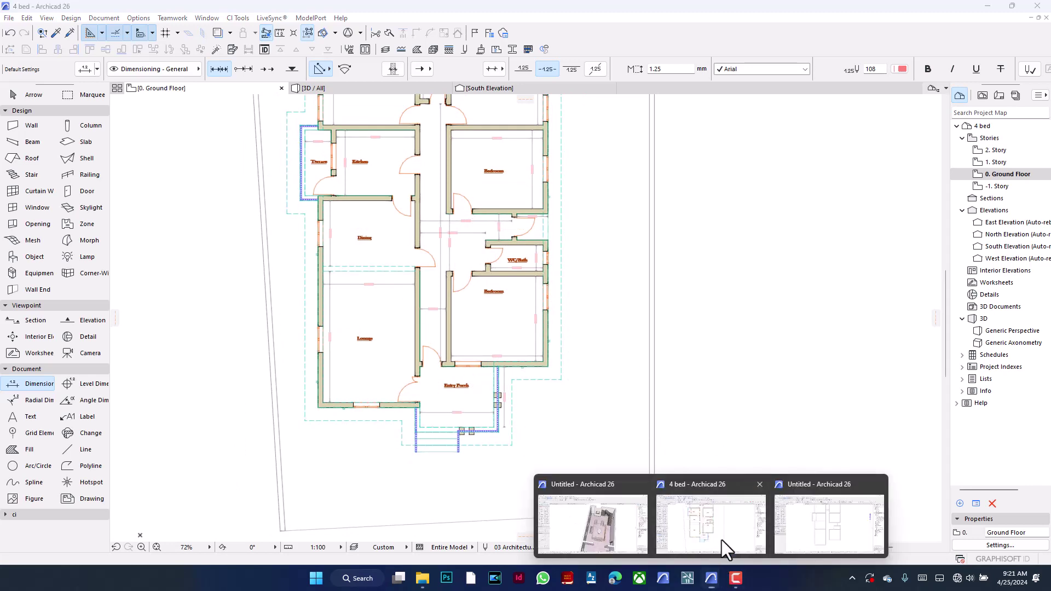
# Extend the lower right room's bottom wall left to meet the neighbouring block's wall
pyautogui.click(806, 514)
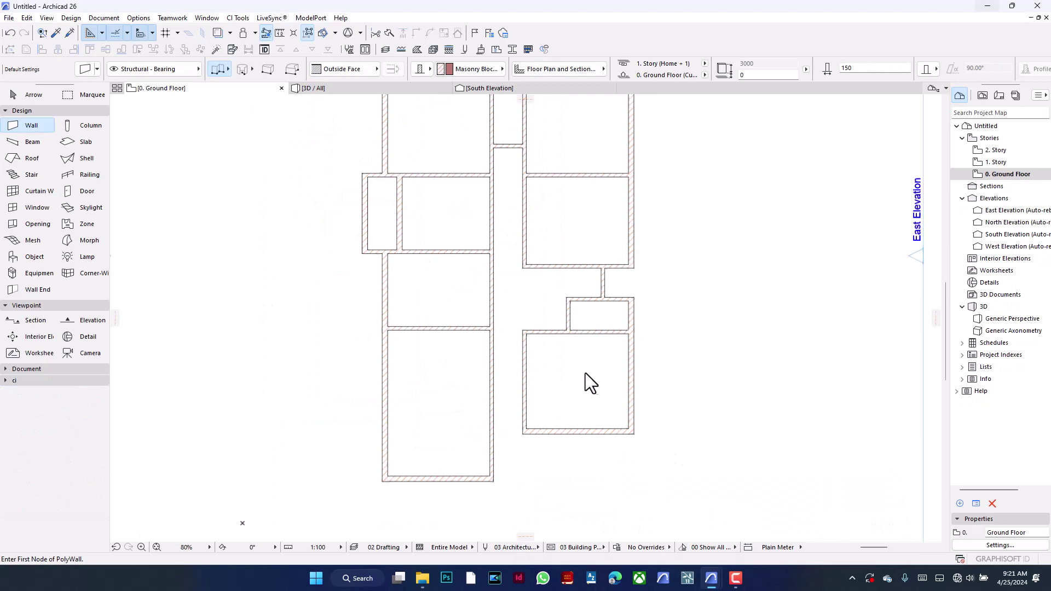
pyautogui.scroll(-3, 575, 424)
pyautogui.scroll(4, 574, 422)
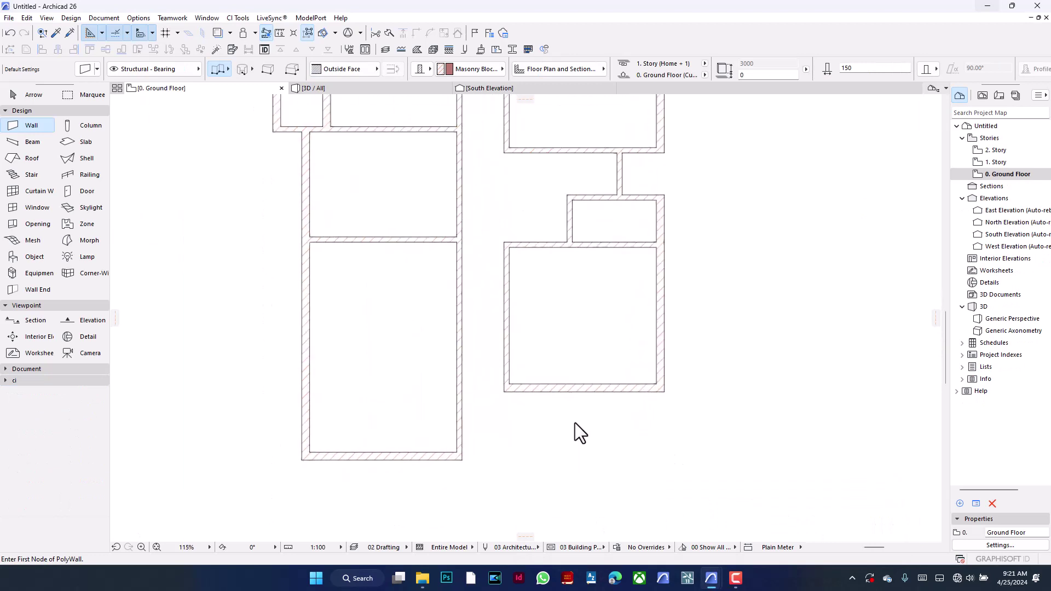
pyautogui.click(533, 387)
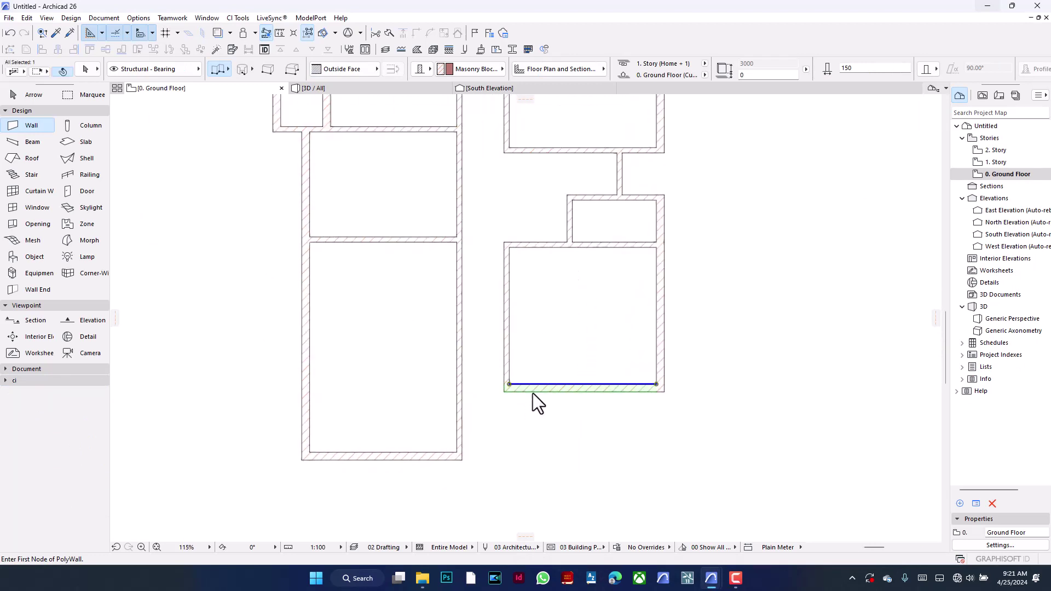
pyautogui.click(509, 384)
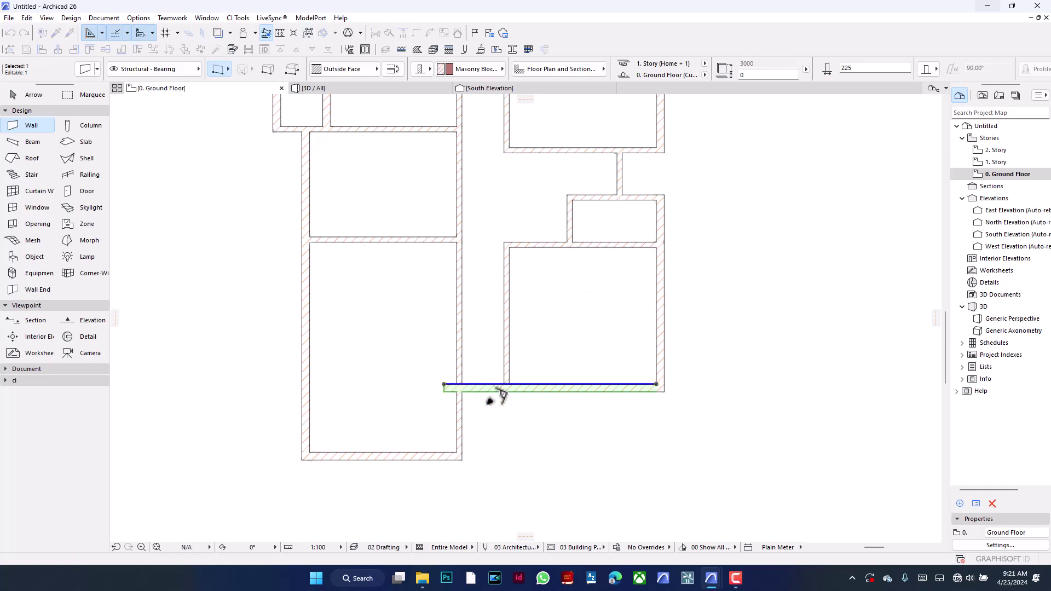
pyautogui.click(460, 387)
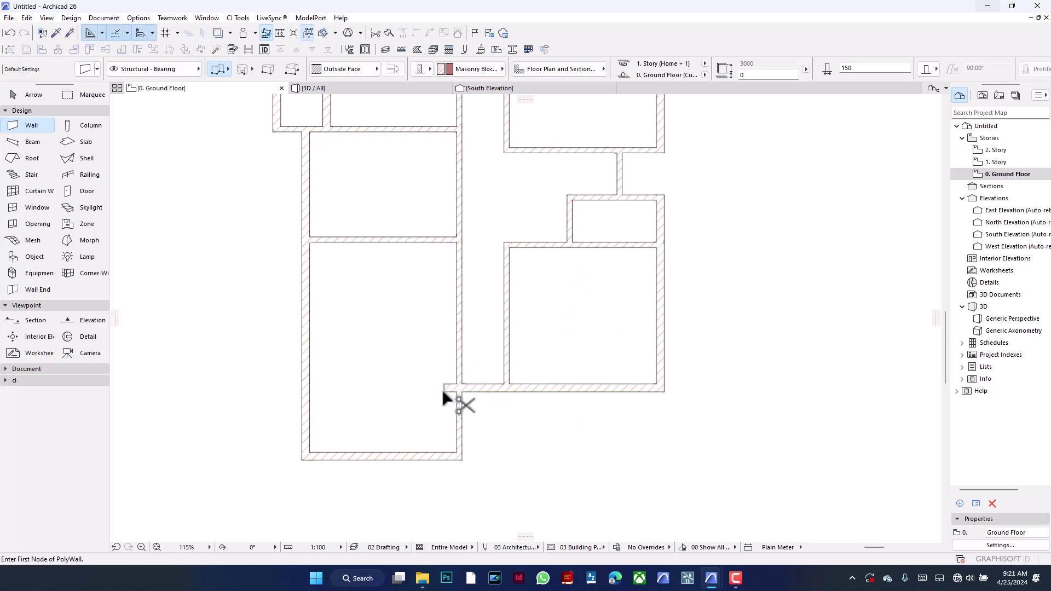
# Split the left block's vertical right wall at the new junction and update its thickness
pyautogui.click(458, 425)
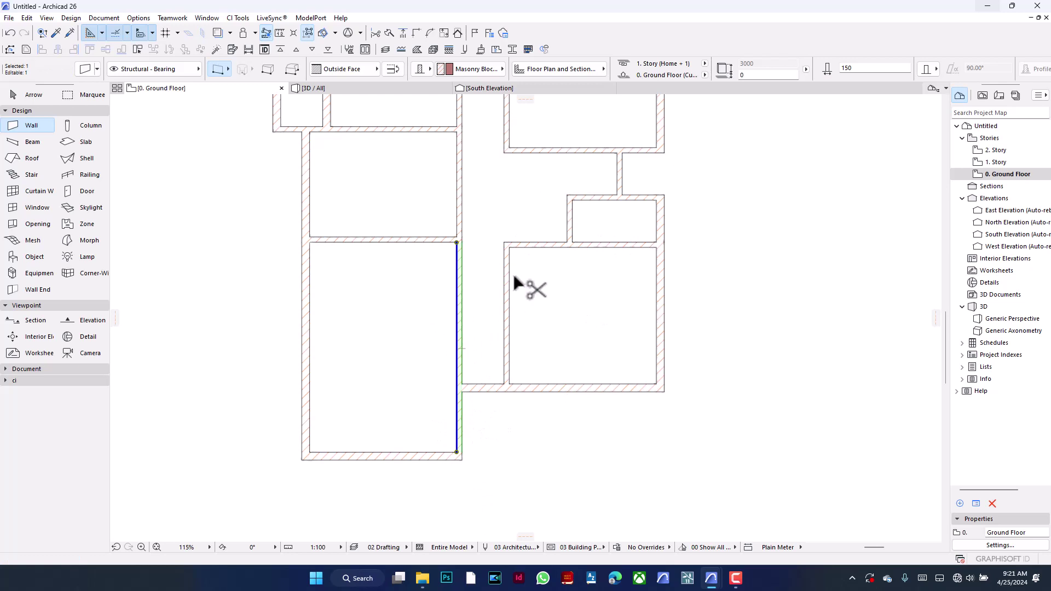
pyautogui.click(400, 33)
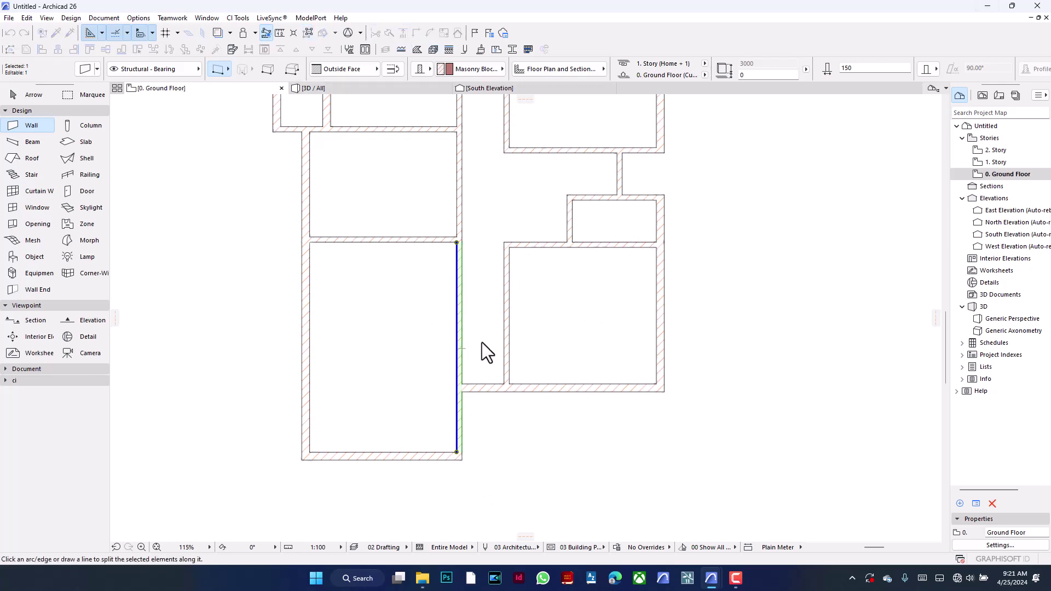
pyautogui.click(484, 385)
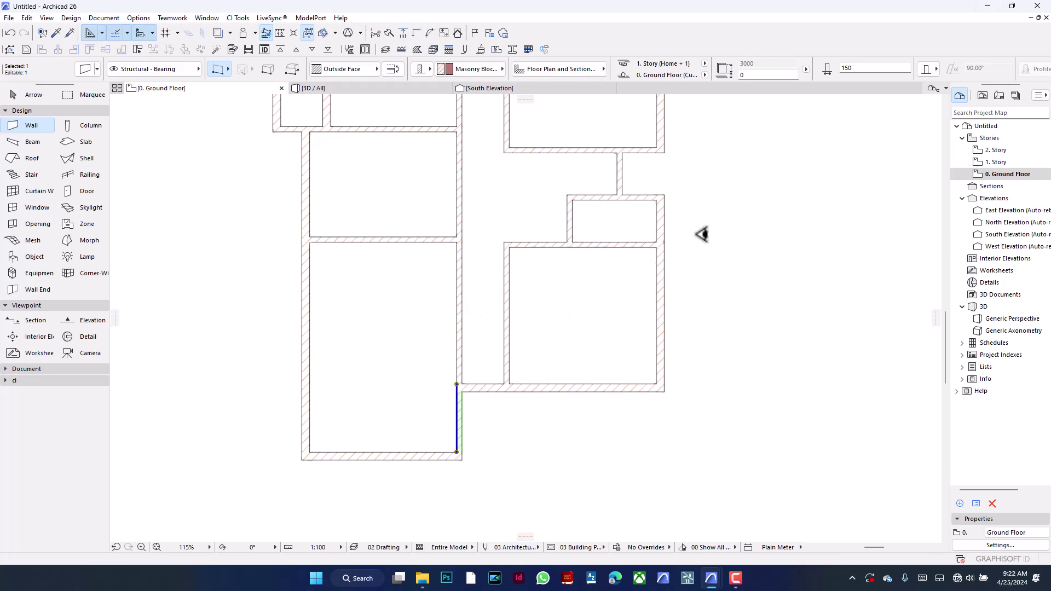
pyautogui.moveTo(860, 68); pyautogui.dragTo(819, 71)
pyautogui.write('22')
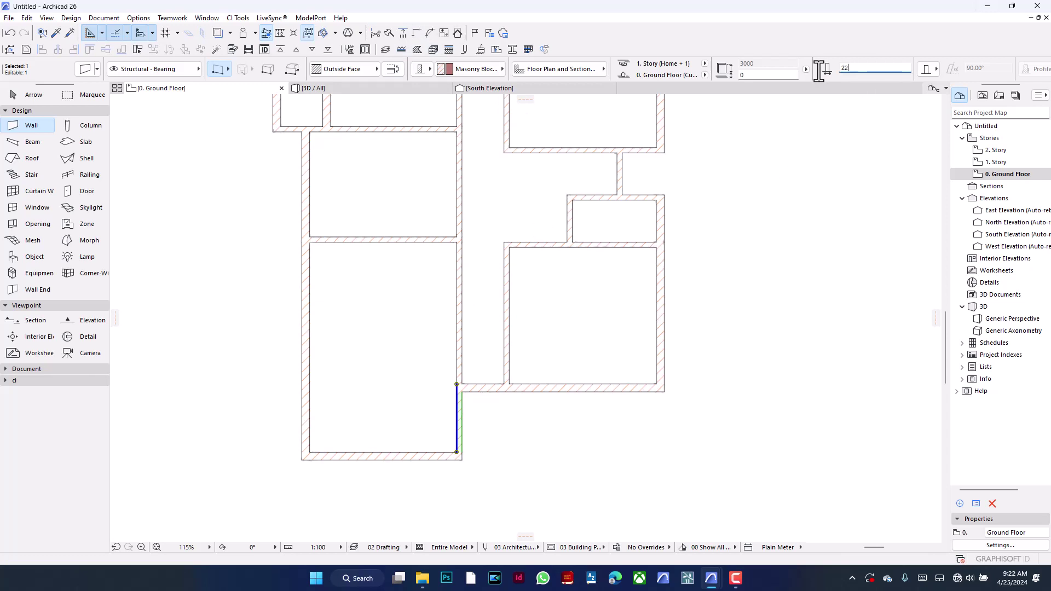
pyautogui.press('Return')
# Deselect the wall and return from the 4 bed entry porch view to the Untitled project
pyautogui.press('Escape')
pyautogui.scroll(-2, 554, 257)
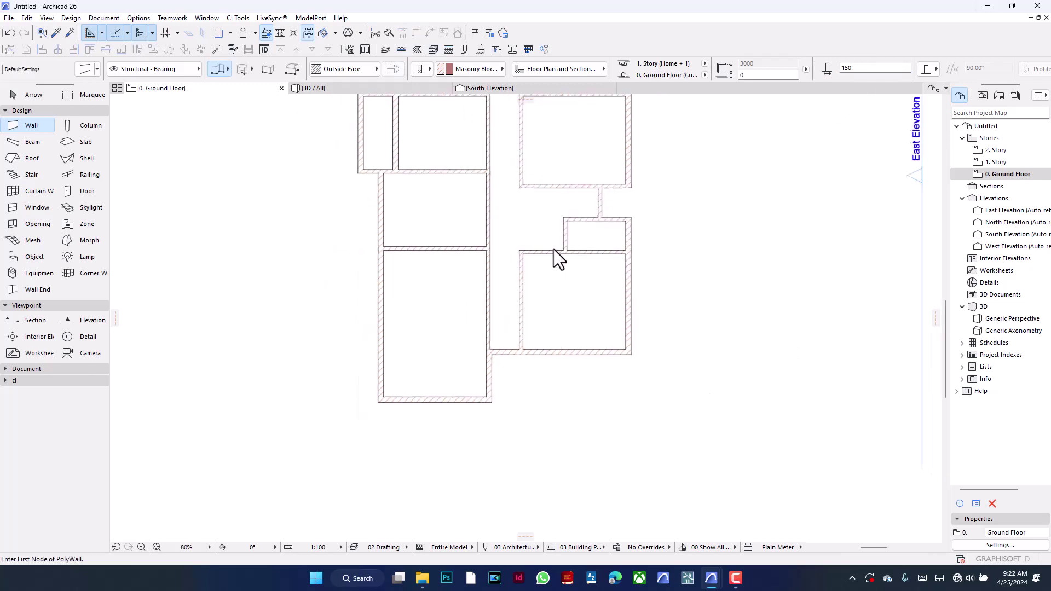
pyautogui.scroll(3, 524, 406)
pyautogui.scroll(1, 523, 407)
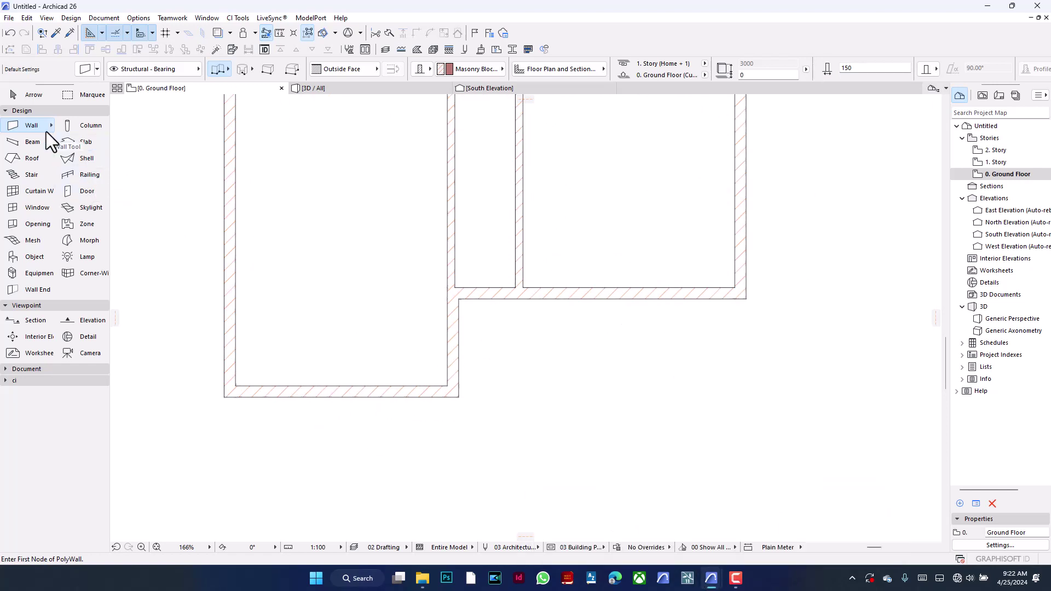
pyautogui.moveTo(711, 578)
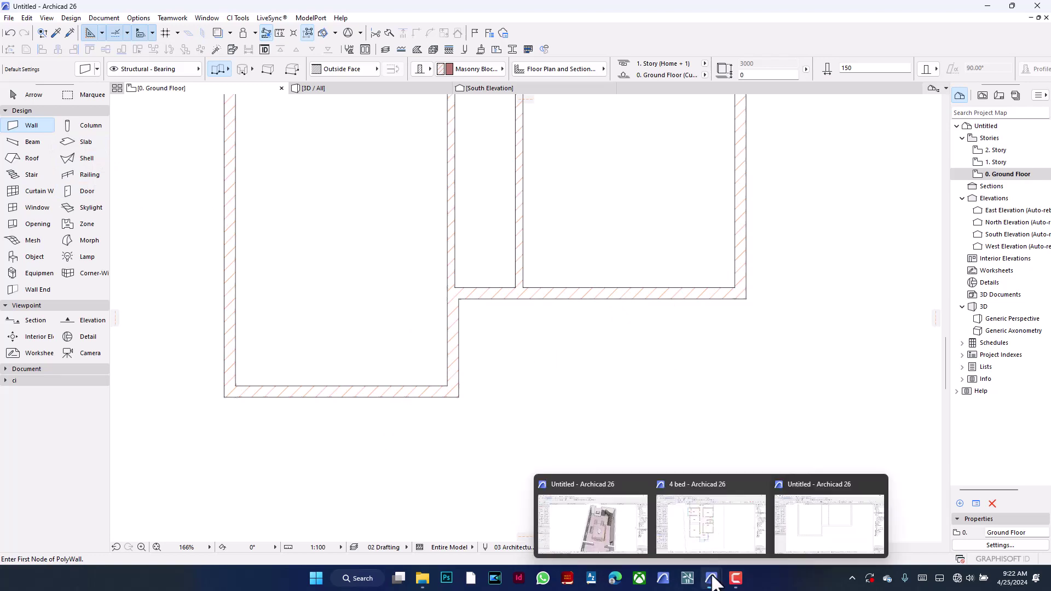
pyautogui.click(728, 528)
pyautogui.scroll(5, 403, 439)
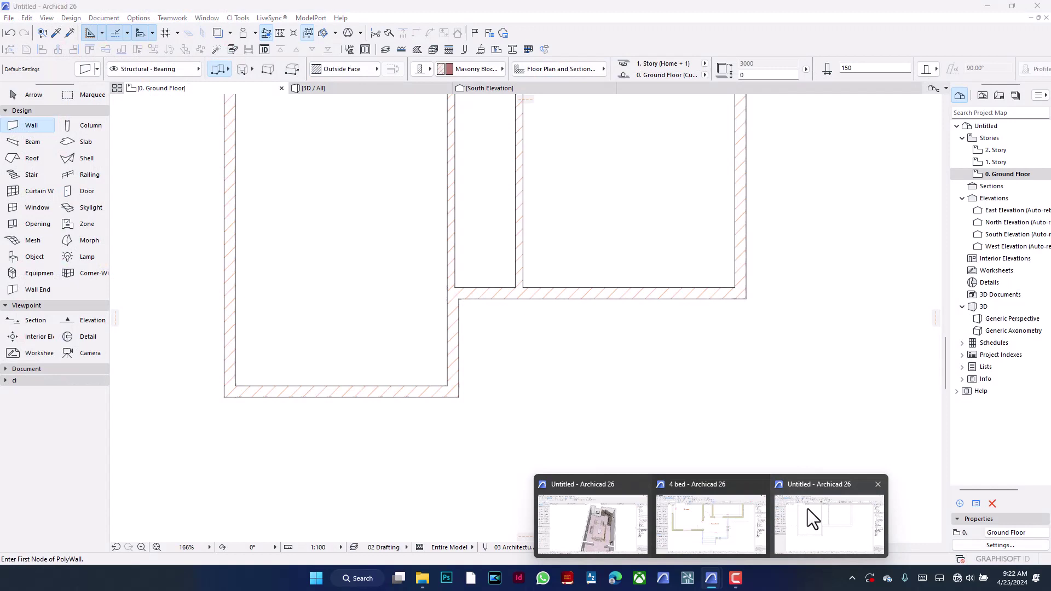
pyautogui.click(807, 508)
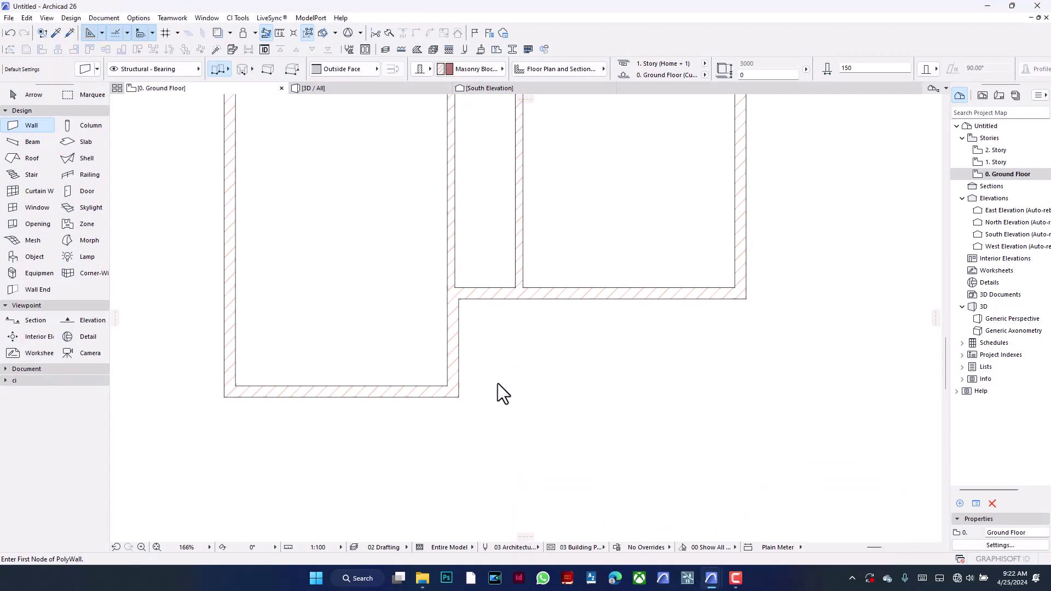
# Draw a short 225-thick vertical wall and move it 3600 to the right
pyautogui.click(461, 322)
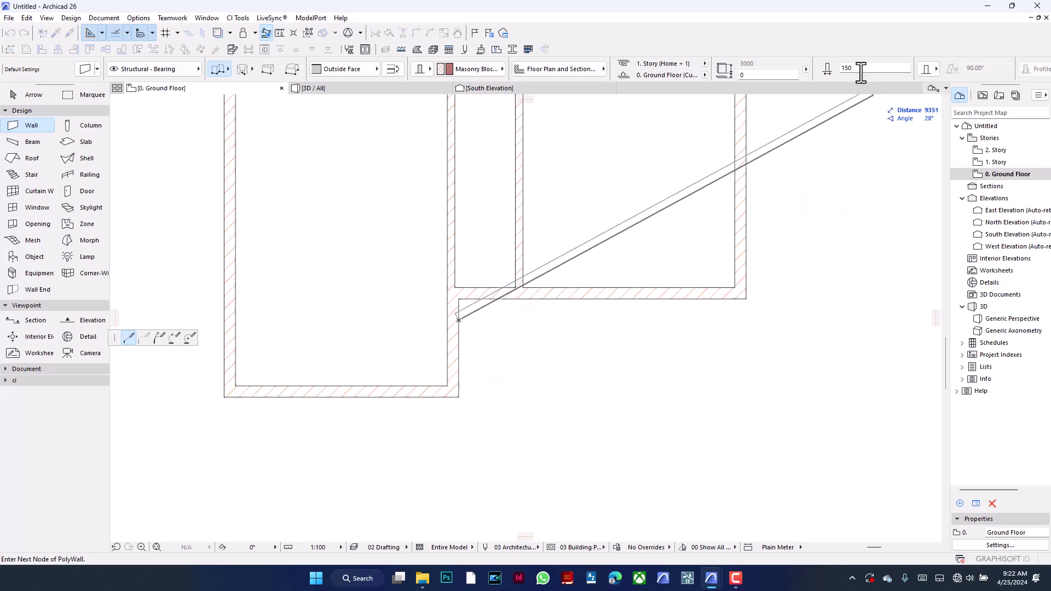
pyautogui.click(840, 72)
pyautogui.write('225')
pyautogui.press('Return')
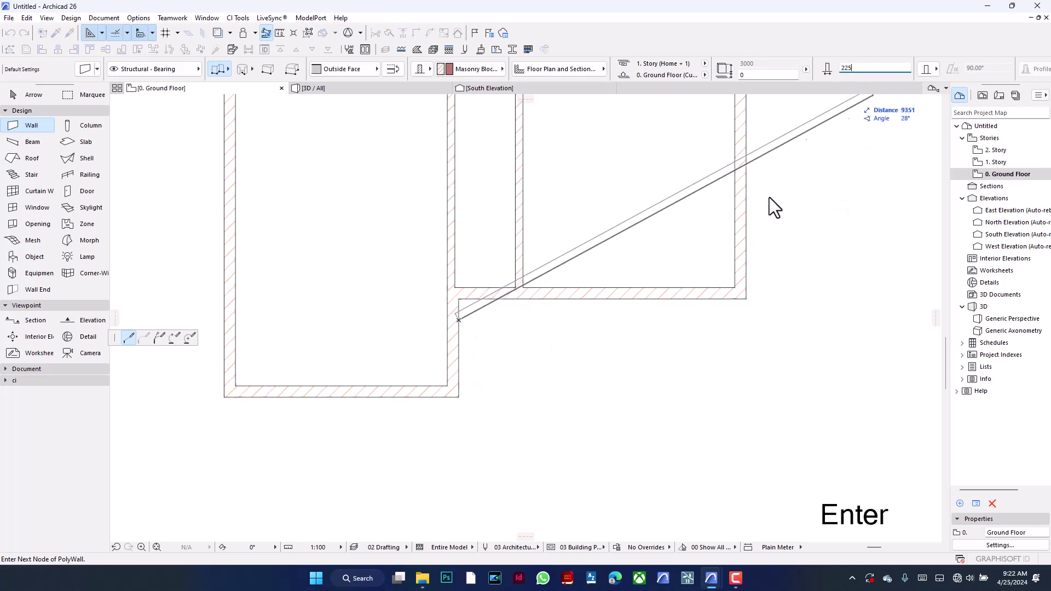
pyautogui.doubleClick(459, 367)
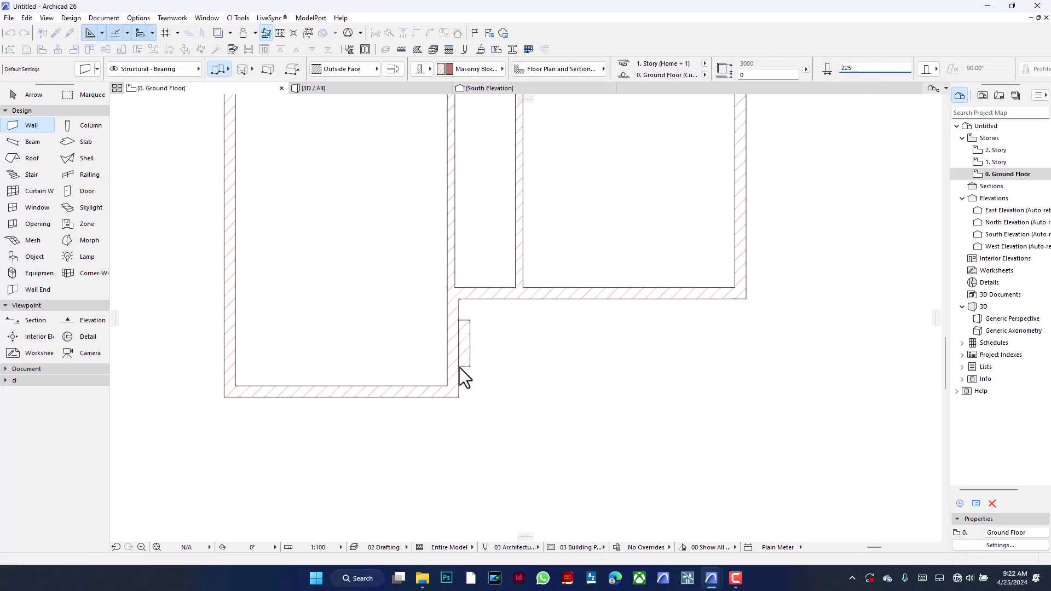
pyautogui.hotkey('ctrl', 'd')
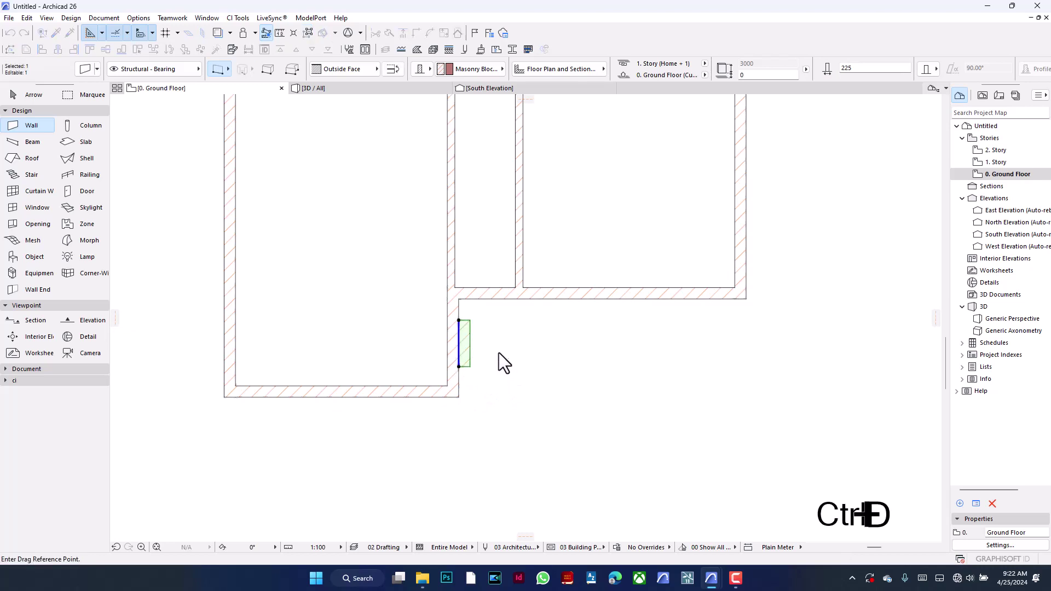
pyautogui.click(498, 352)
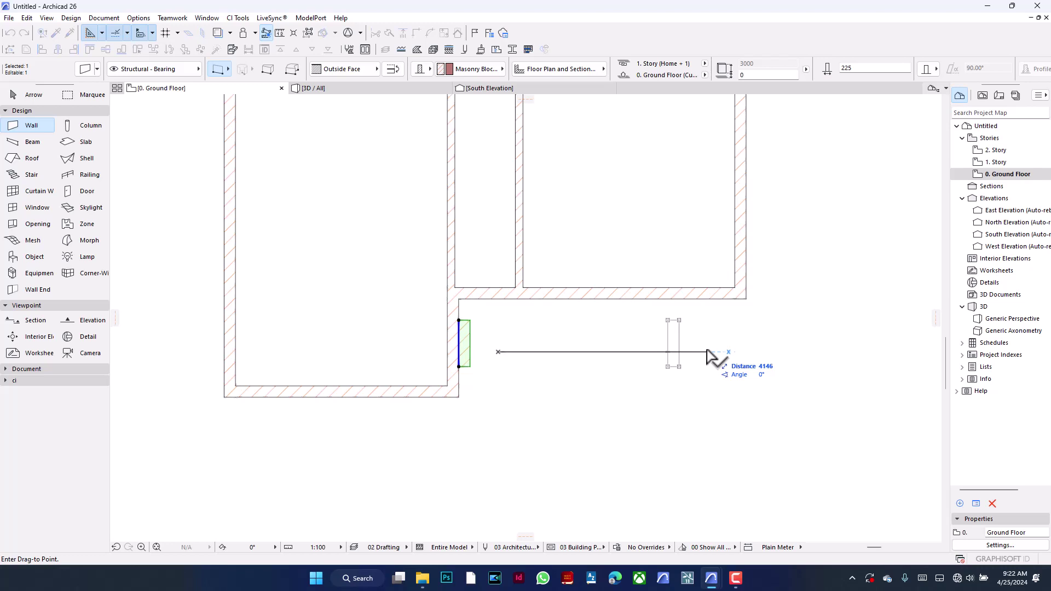
pyautogui.write('3600')
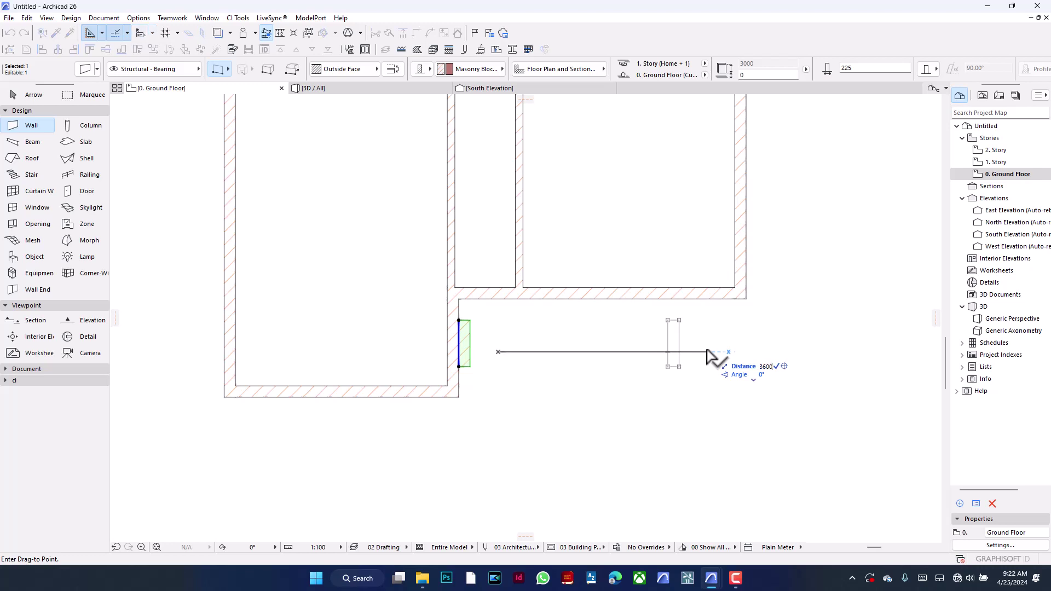
pyautogui.press('Return')
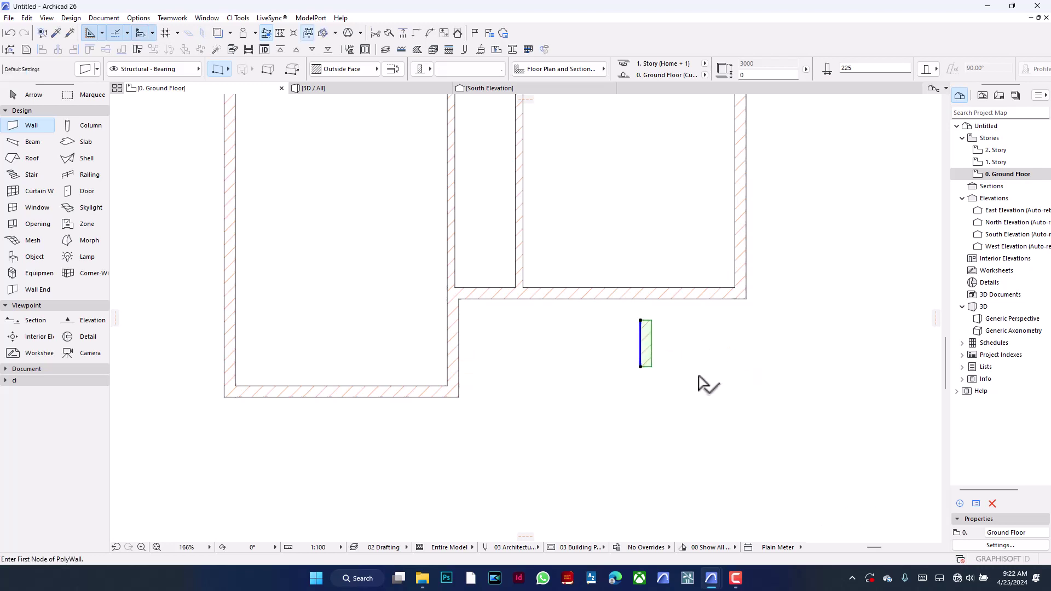
# Draw a short horizontal wall along the existing wall and move it 3000 down
pyautogui.click(527, 299)
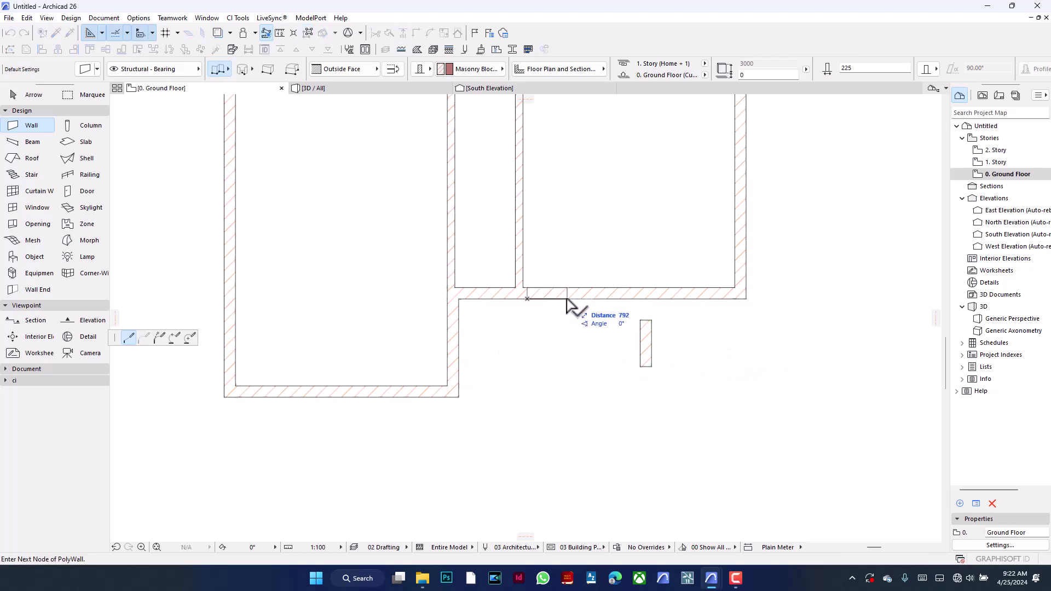
pyautogui.doubleClick(568, 299)
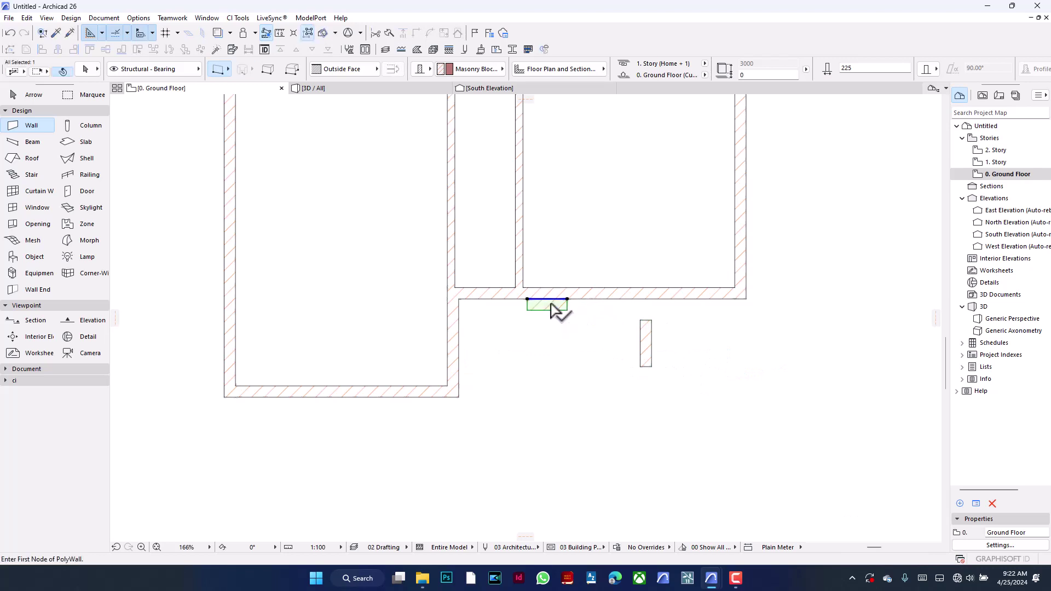
pyautogui.hotkey('ctrl', 'd')
pyautogui.click(560, 334)
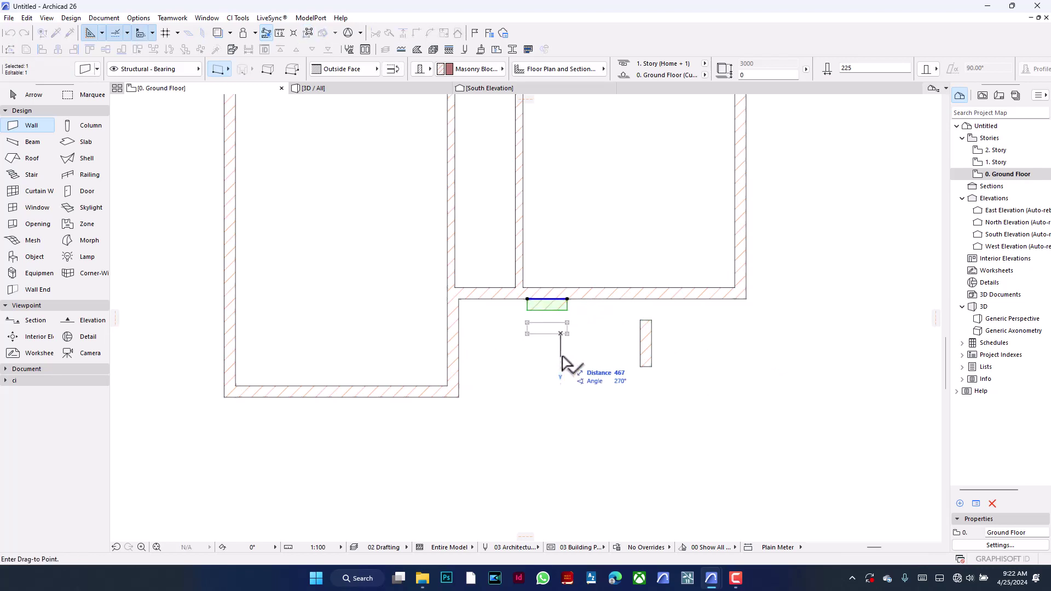
pyautogui.write('3000')
pyautogui.press('Return')
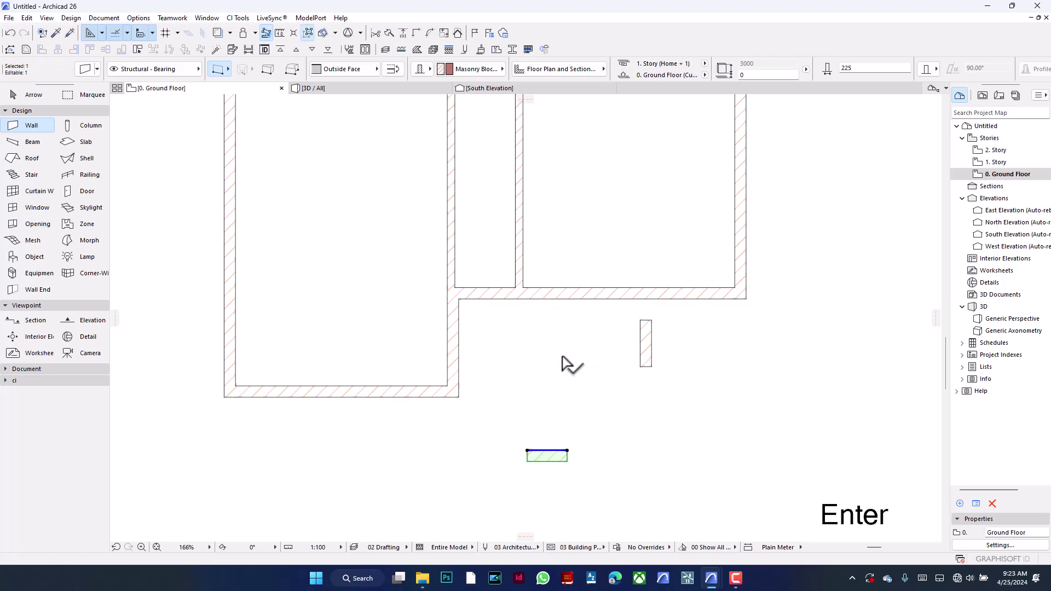
# Join the horizontal and vertical walls into an L, then extend and trim the vertical wall
pyautogui.keyDown('shift'); pyautogui.click(649, 361); pyautogui.keyUp('shift')
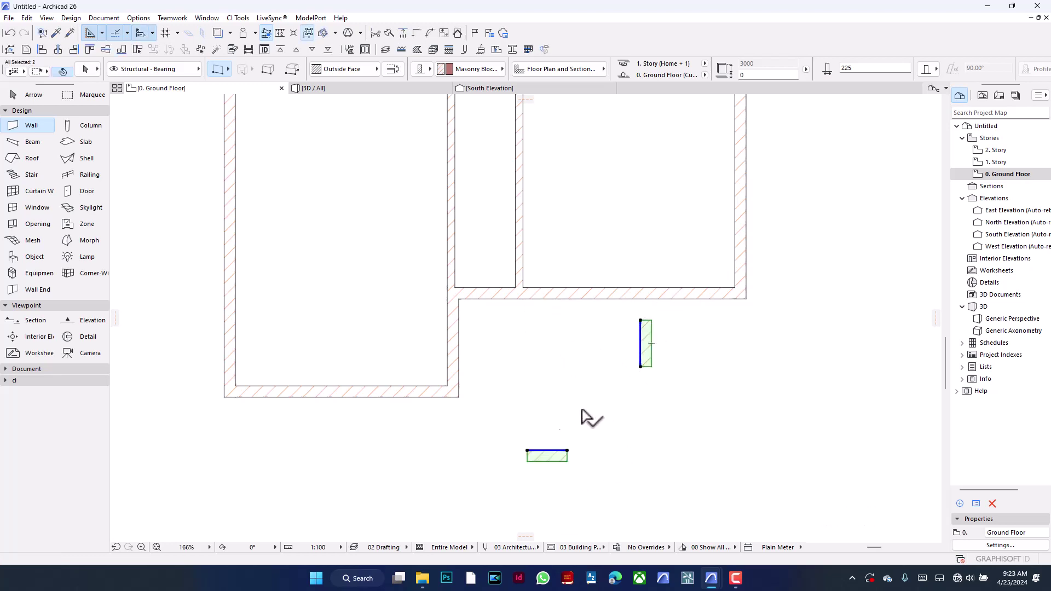
pyautogui.click(425, 35)
pyautogui.press('Escape')
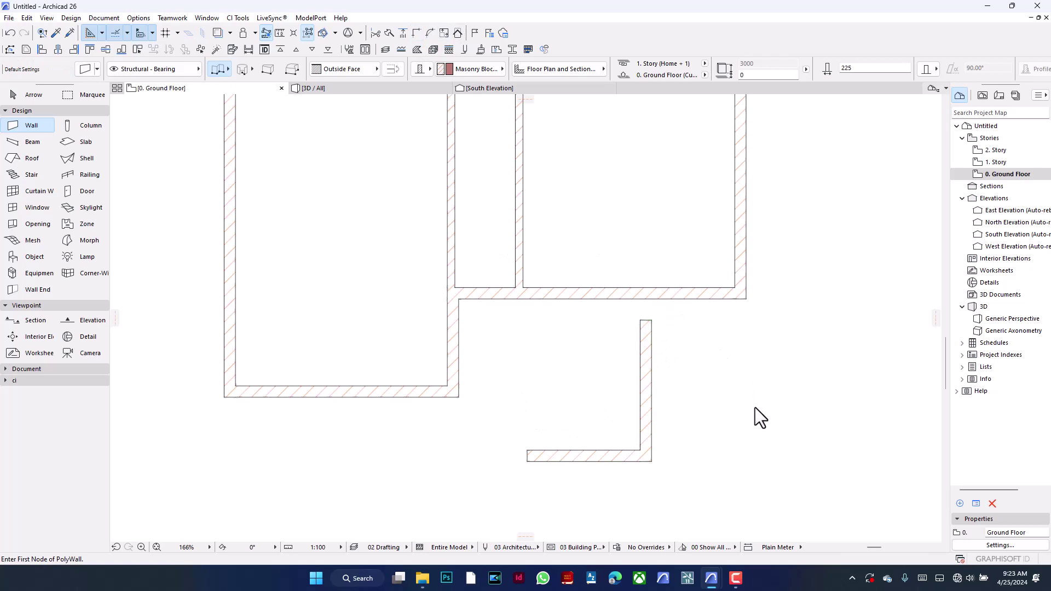
pyautogui.keyDown('shift'); pyautogui.click(643, 356); pyautogui.keyUp('shift')
pyautogui.click(642, 321)
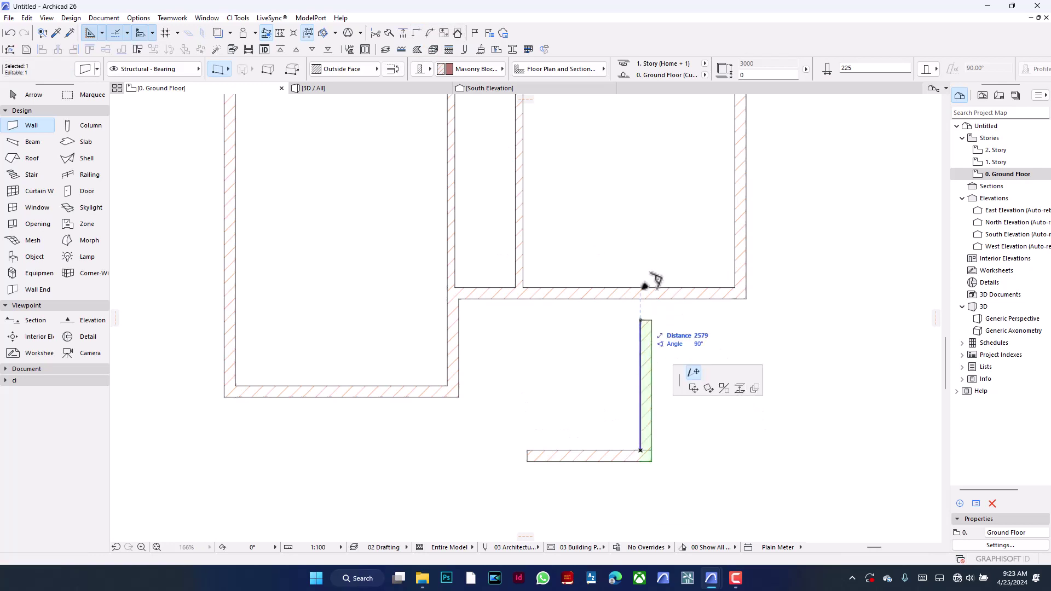
pyautogui.click(636, 241)
pyautogui.hotkey('ctrl', 'z')
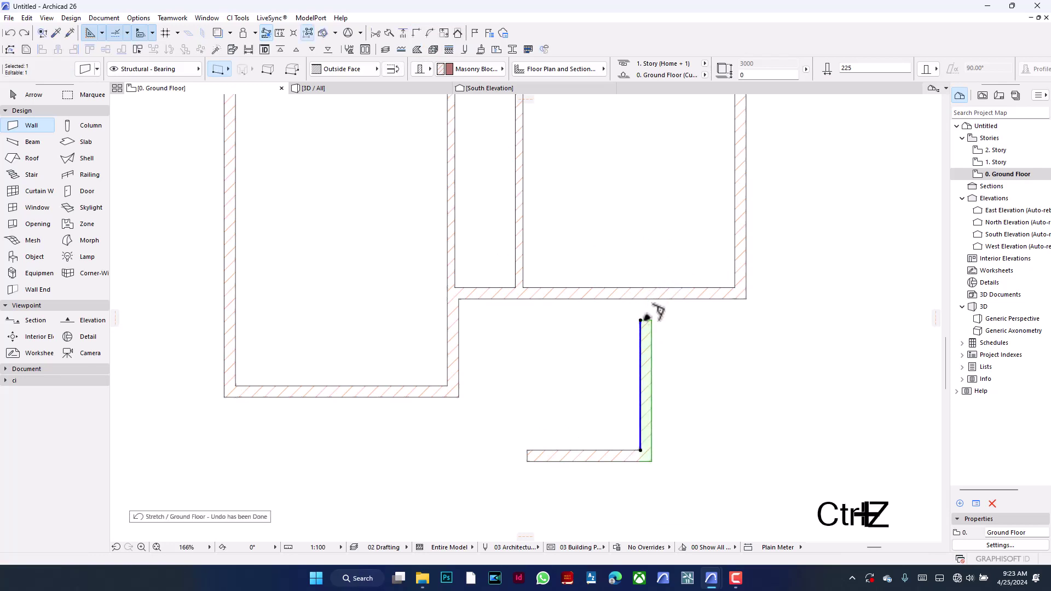
pyautogui.click(640, 320)
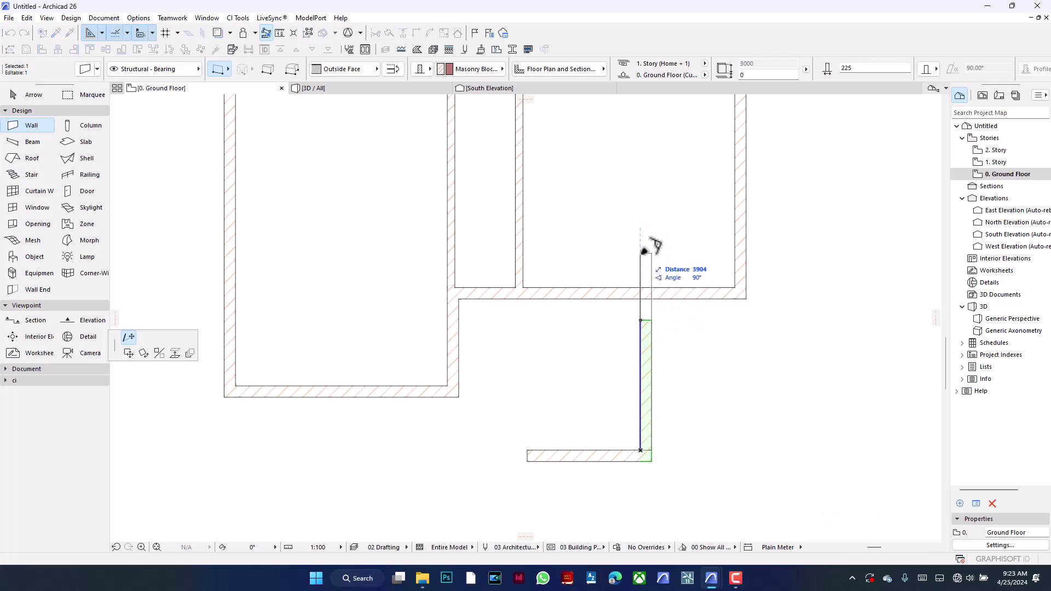
pyautogui.click(644, 218)
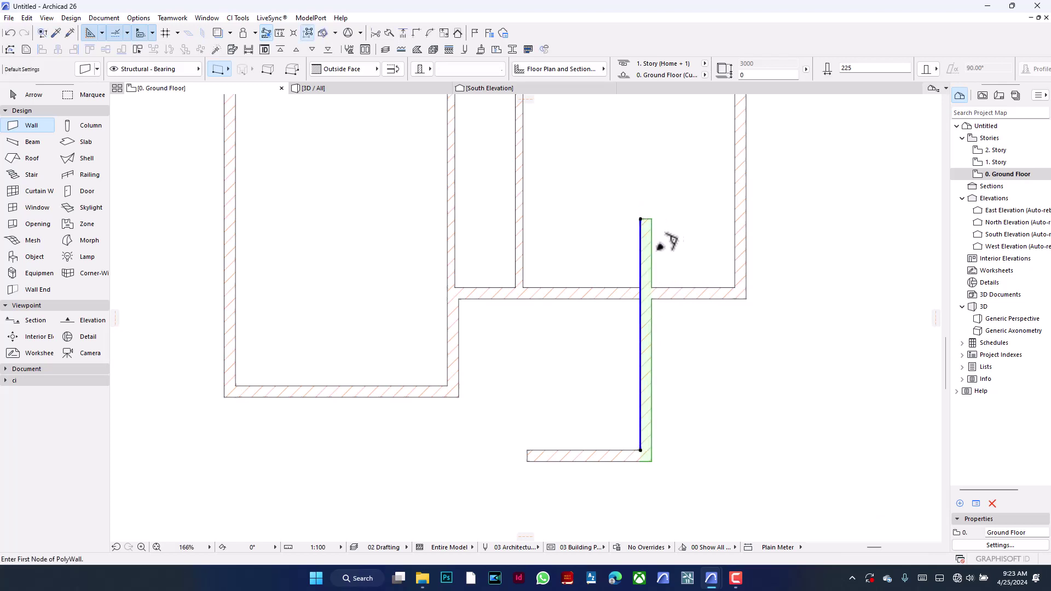
pyautogui.keyDown('ctrl'); pyautogui.click(646, 252); pyautogui.keyUp('ctrl')
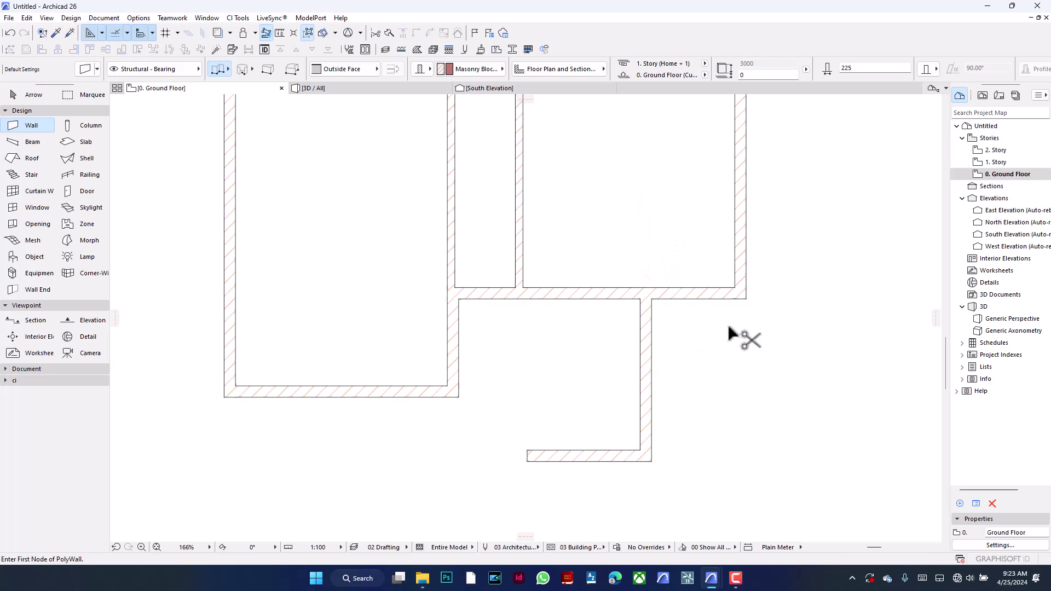
# Join the new room's left and bottom walls into a clean corner with Intersect
pyautogui.keyDown('shift'); pyautogui.click(450, 356); pyautogui.keyUp('shift')
pyautogui.keyDown('shift'); pyautogui.click(542, 455); pyautogui.keyUp('shift')
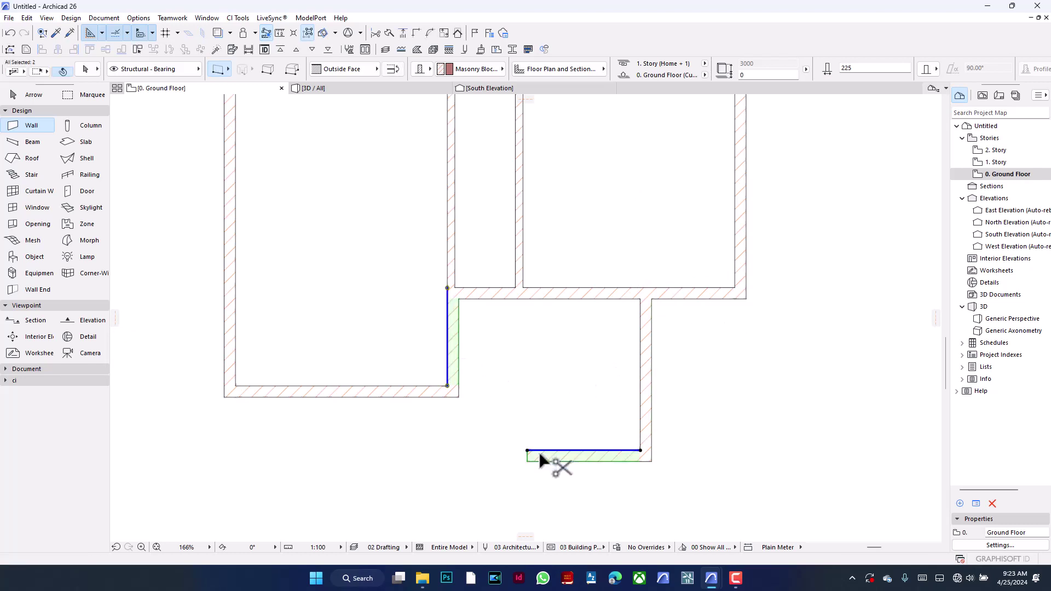
pyautogui.click(415, 35)
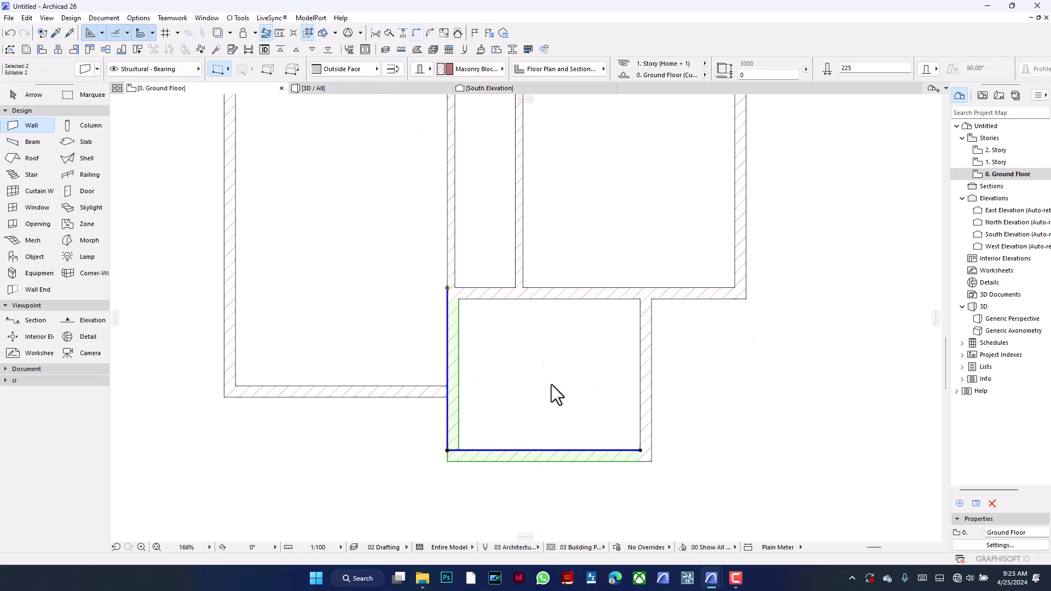
pyautogui.press('Escape')
# Split both horizontal walls at the vertical wall's edge and make the short left pieces 225 thick
pyautogui.scroll(-5, 541, 387)
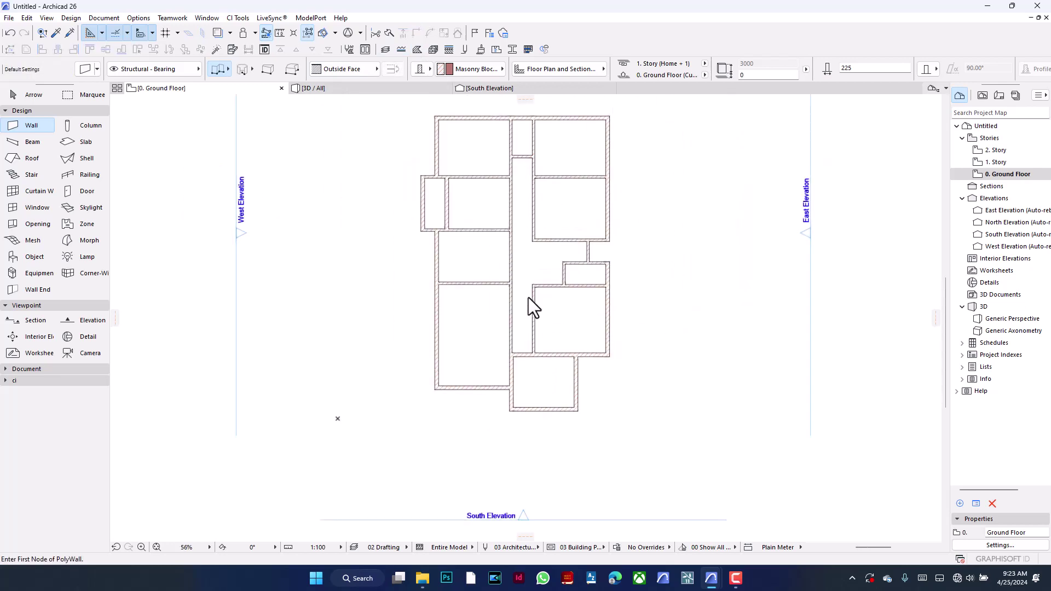
pyautogui.scroll(5, 452, 159)
pyautogui.scroll(2, 421, 249)
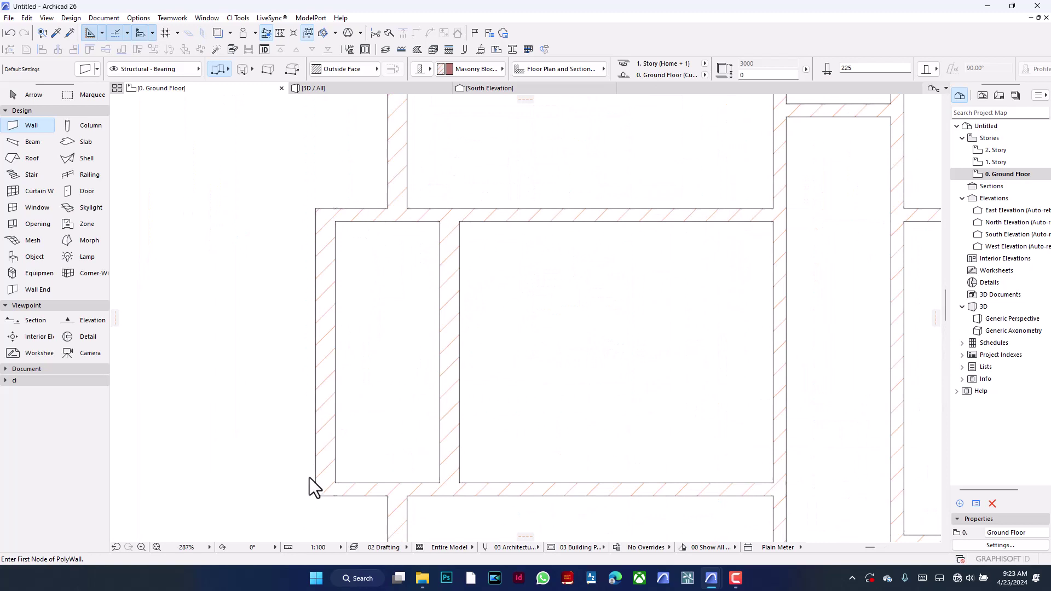
pyautogui.moveTo(369, 178)
pyautogui.keyDown('shift'); pyautogui.mouseDown()
pyautogui.moveTo(371, 526)
pyautogui.moveTo(361, 524)
pyautogui.mouseUp(); pyautogui.keyUp('shift')
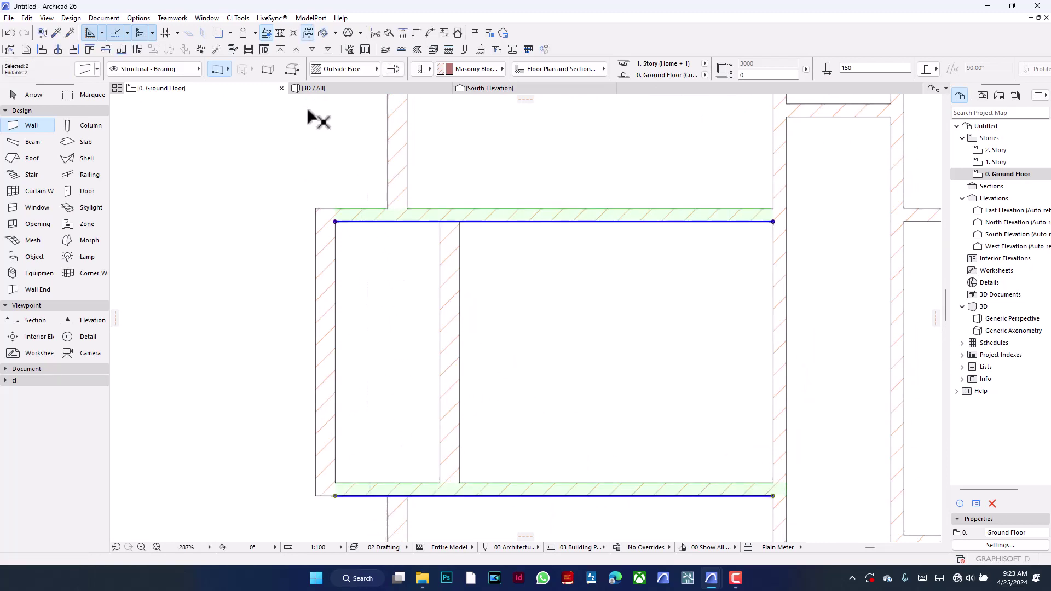
pyautogui.click(396, 33)
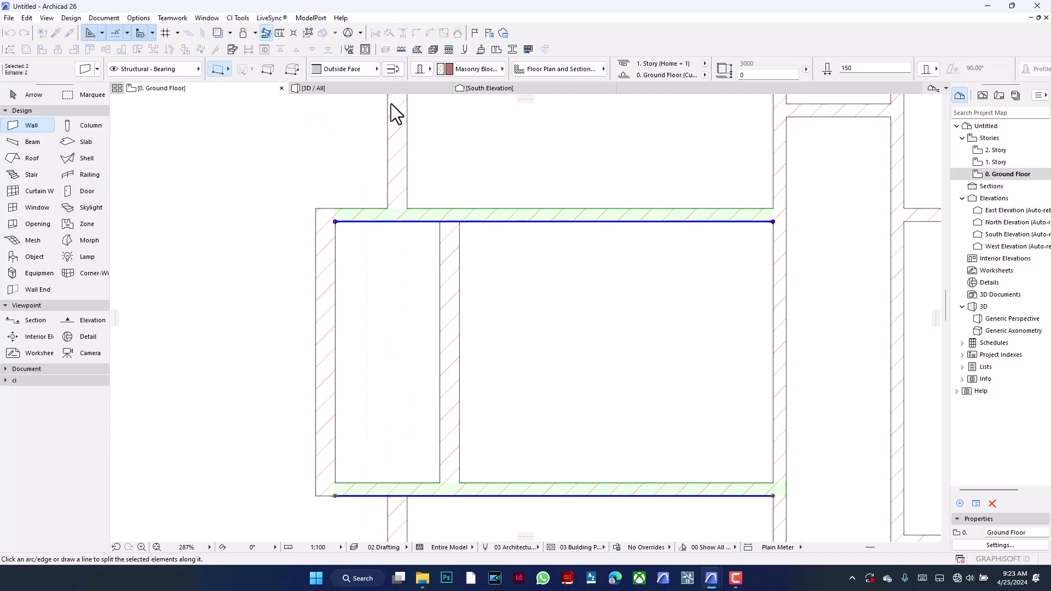
pyautogui.click(387, 175)
pyautogui.click(858, 70)
pyautogui.write('225')
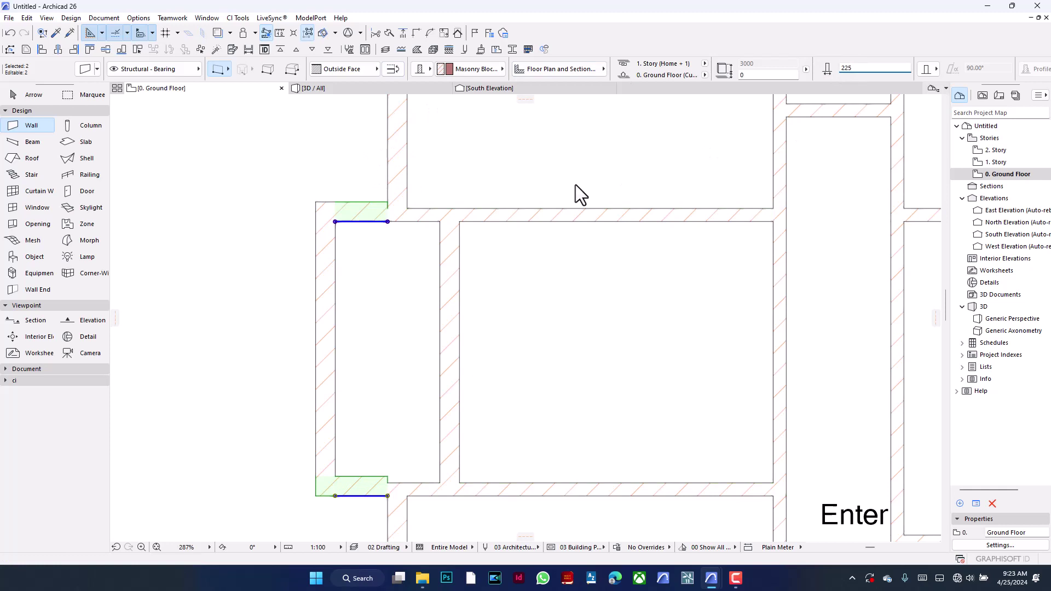
pyautogui.scroll(-2, 402, 219)
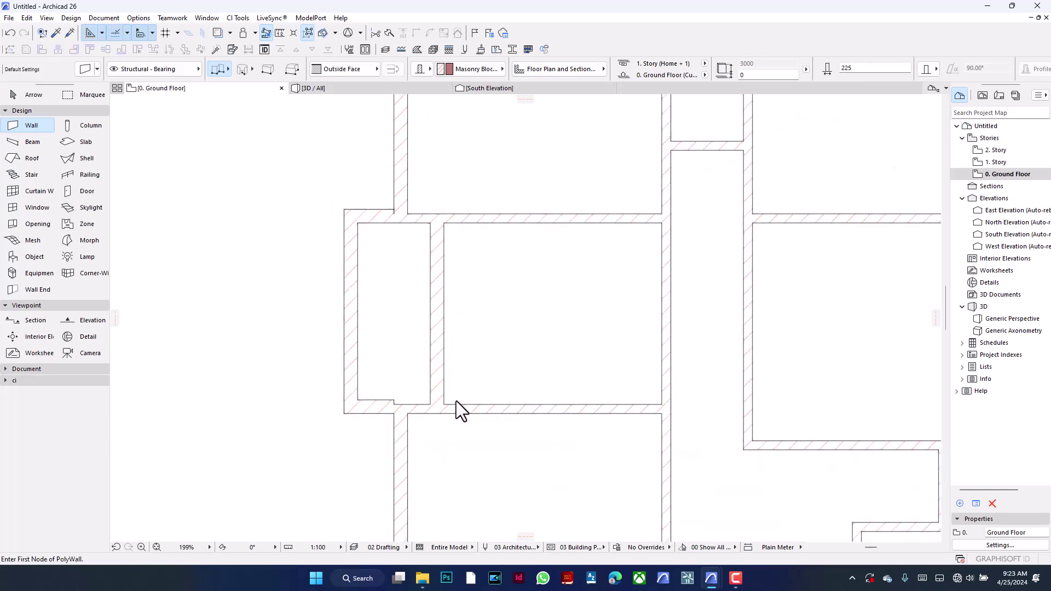
# Select the short lower-left wall and long left wall, then offset the wall edge
pyautogui.scroll(1, 456, 400)
pyautogui.keyDown('shift'); pyautogui.click(362, 418); pyautogui.keyUp('shift')
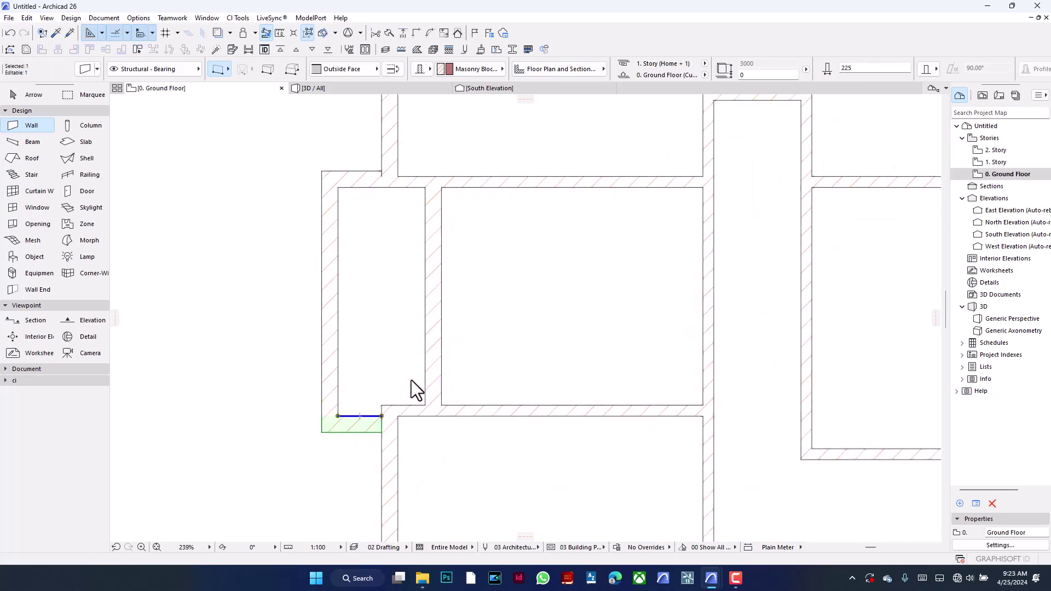
pyautogui.scroll(2, 367, 446)
pyautogui.keyDown('shift'); pyautogui.click(325, 358); pyautogui.keyUp('shift')
pyautogui.keyDown('shift'); pyautogui.click(325, 392); pyautogui.keyUp('shift')
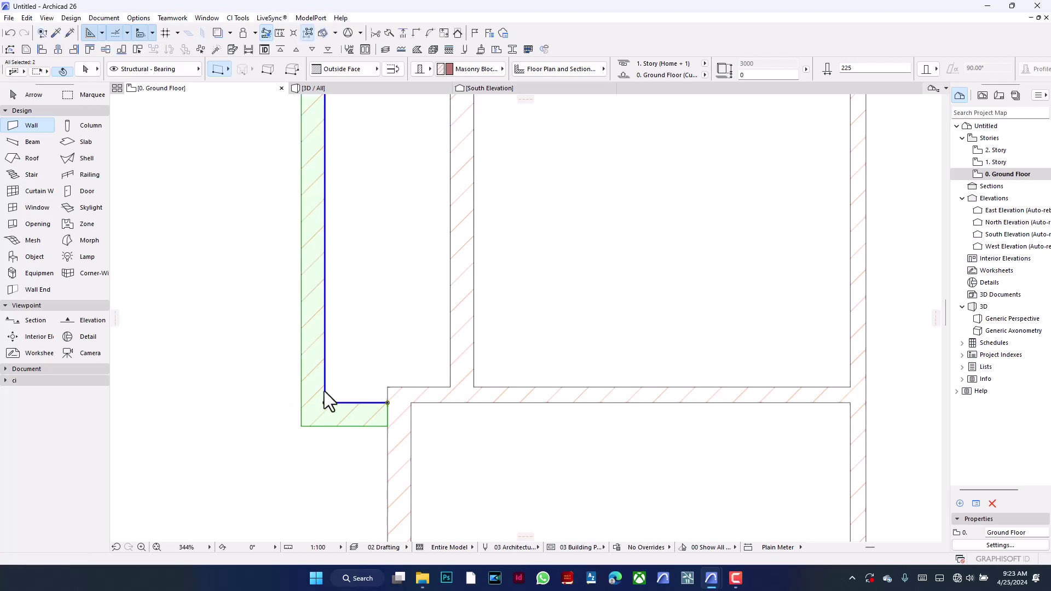
pyautogui.click(345, 403)
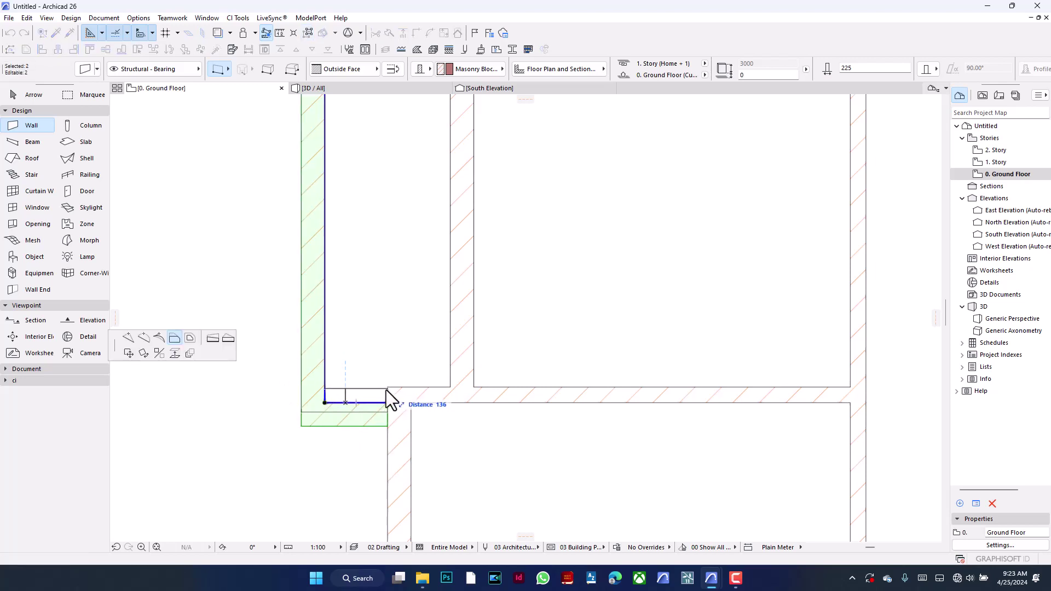
pyautogui.click(386, 390)
# Join the two walls meeting at the lower-left corner with Intersect
pyautogui.scroll(4, 394, 405)
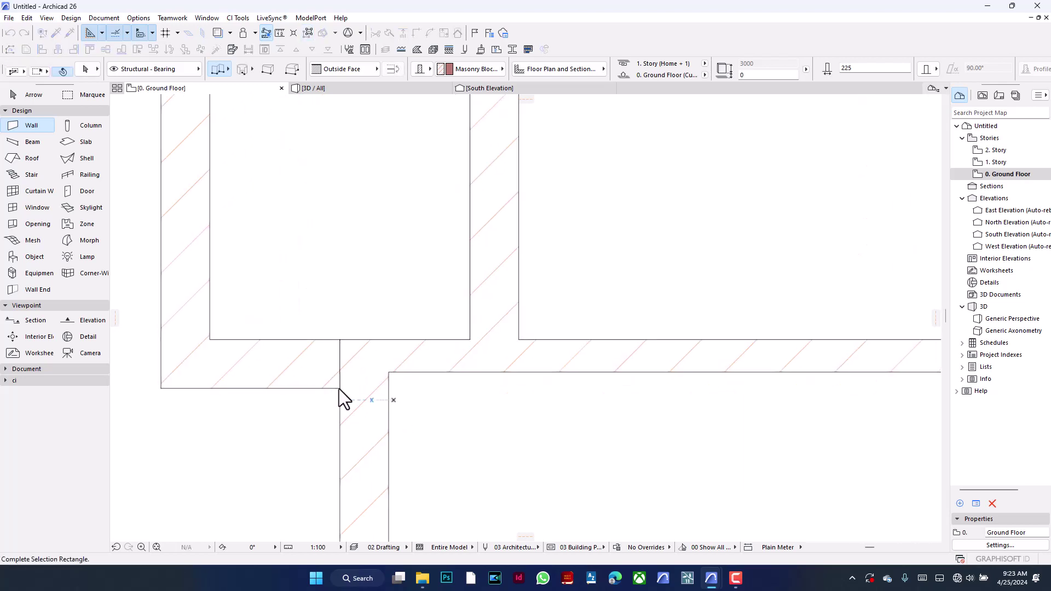
pyautogui.keyDown('shift'); pyautogui.moveTo(395, 405); pyautogui.dragTo(328, 391); pyautogui.keyUp('shift')
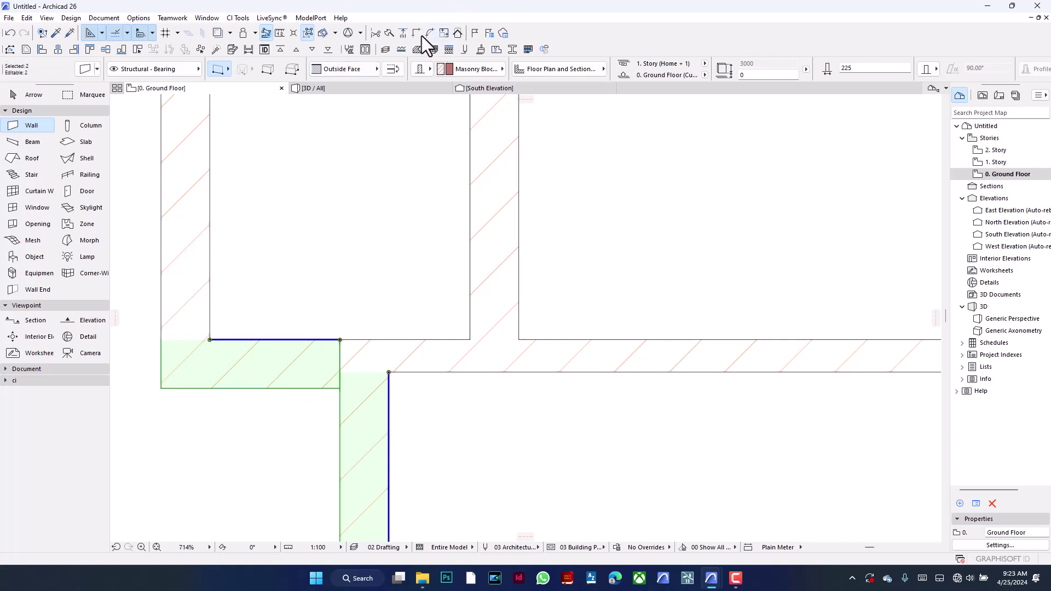
pyautogui.click(419, 34)
pyautogui.press('Escape')
pyautogui.keyDown('shift'); pyautogui.click(417, 366); pyautogui.keyUp('shift')
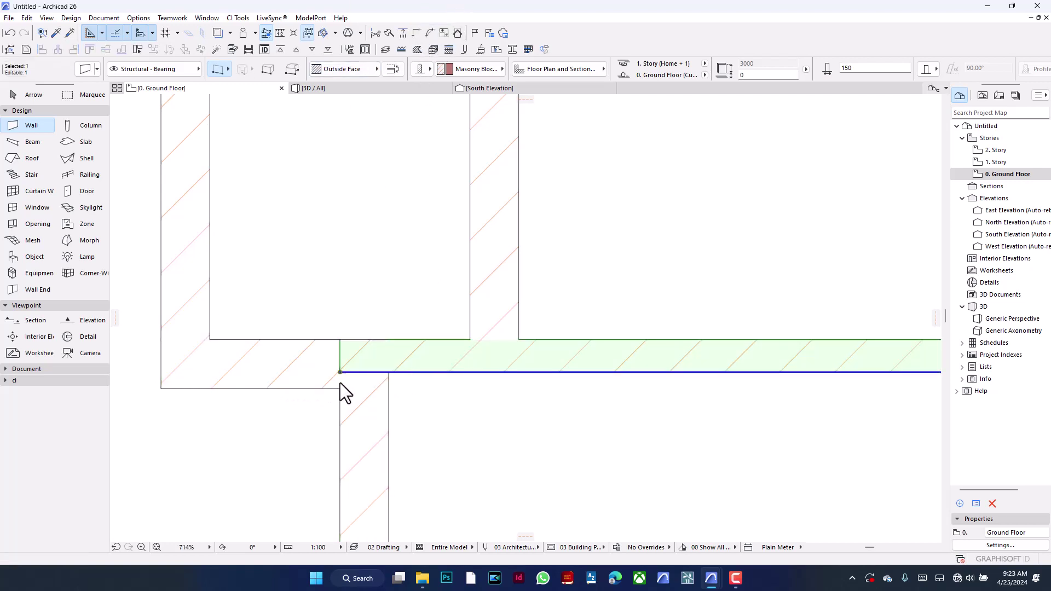
pyautogui.press('Escape')
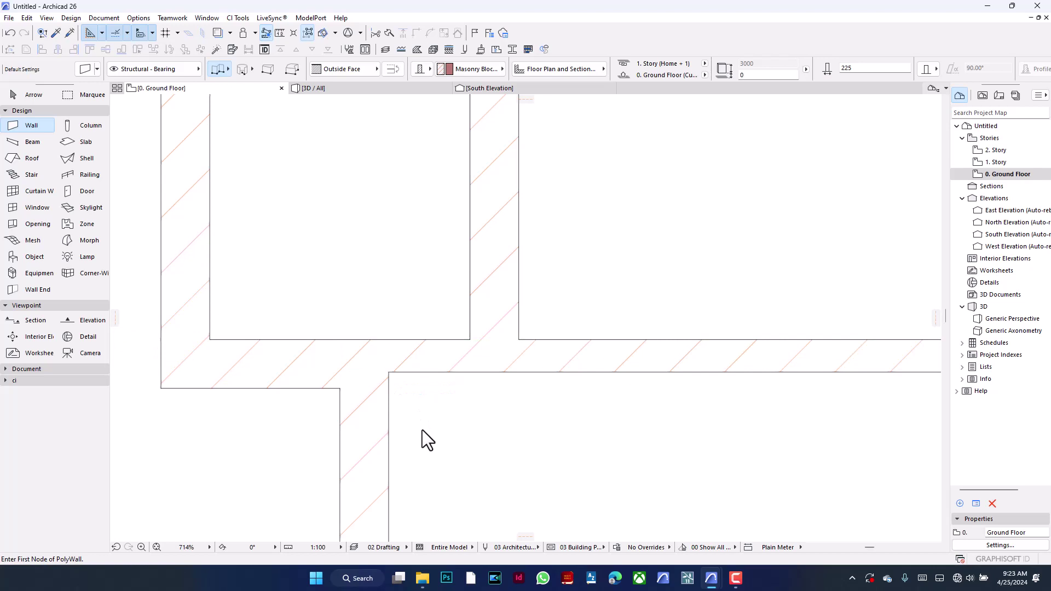
# Marquee-select the three walls at the lower junction
pyautogui.scroll(-5, 425, 383)
pyautogui.scroll(1, 408, 404)
pyautogui.scroll(2, 432, 438)
pyautogui.scroll(2, 432, 438)
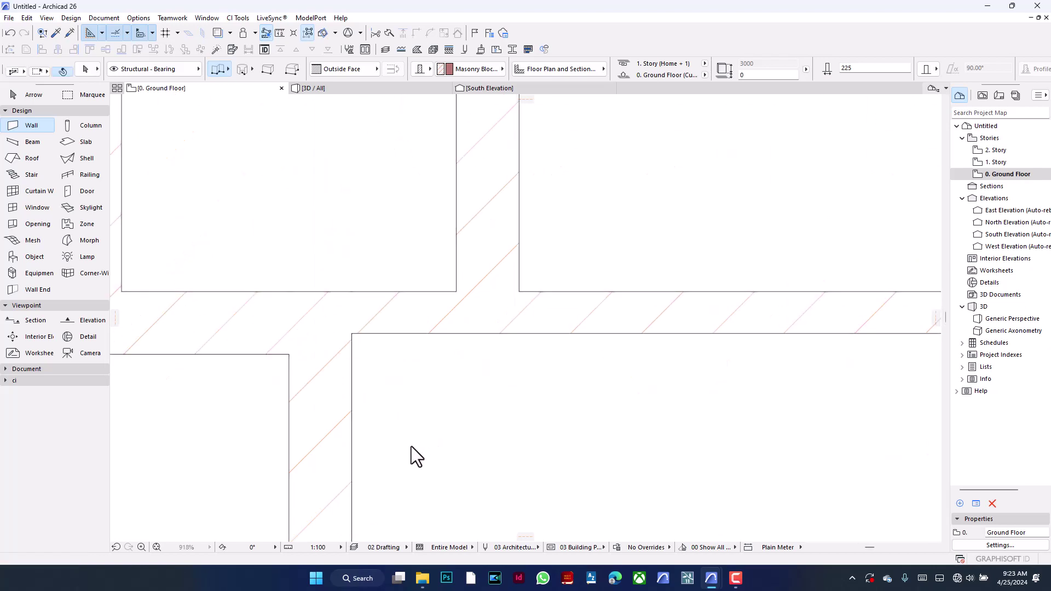
pyautogui.keyDown('shift'); pyautogui.moveTo(411, 445); pyautogui.dragTo(274, 250); pyautogui.keyUp('shift')
pyautogui.click(274, 250)
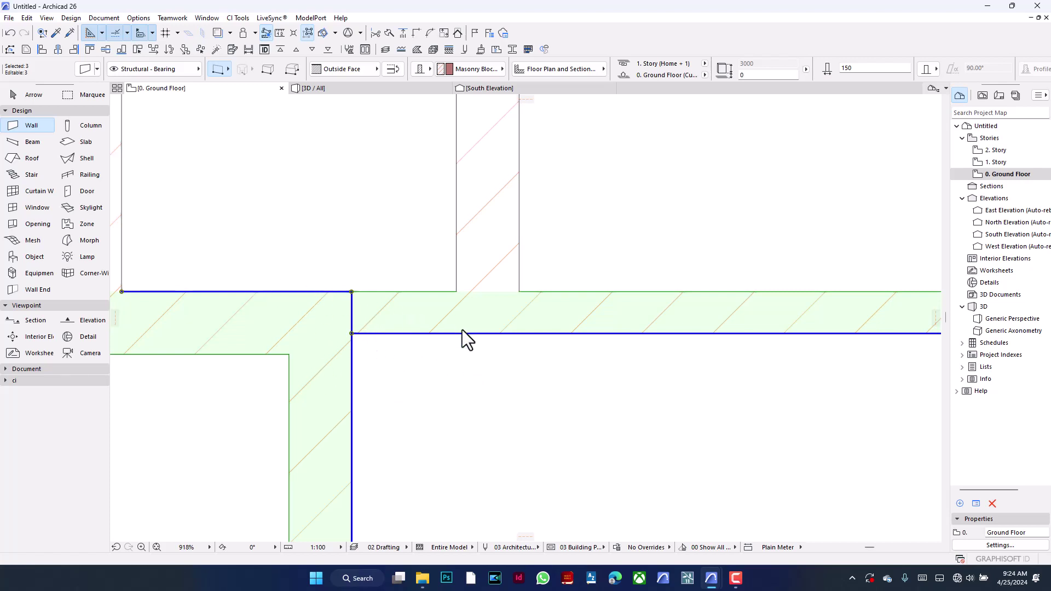
pyautogui.press('Escape')
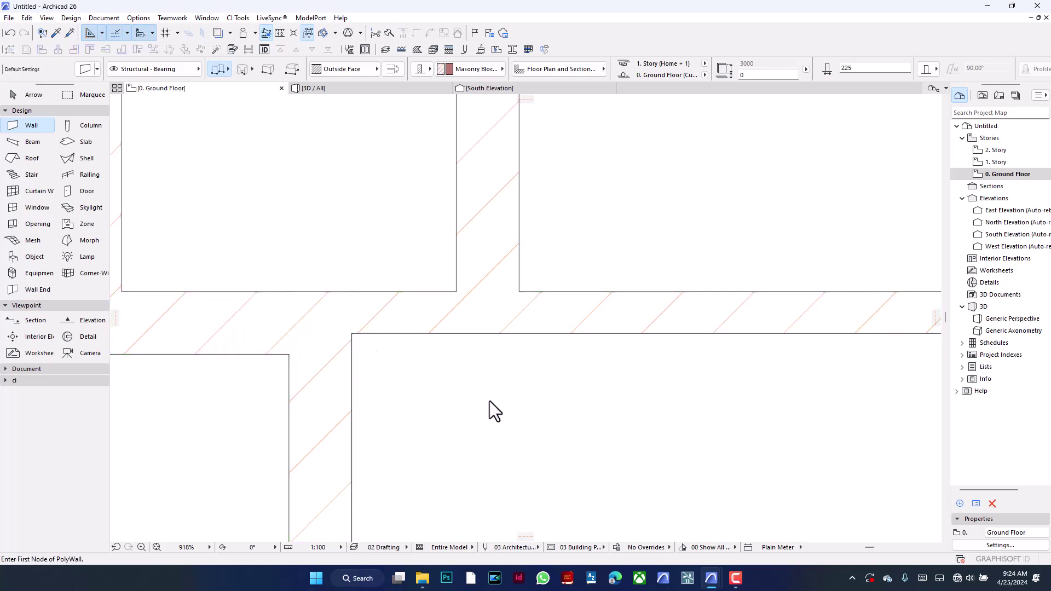
pyautogui.click(10, 33)
pyautogui.press('Escape')
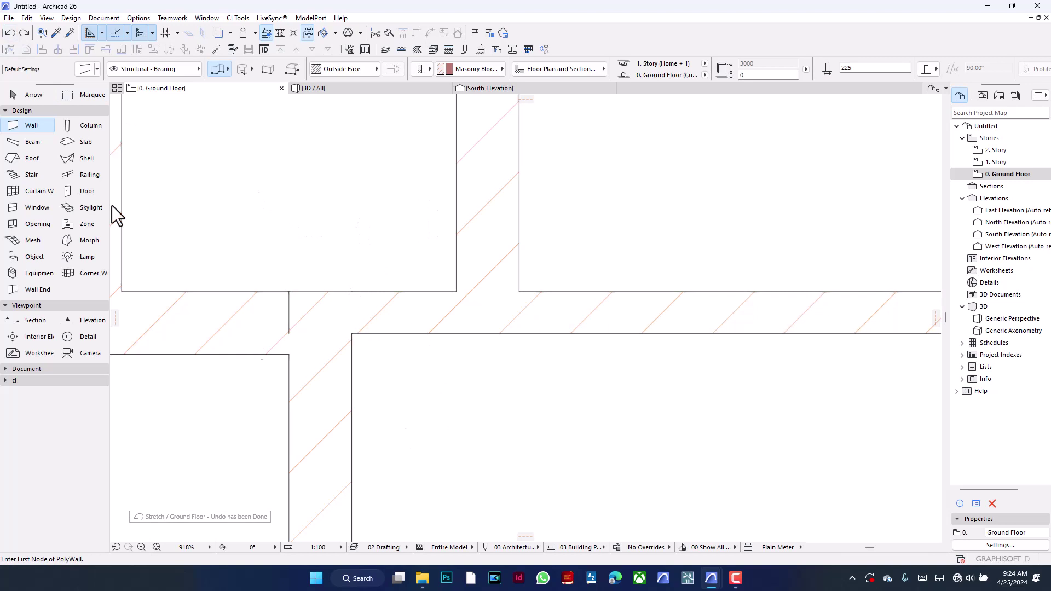
pyautogui.click(12, 97)
pyautogui.moveTo(256, 242); pyautogui.dragTo(375, 372)
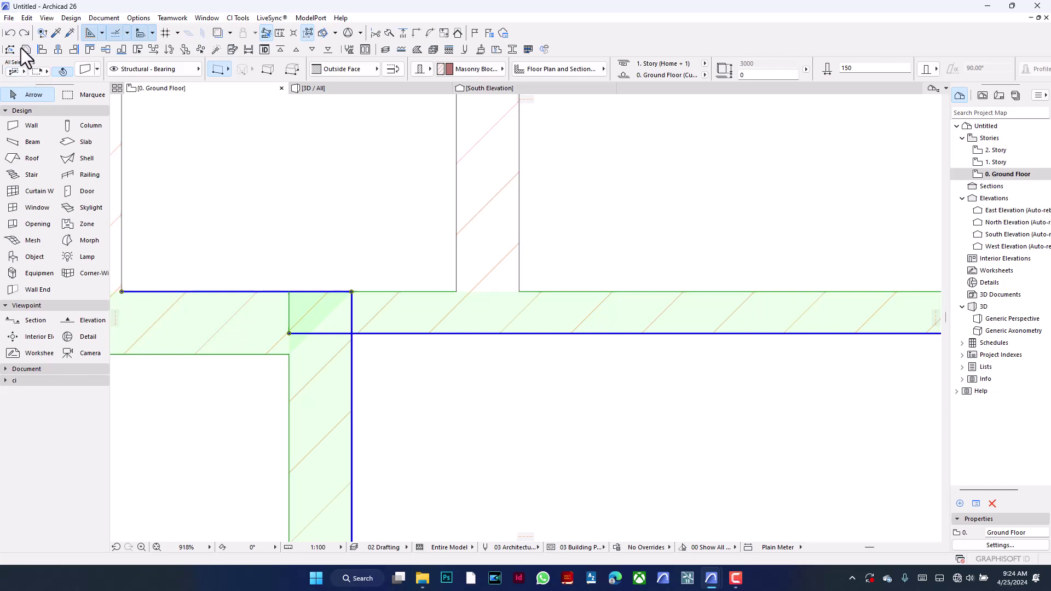
pyautogui.click(10, 33)
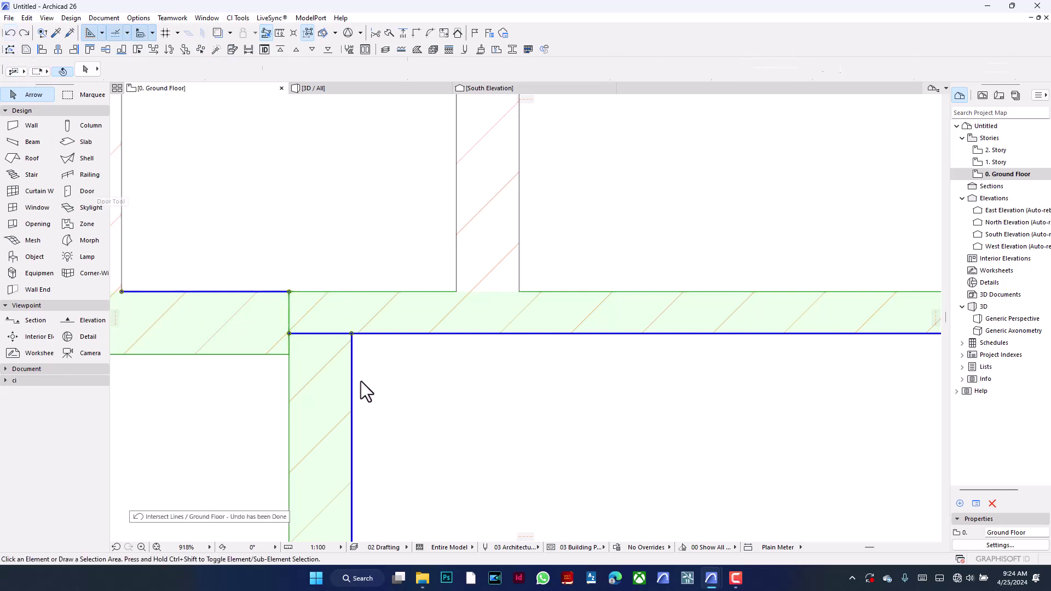
pyautogui.moveTo(389, 412); pyautogui.dragTo(340, 345)
pyautogui.click(340, 344)
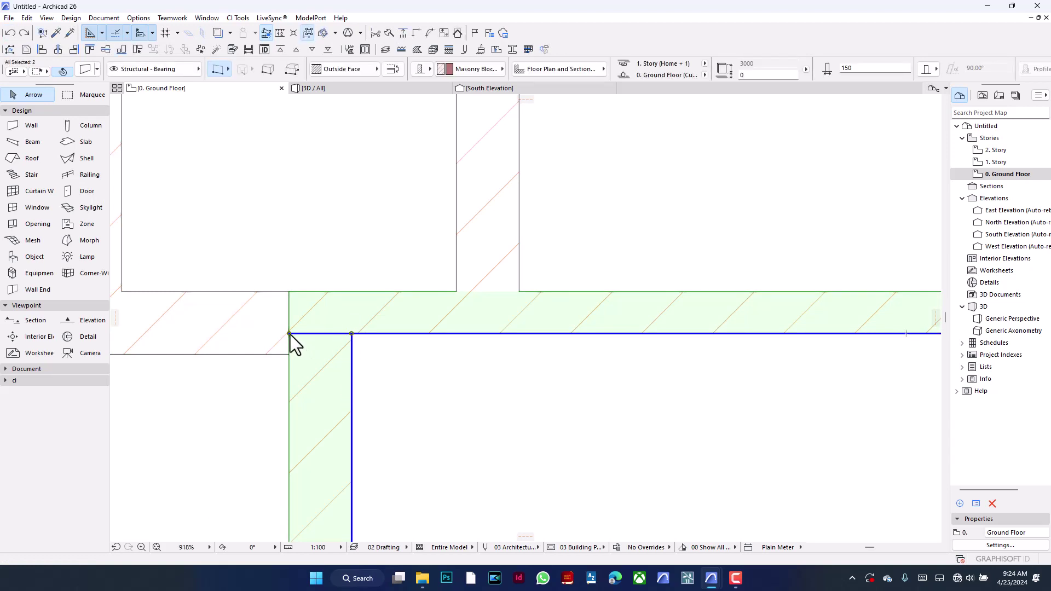
pyautogui.click(258, 391)
pyautogui.click(254, 321)
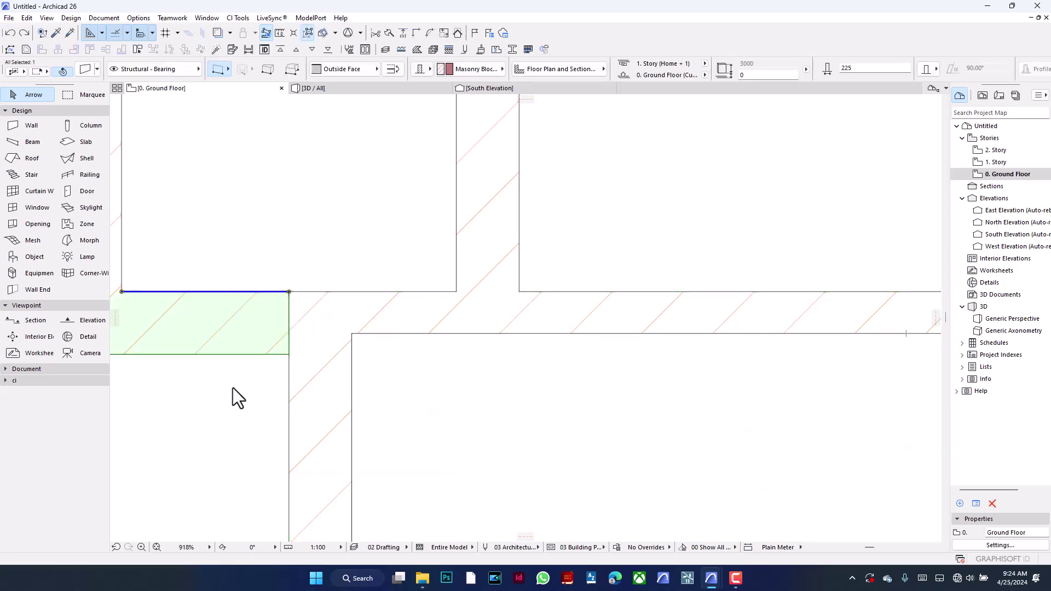
pyautogui.click(26, 34)
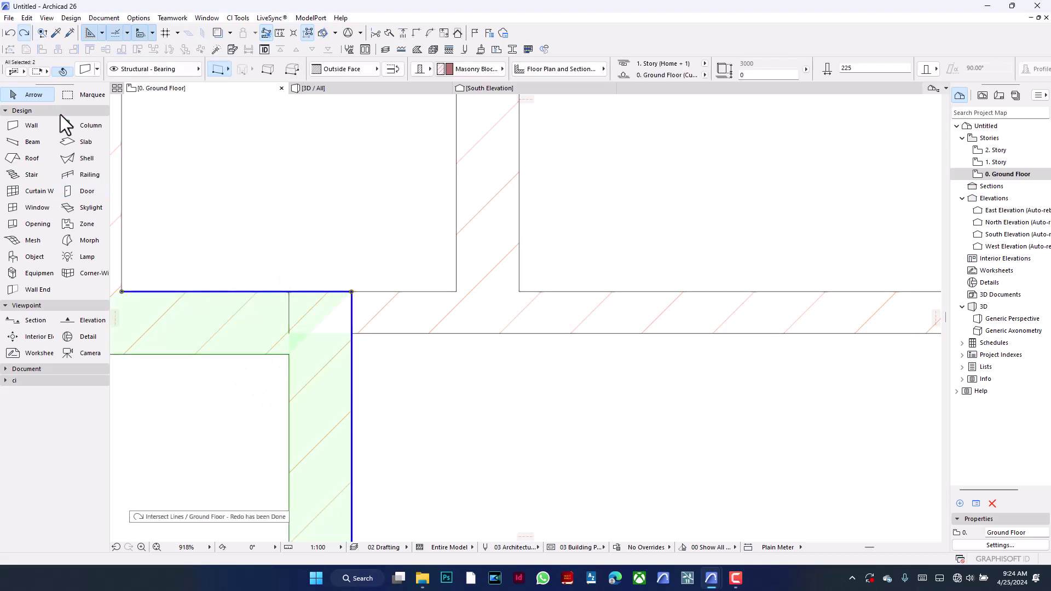
pyautogui.hotkey('ctrl', 'z')
# Inspect the three walls meeting at the junction by selecting each in turn
pyautogui.click(384, 377)
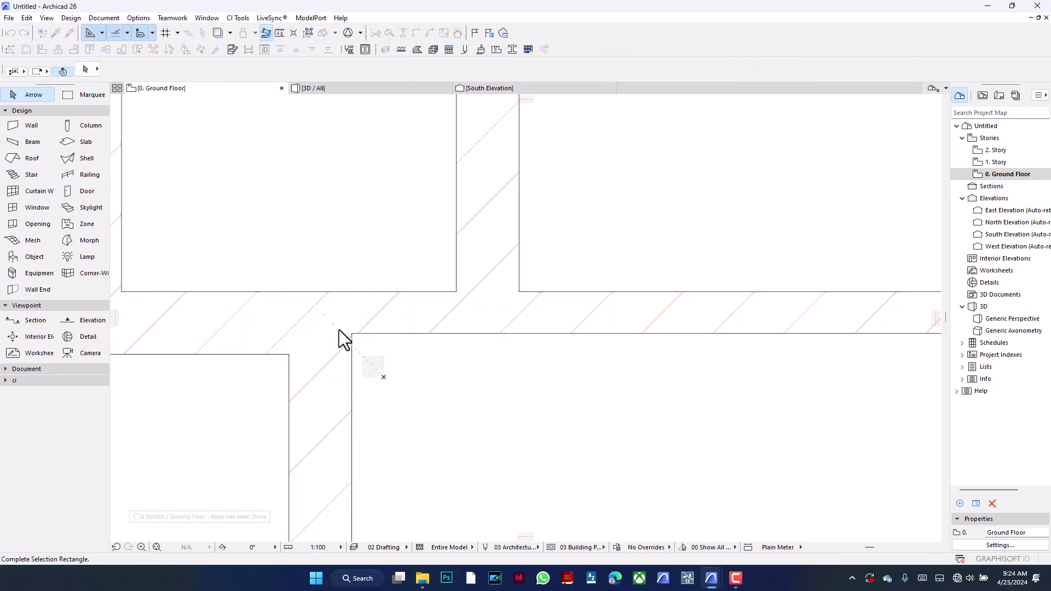
pyautogui.click(319, 304)
pyautogui.press('Escape')
pyautogui.scroll(-3, 378, 405)
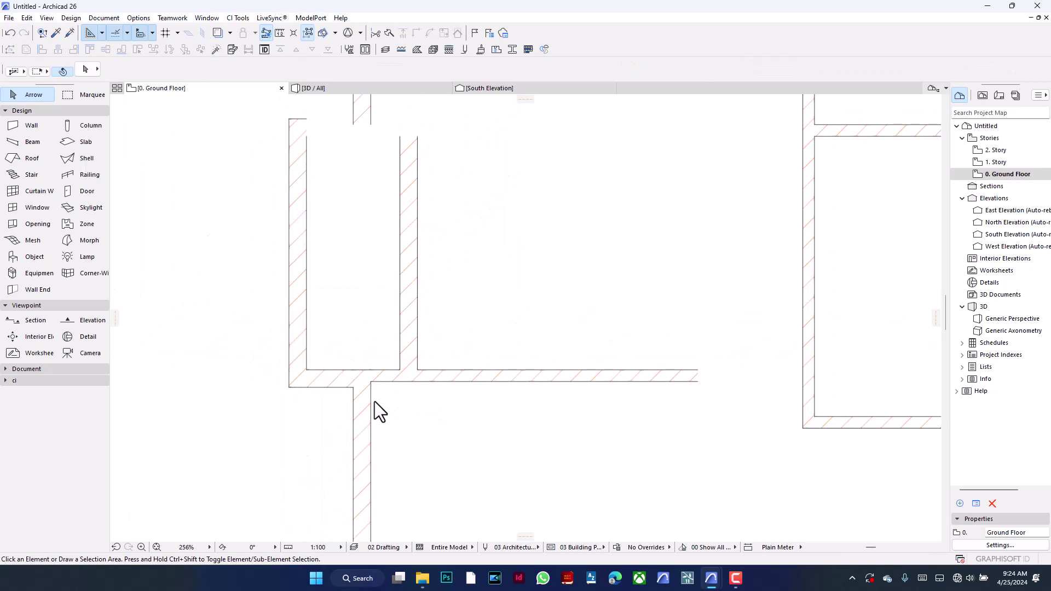
pyautogui.scroll(-2, 361, 219)
pyautogui.scroll(5, 360, 245)
pyautogui.click(343, 323)
pyautogui.click(423, 237)
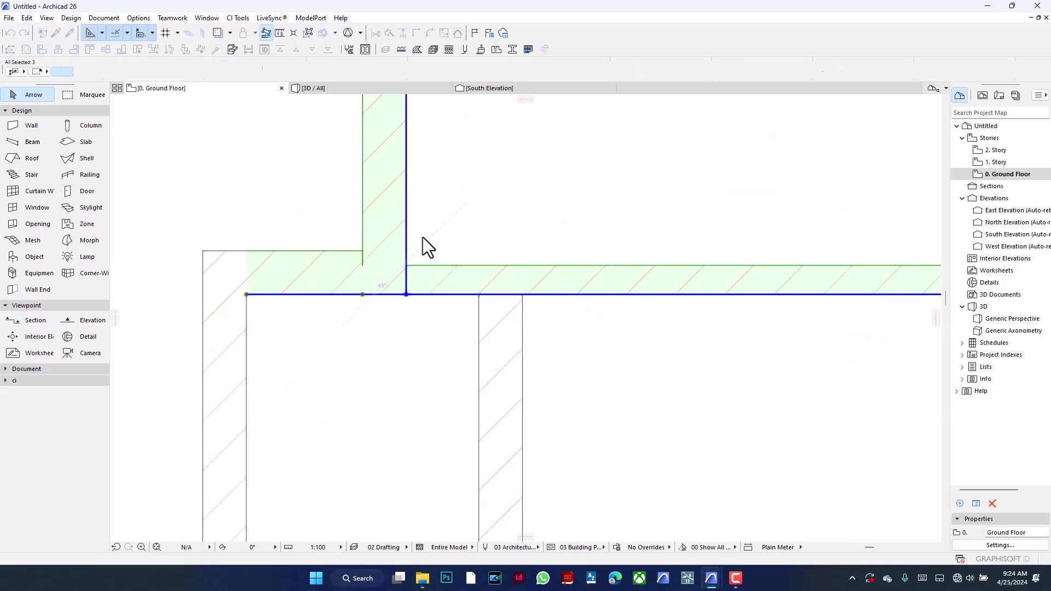
pyautogui.click(320, 285)
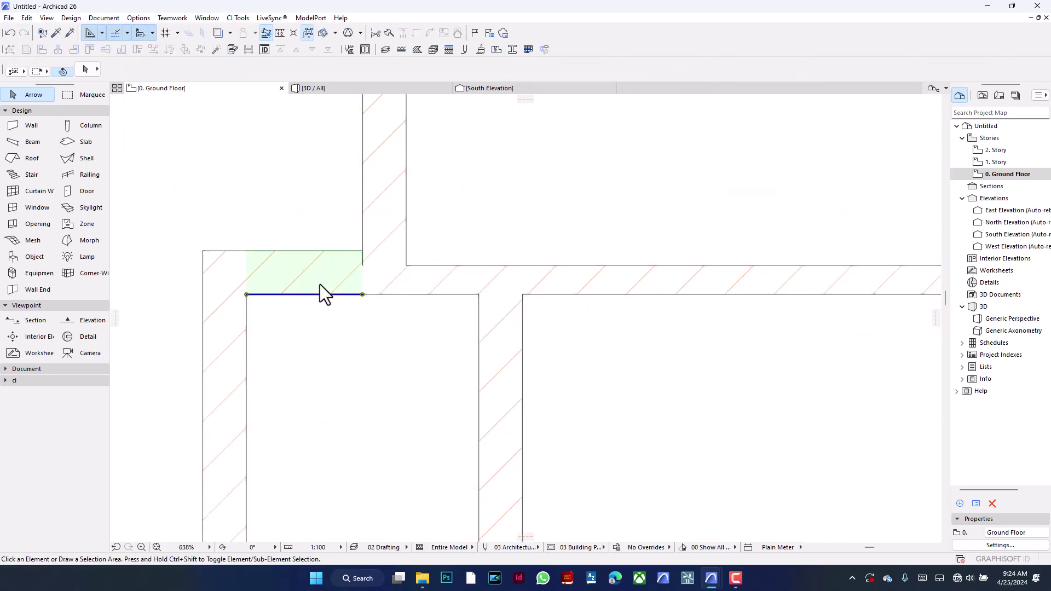
pyautogui.click(382, 281)
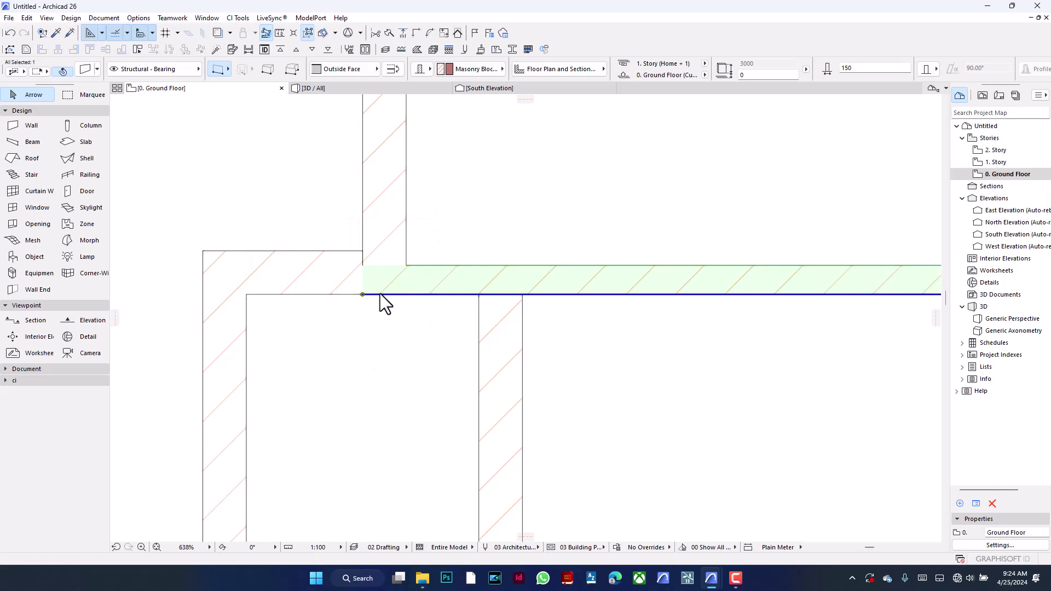
pyautogui.click(390, 252)
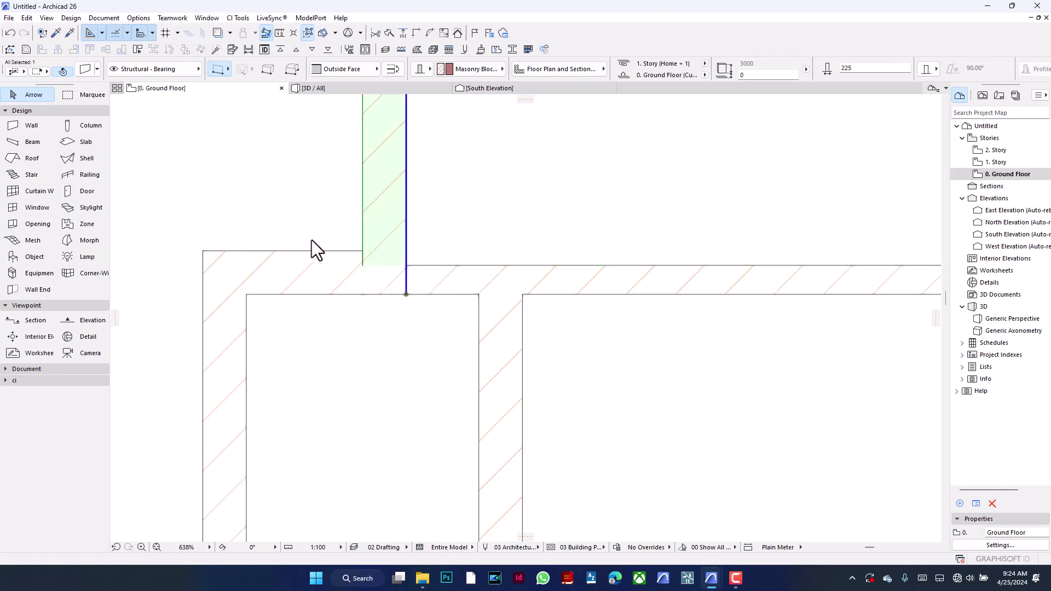
# Extend the short horizontal wall to the vertical wall's face and shorten the long right wall to match
pyautogui.click(299, 274)
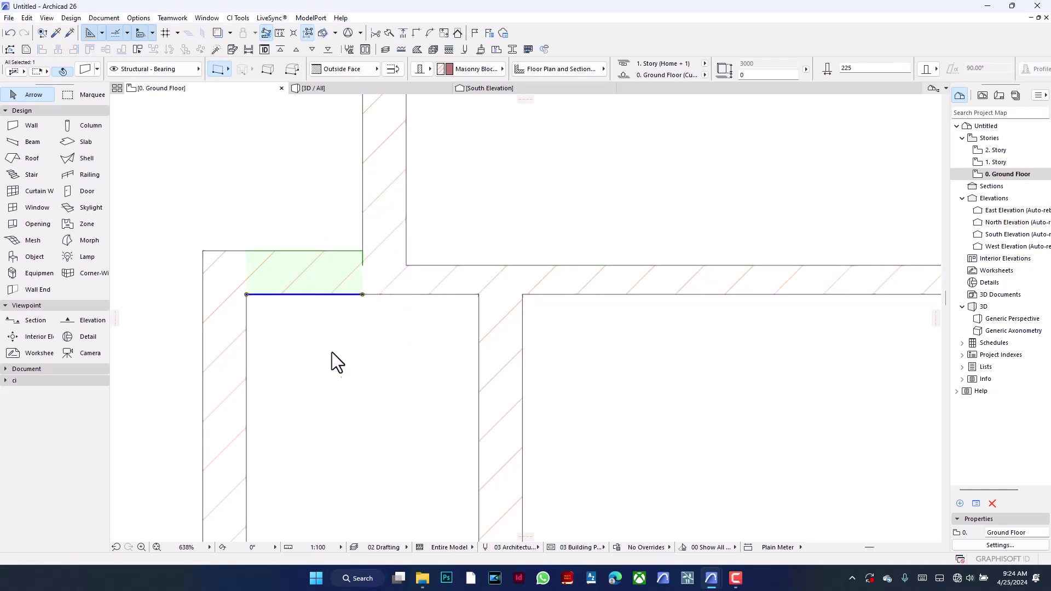
pyautogui.click(361, 294)
pyautogui.click(406, 294)
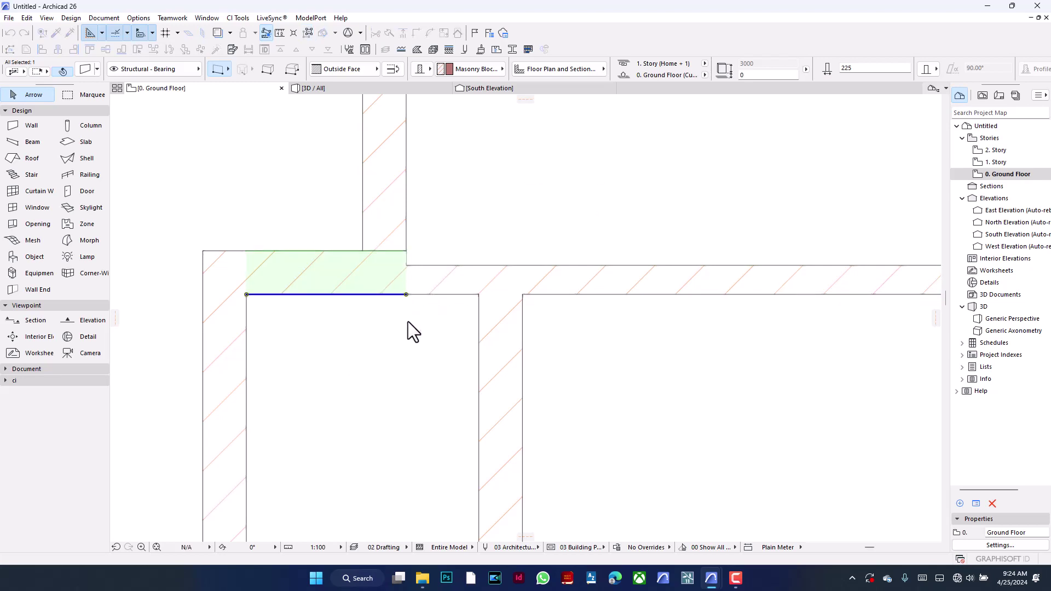
pyautogui.click(379, 224)
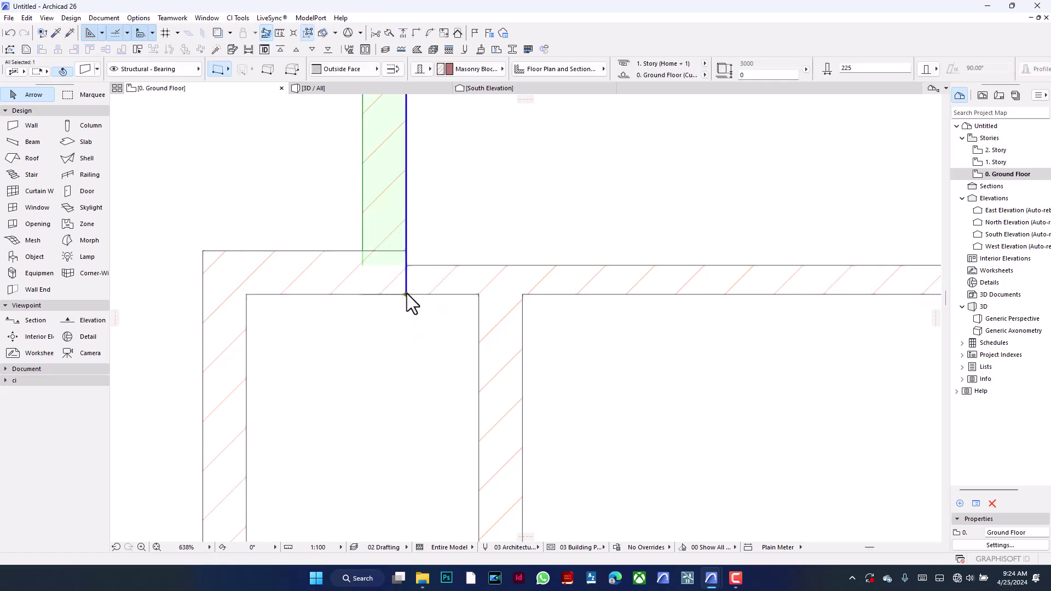
pyautogui.click(422, 293)
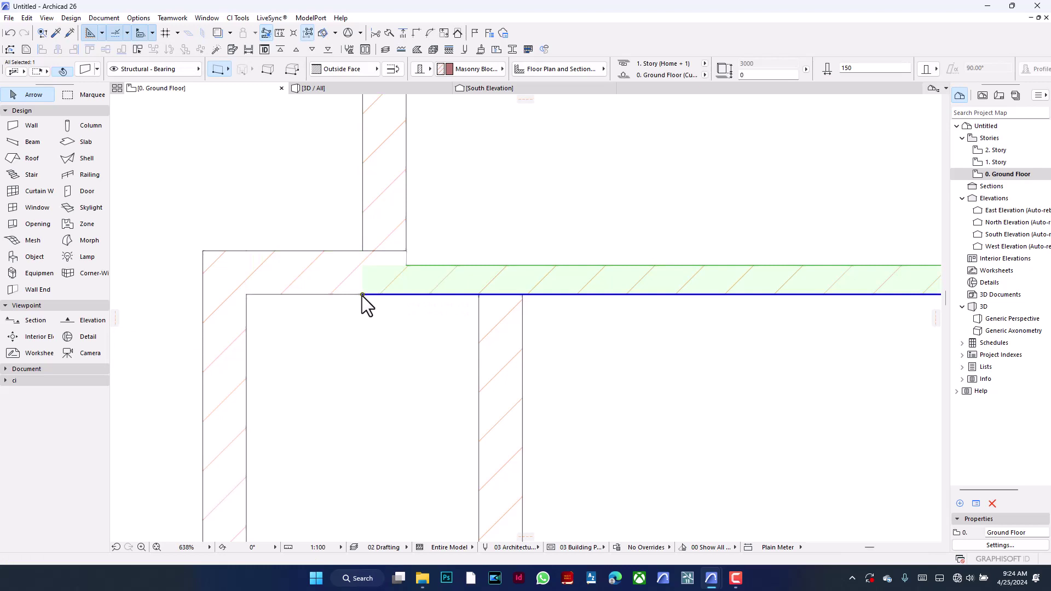
pyautogui.click(362, 296)
pyautogui.click(410, 294)
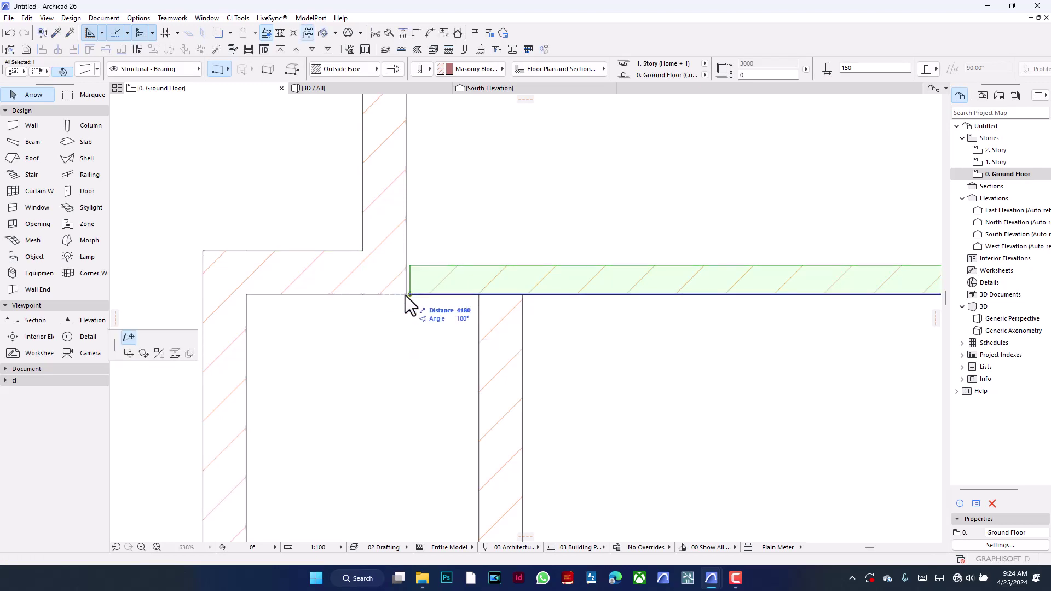
pyautogui.click(405, 321)
# Zoom out to view the whole ground-floor plan with its elevation markers
pyautogui.scroll(-3, 409, 280)
pyautogui.scroll(-2, 408, 281)
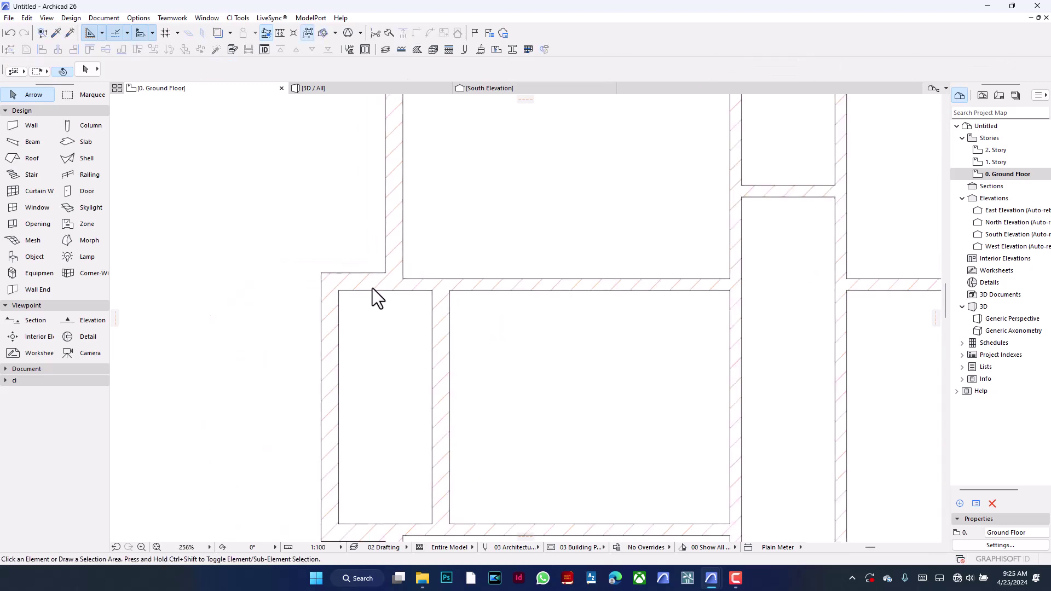
pyautogui.scroll(-2, 366, 287)
pyautogui.scroll(2, 383, 334)
pyautogui.scroll(1, 387, 345)
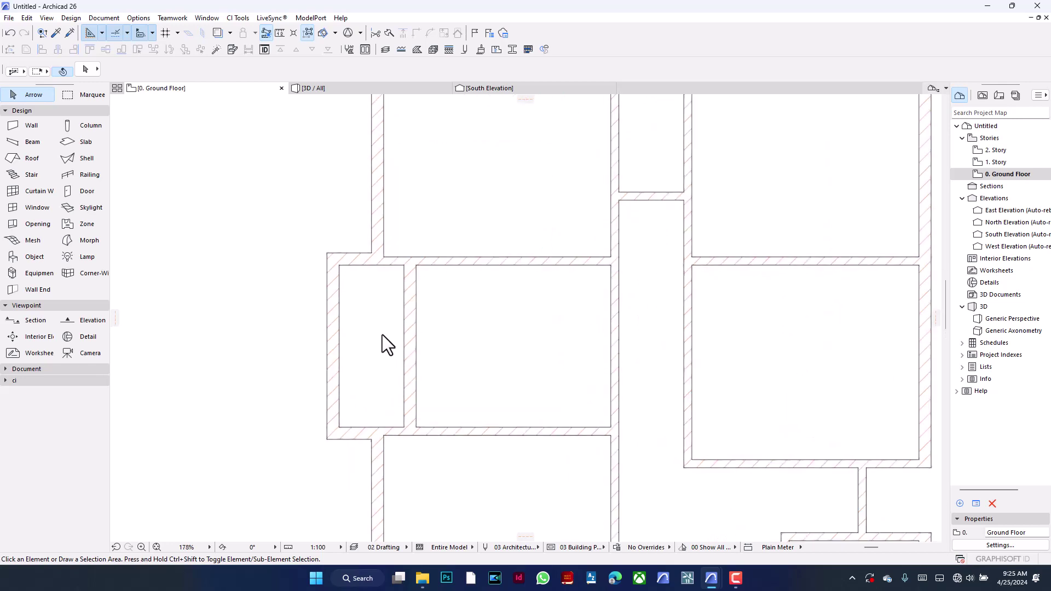
pyautogui.scroll(-1, 382, 334)
pyautogui.scroll(-4, 471, 278)
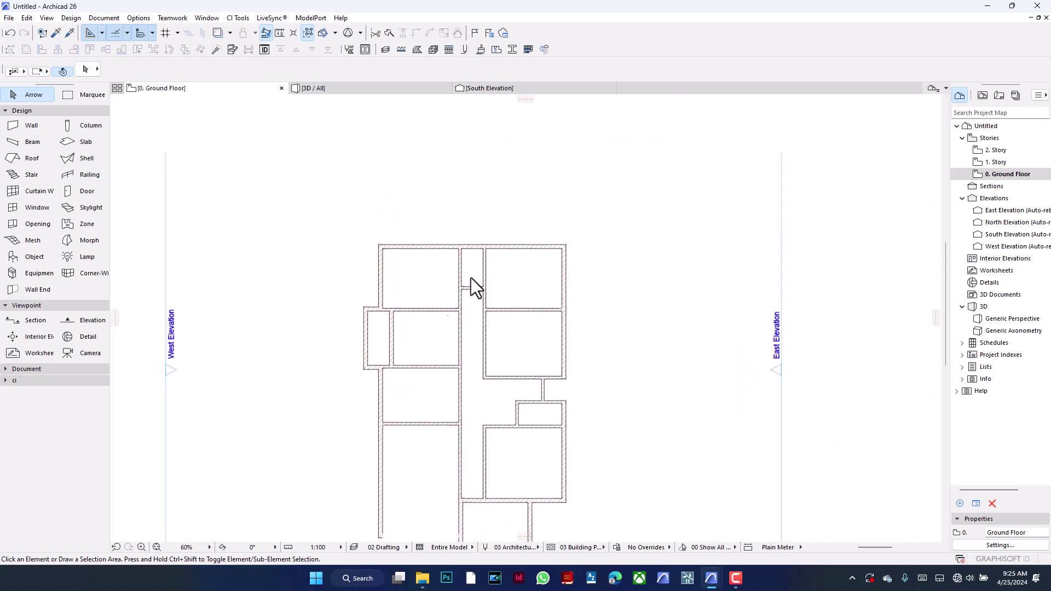
pyautogui.scroll(-2, 516, 258)
pyautogui.scroll(1, 511, 405)
pyautogui.scroll(1, 511, 405)
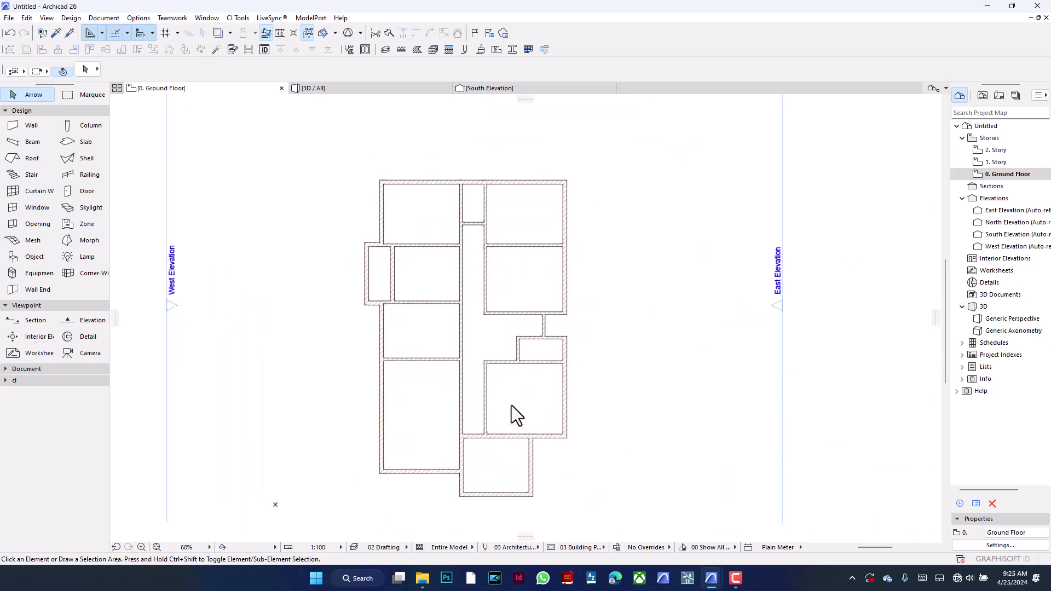
# Switch to the Beam tool and set its section dimensions to 225 and 600
pyautogui.click(24, 142)
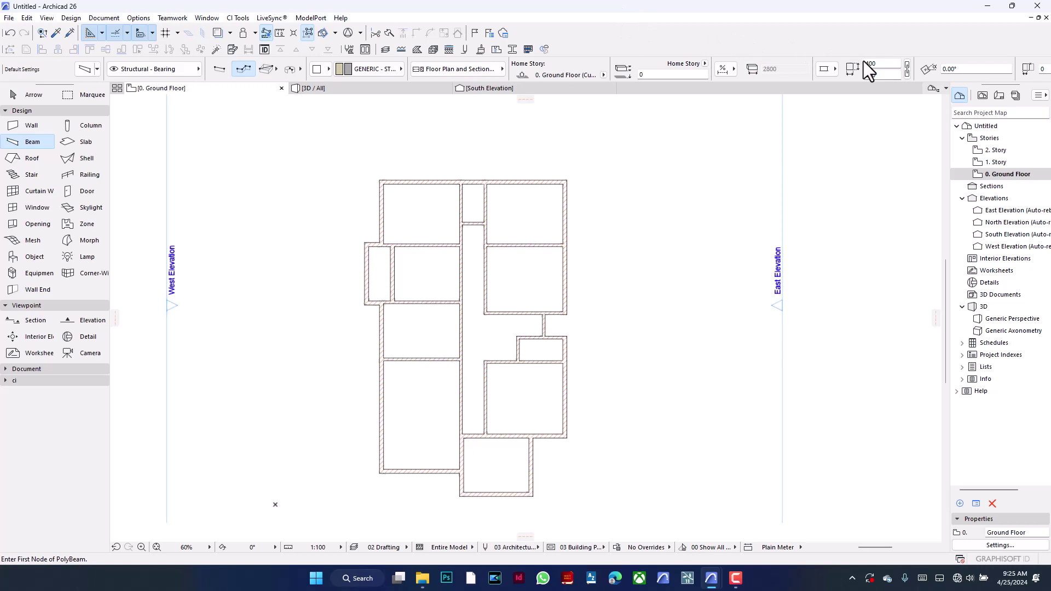
pyautogui.moveTo(887, 75); pyautogui.dragTo(844, 75)
pyautogui.write('225')
pyautogui.scroll(3, 426, 367)
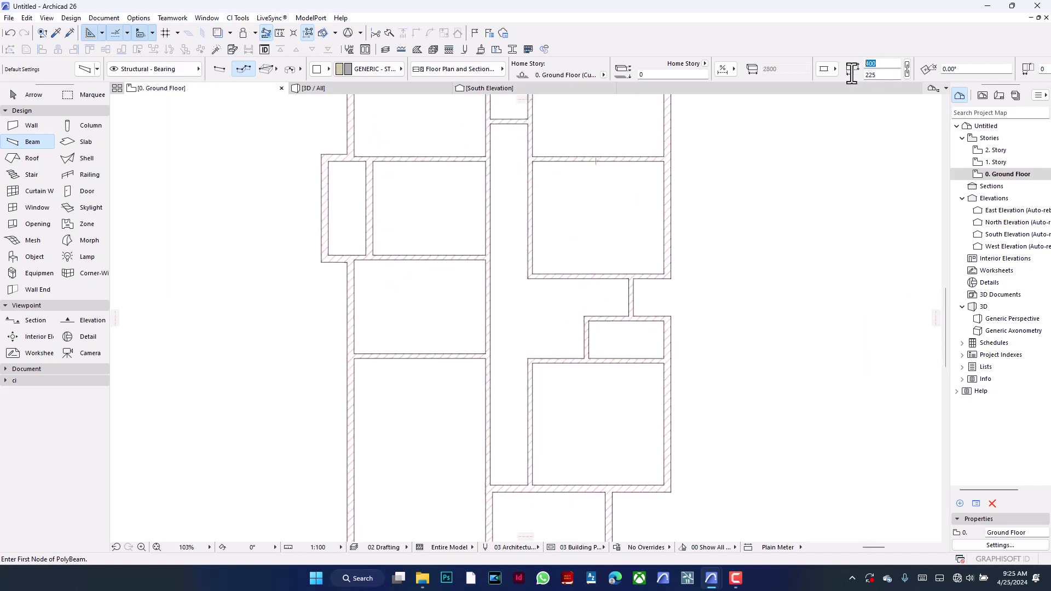
pyautogui.click(879, 64)
pyautogui.write('600')
pyautogui.press('Return')
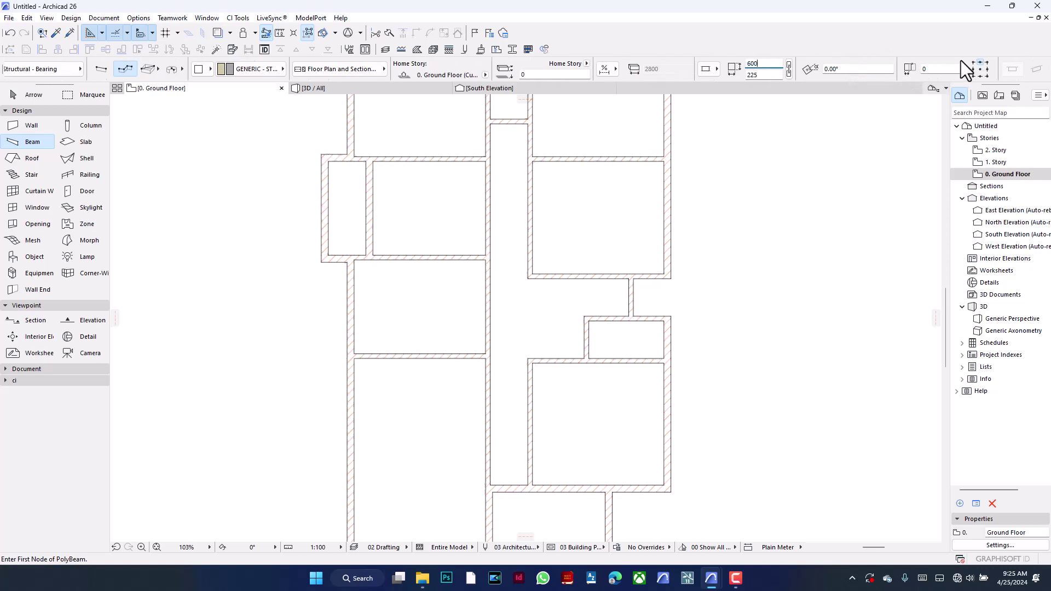
# Set the beam anchor point to the top-left edge
pyautogui.click(973, 62)
pyautogui.scroll(-2, 988, 62)
pyautogui.scroll(-2, 988, 61)
pyautogui.scroll(-2, 986, 63)
pyautogui.scroll(-2, 986, 64)
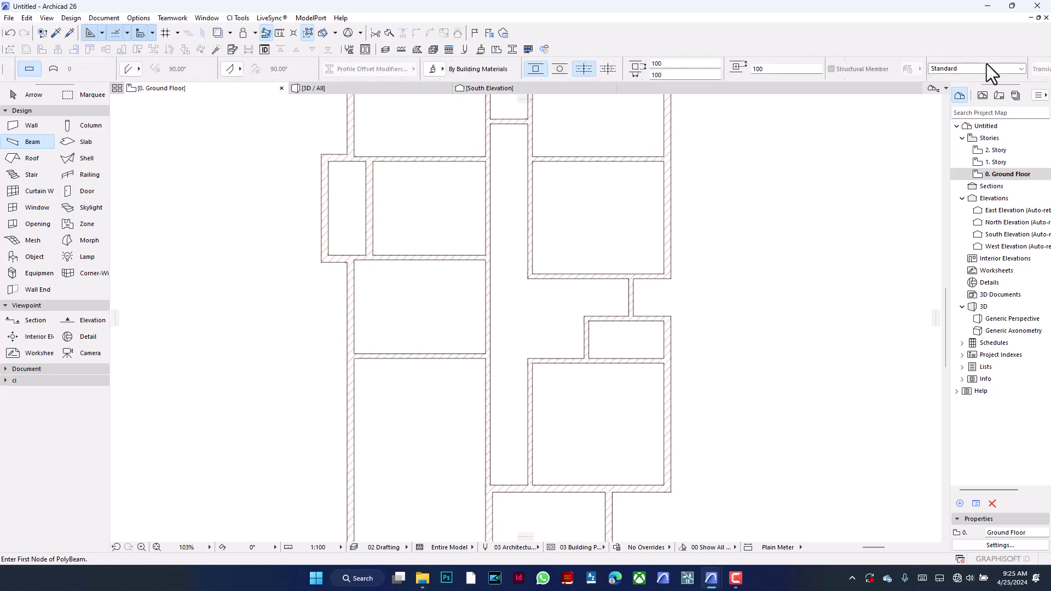
pyautogui.scroll(2, 986, 63)
pyautogui.scroll(2, 984, 67)
pyautogui.scroll(2, 983, 67)
pyautogui.scroll(2, 984, 67)
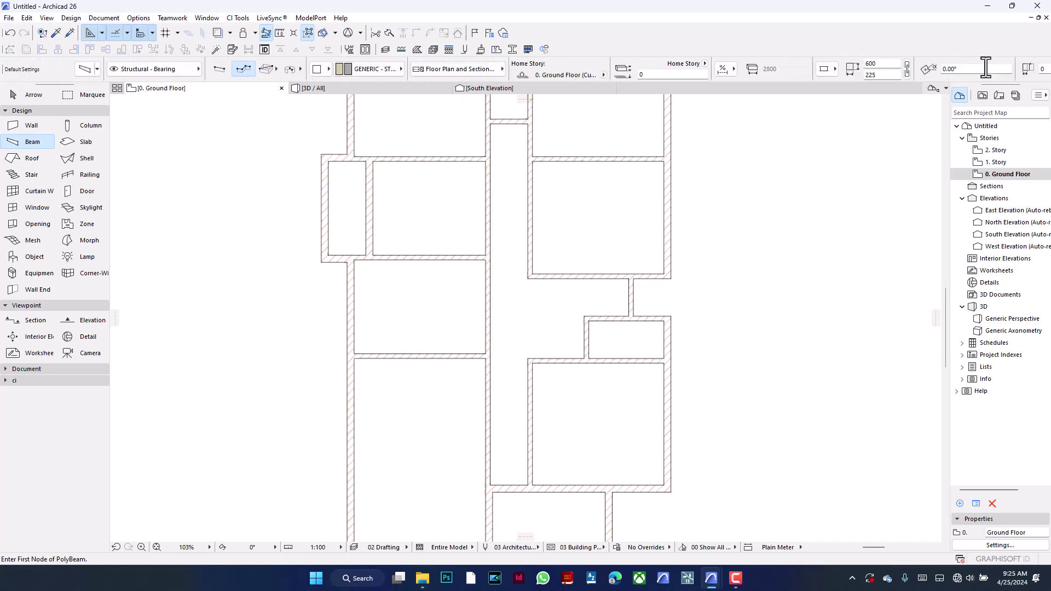
# Filter the beam's Building Material list with 'con' to show the concrete materials
pyautogui.click(370, 67)
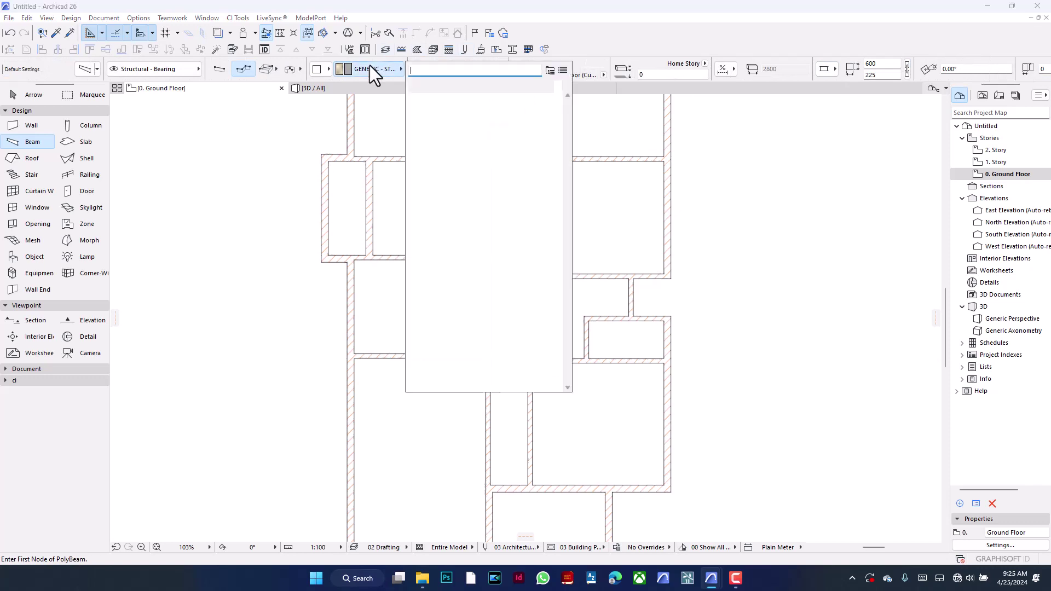
pyautogui.write('con')
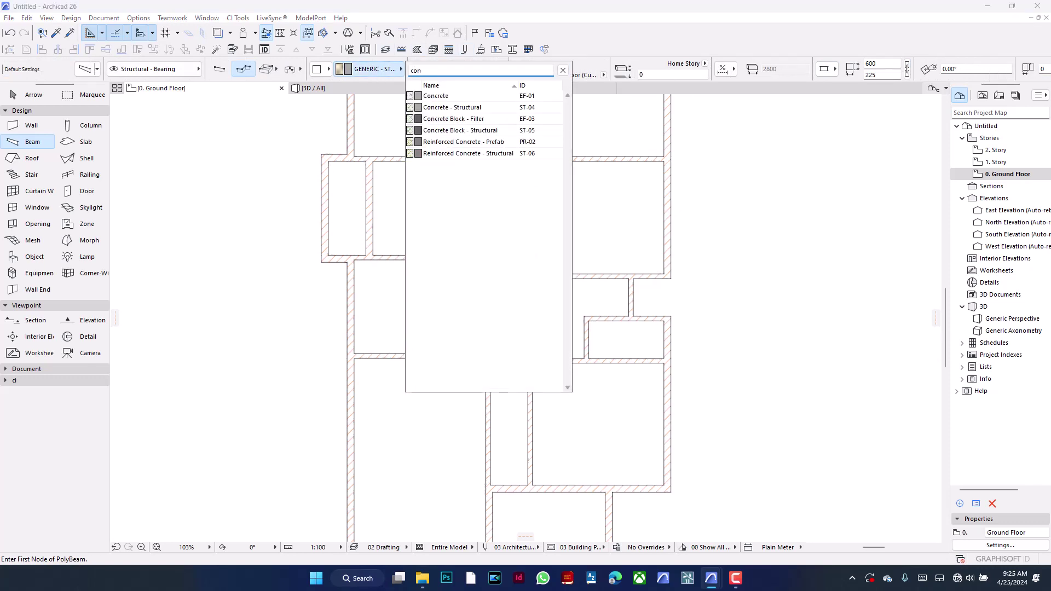
pyautogui.press('Escape')
pyautogui.click(373, 70)
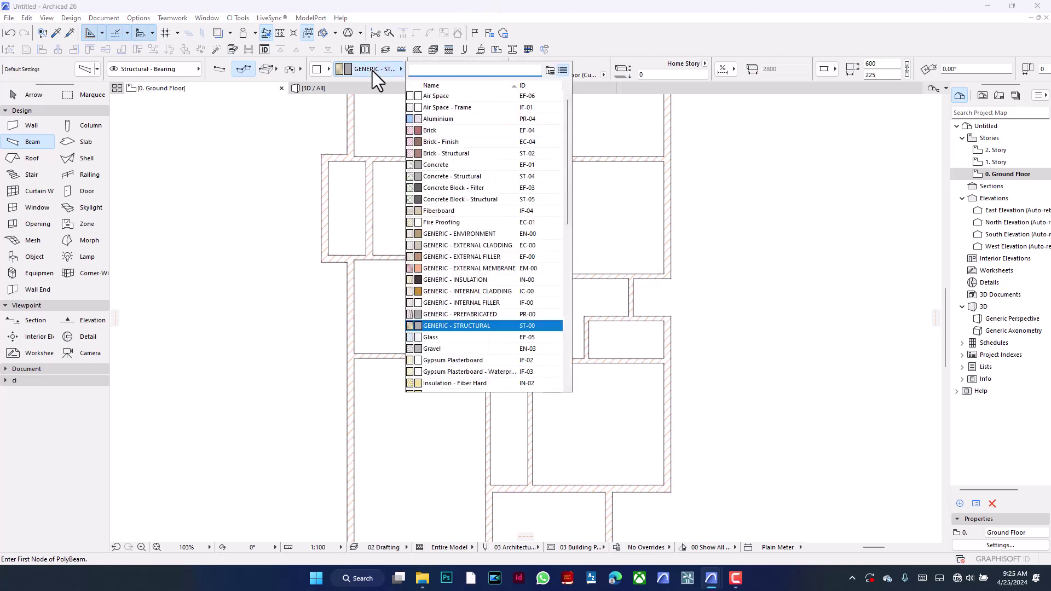
pyautogui.write('con')
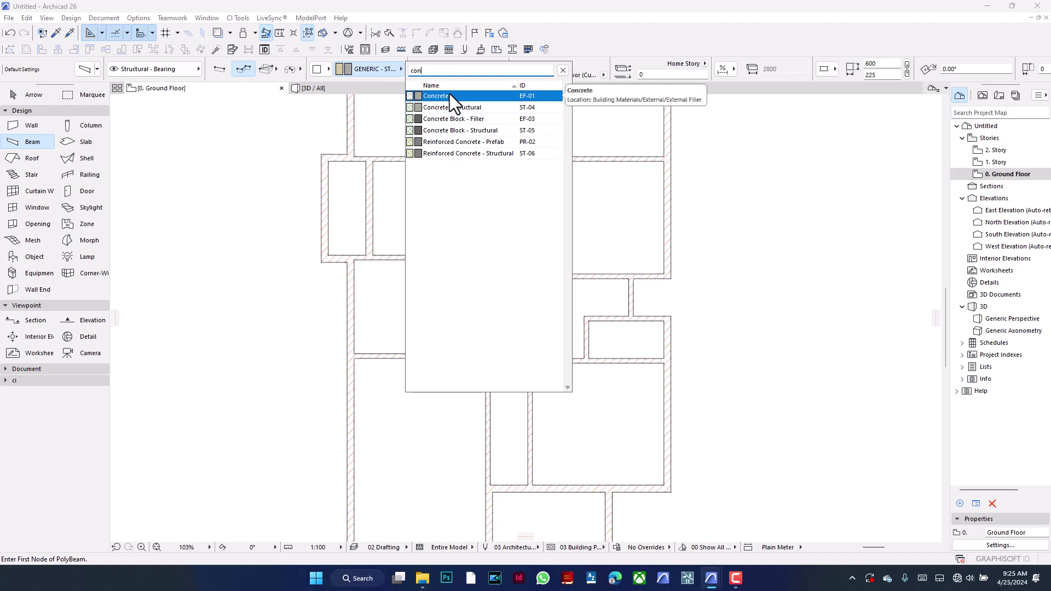
# Set the beam material to Reinforced Concrete - Structural and its Home Story to 1. Story
pyautogui.click(472, 156)
pyautogui.scroll(2, 399, 335)
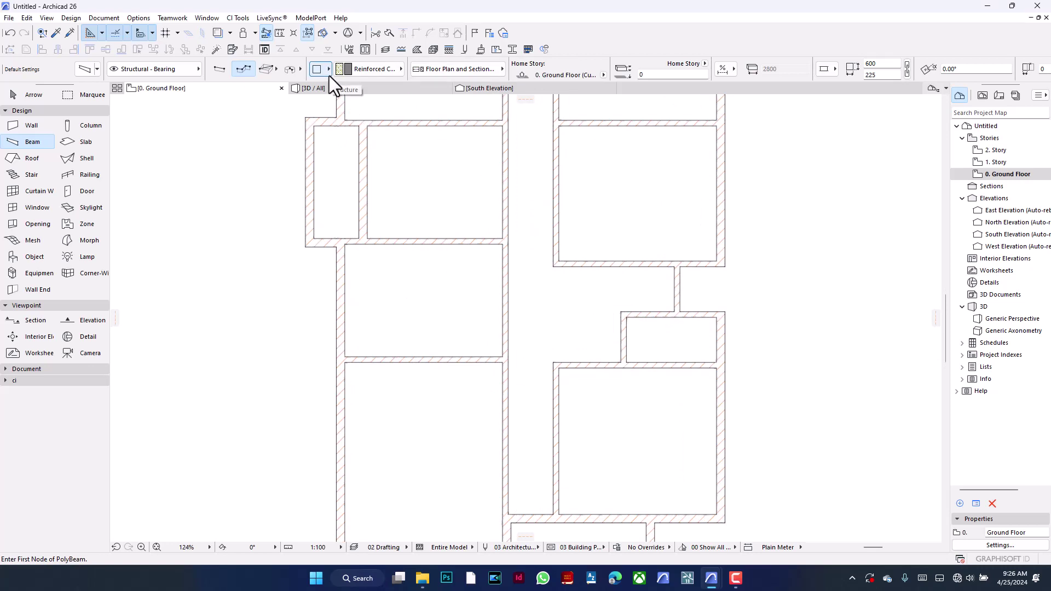
pyautogui.click(602, 74)
pyautogui.scroll(3, 304, 104)
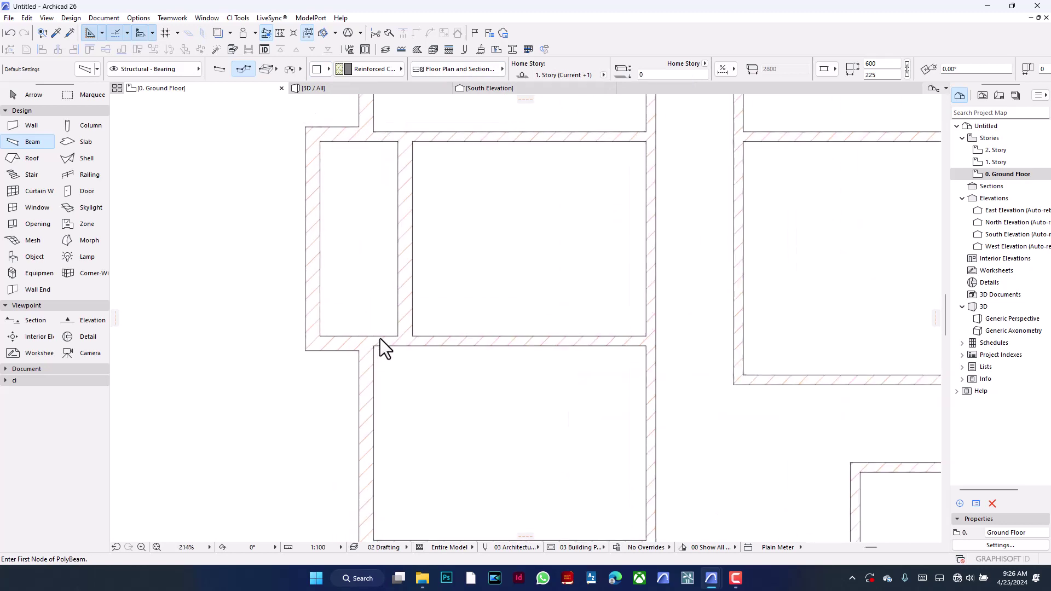
# Draw a polybeam around the small western room's corners along its west wall
pyautogui.click(359, 336)
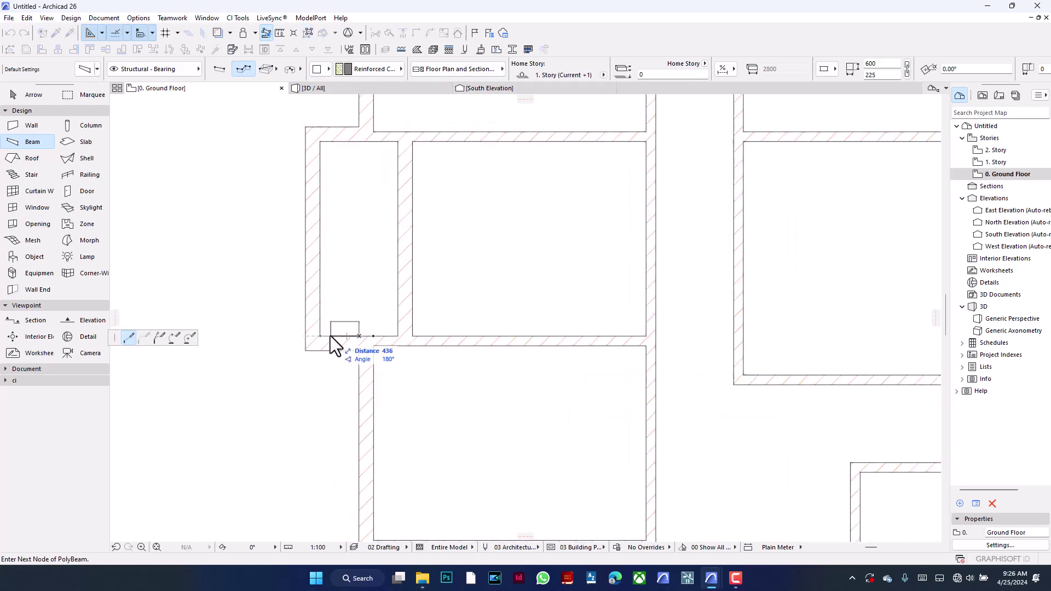
pyautogui.press('BackSpace')
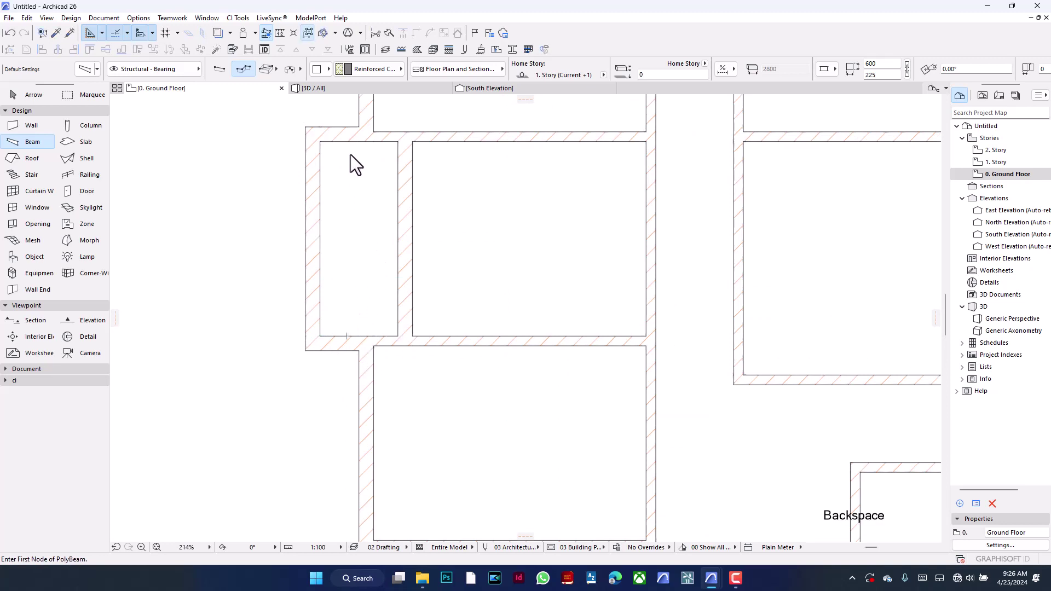
pyautogui.click(359, 142)
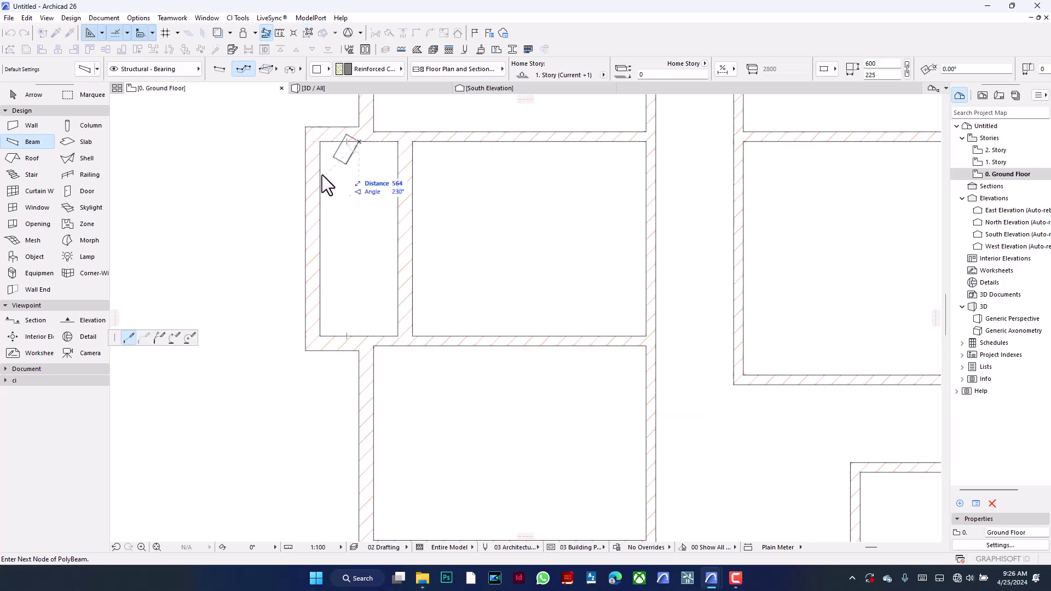
pyautogui.click(318, 143)
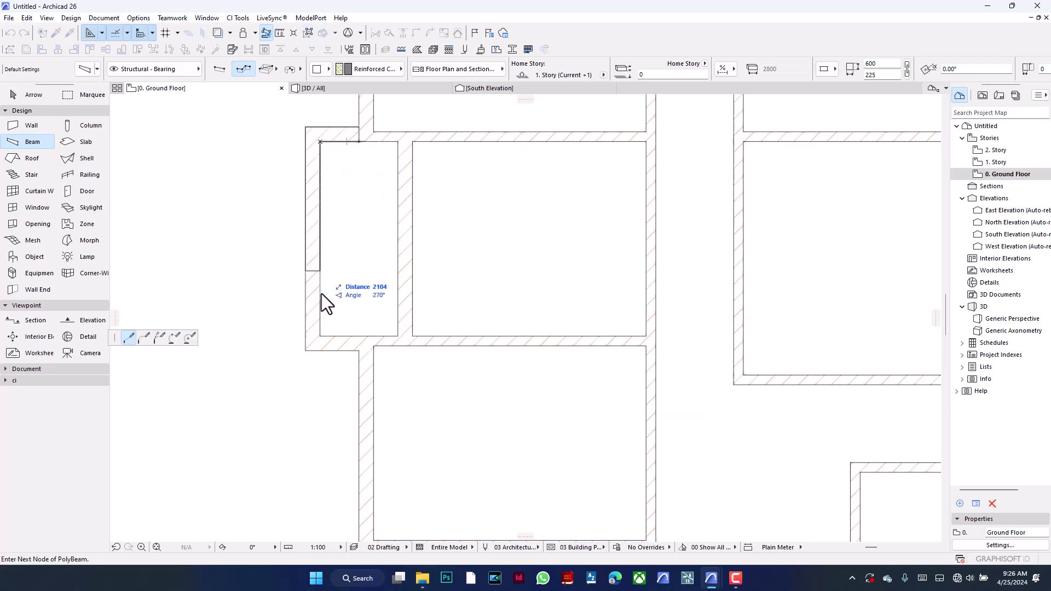
pyautogui.click(321, 335)
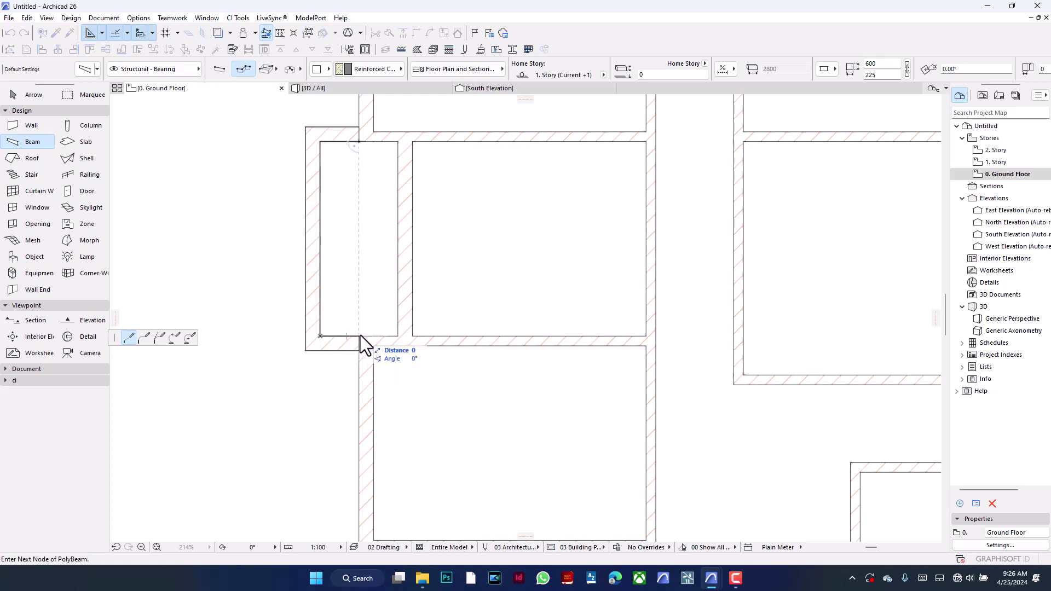
pyautogui.doubleClick(360, 335)
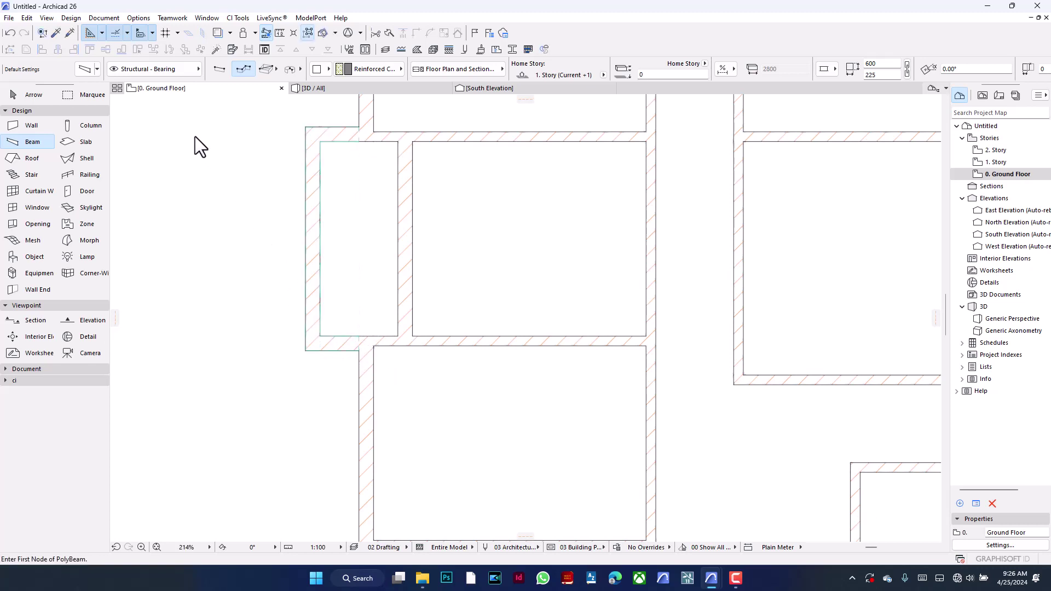
# Delete the three ground-floor walls wrapping the small western room under the beam
pyautogui.click(34, 126)
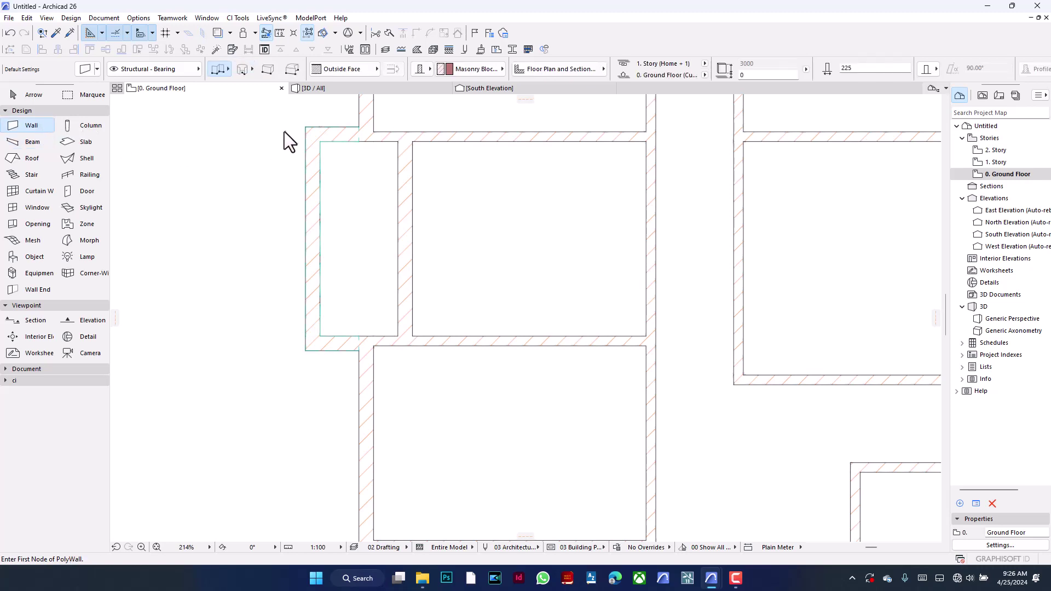
pyautogui.click(323, 137)
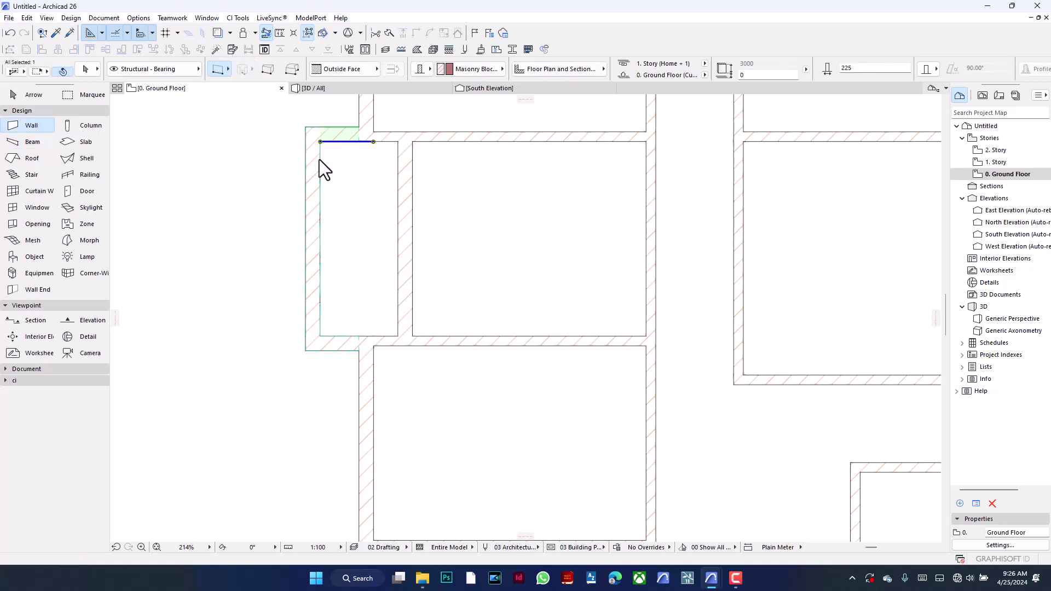
pyautogui.doubleClick(336, 354)
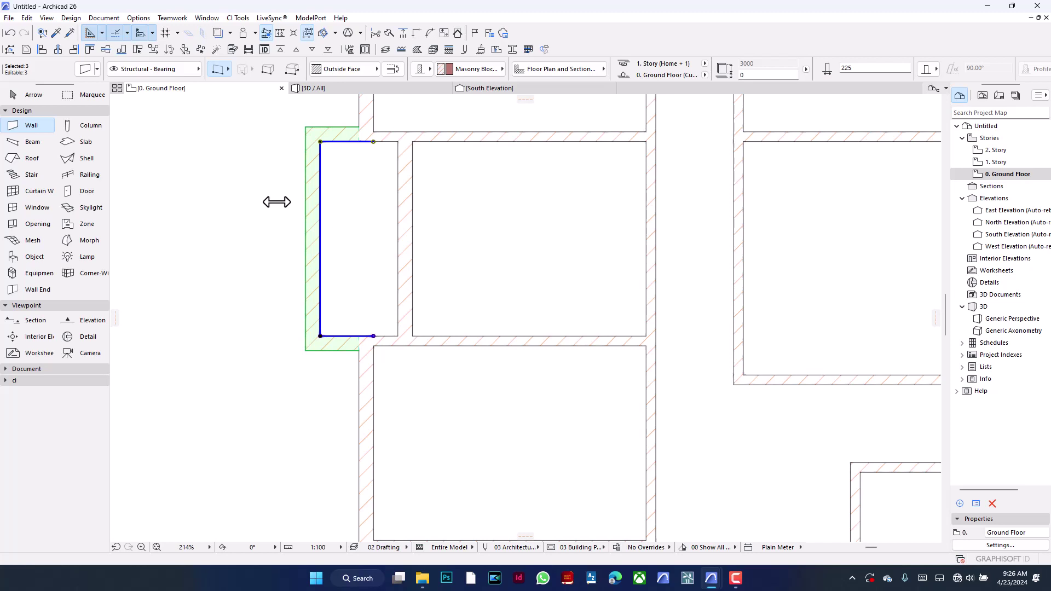
pyautogui.press('BackSpace')
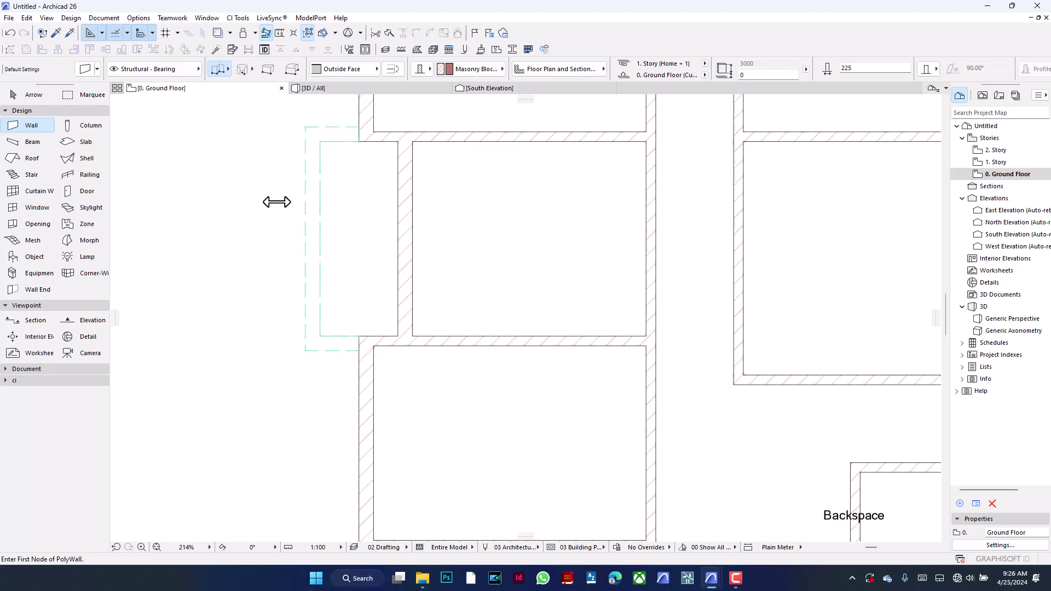
pyautogui.scroll(-2, 318, 182)
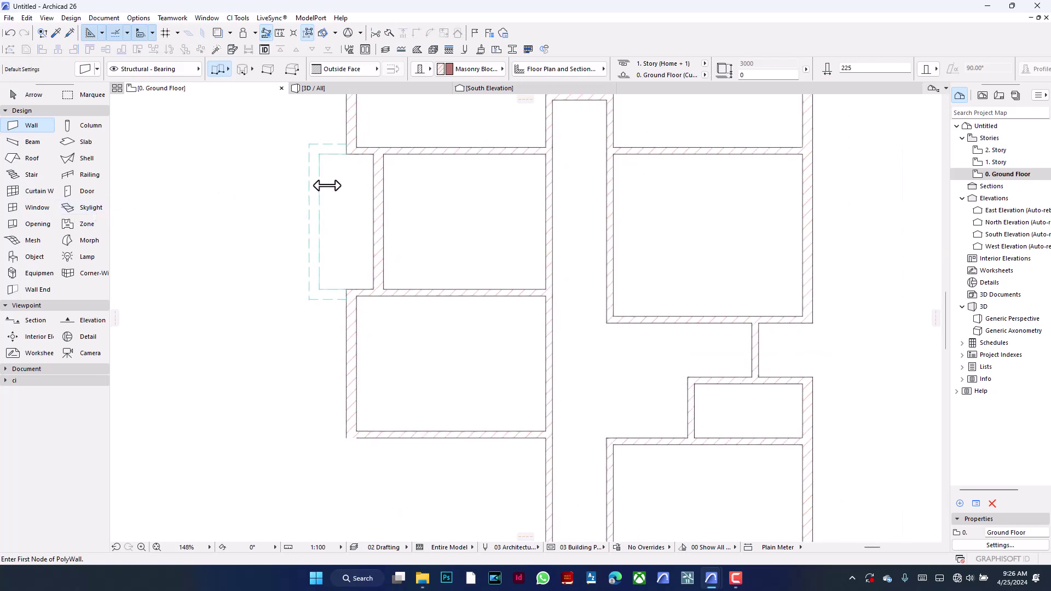
# With the Beam tool, trace a polybeam through the lower-right room's bottom-left, bottom-right and top-right wall corners
pyautogui.click(24, 140)
pyautogui.scroll(-3, 514, 198)
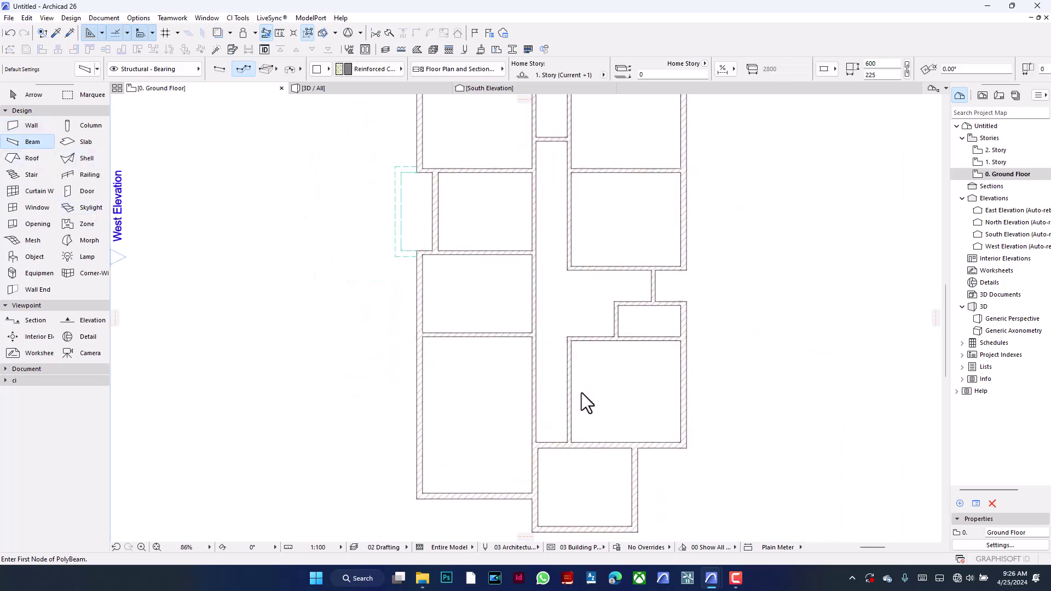
pyautogui.scroll(1, 606, 493)
pyautogui.scroll(4, 553, 440)
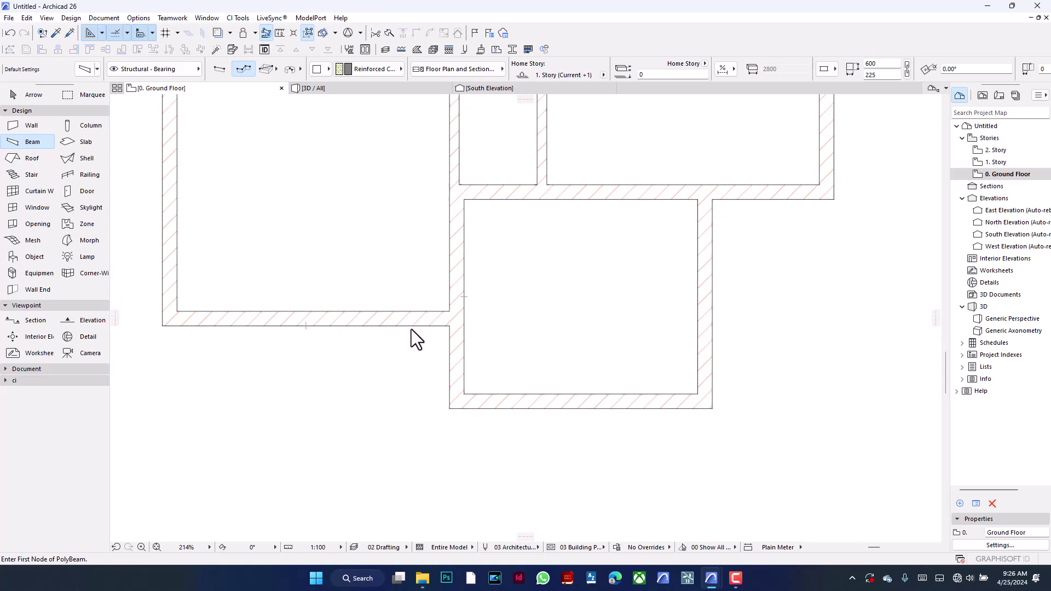
pyautogui.click(464, 326)
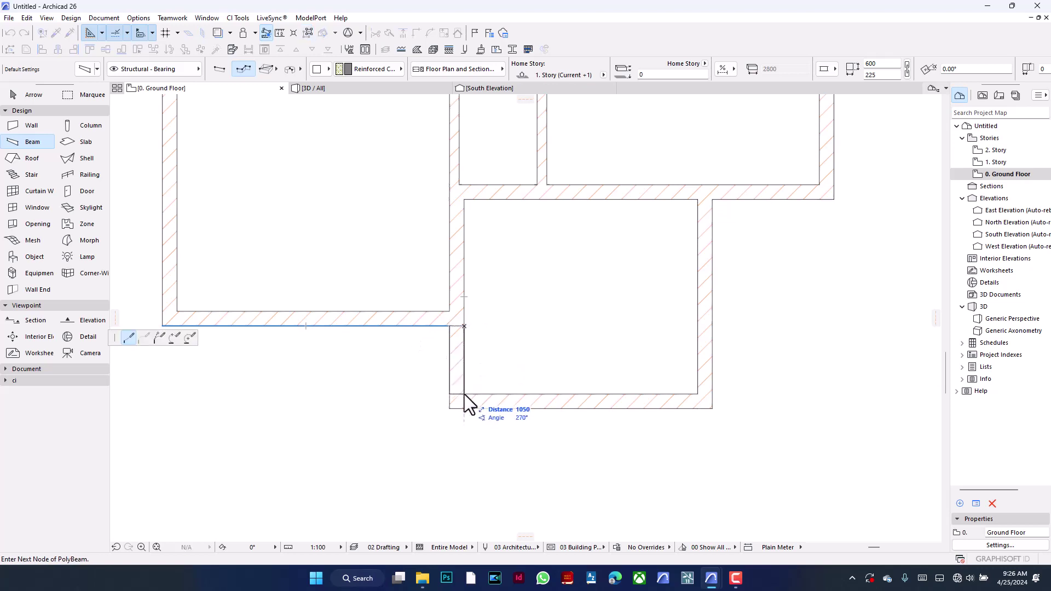
pyautogui.click(465, 394)
pyautogui.click(697, 394)
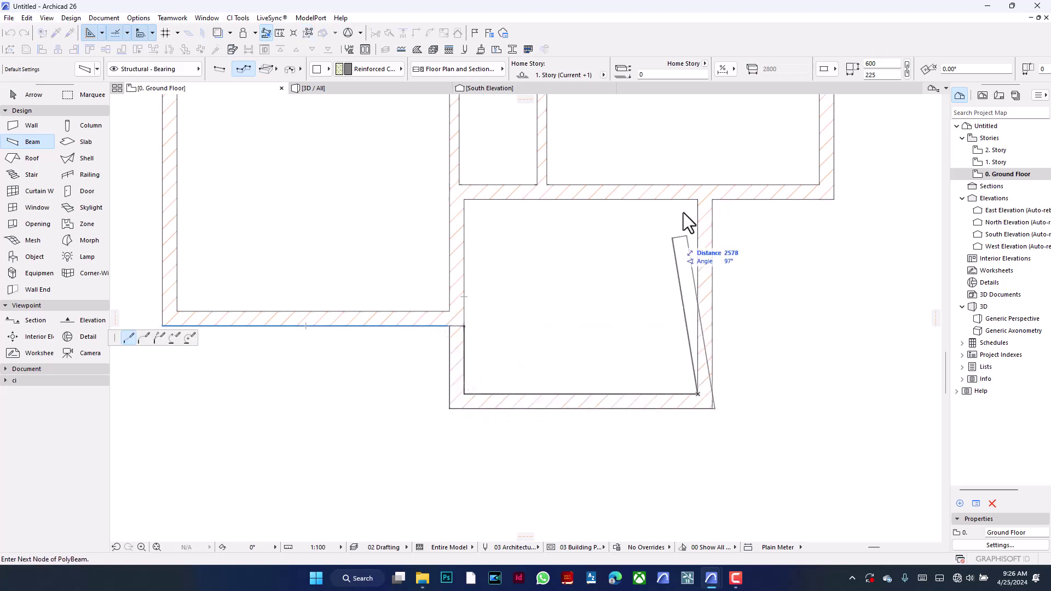
pyautogui.doubleClick(698, 199)
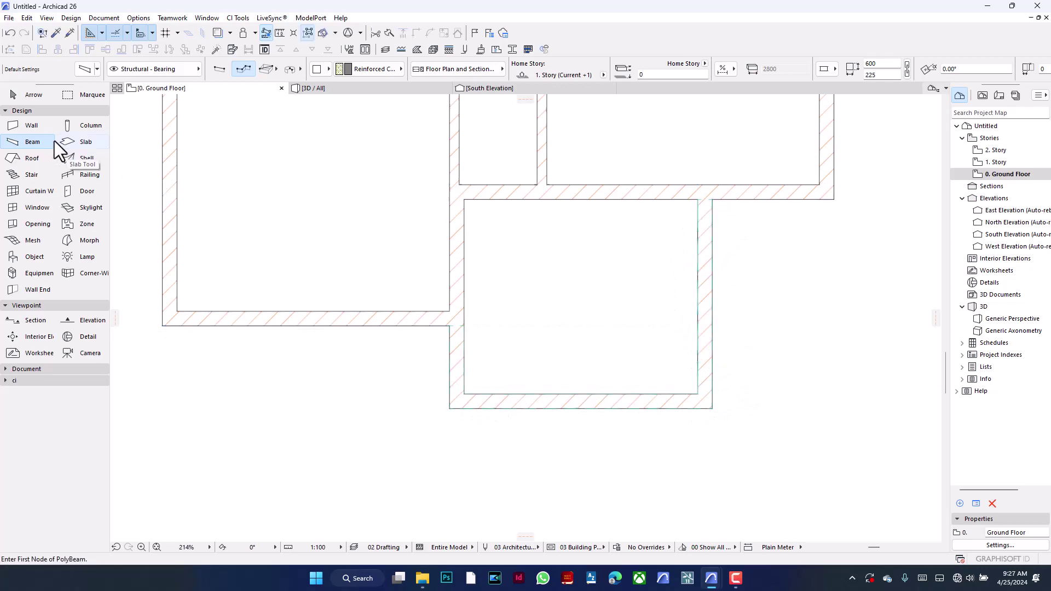